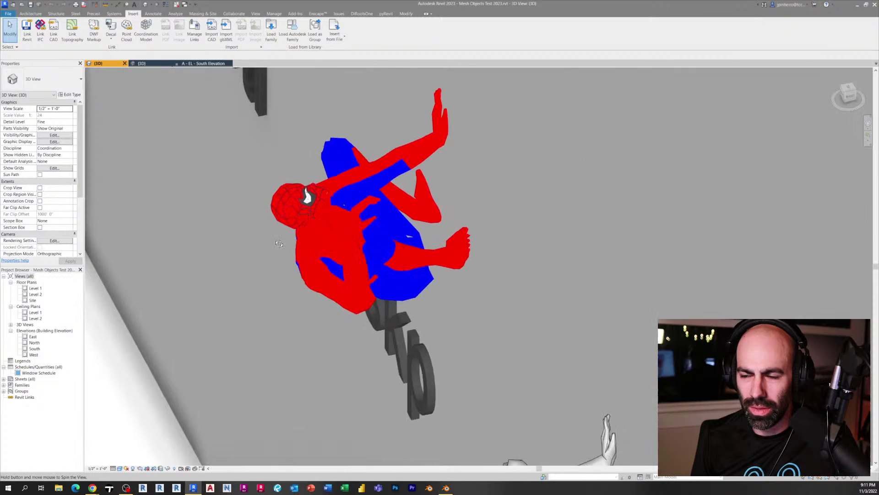
Step: Examine the gray and the red-and-blue .obj Spider-Man figures on the wall from several angles
scroll(268, 240, "down", 2)
middle_click_drag(262, 270, 217, 186)
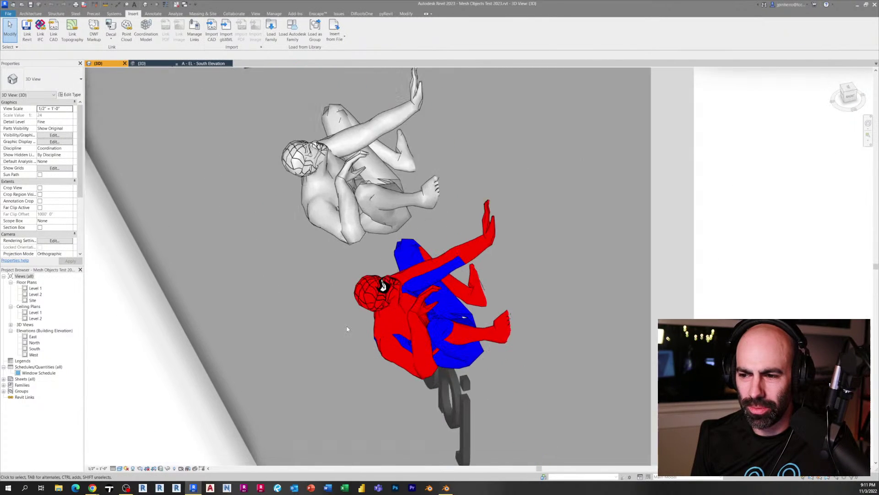
left_click(316, 279)
middle_click_drag(316, 279, 362, 322, "shift")
left_click(353, 295)
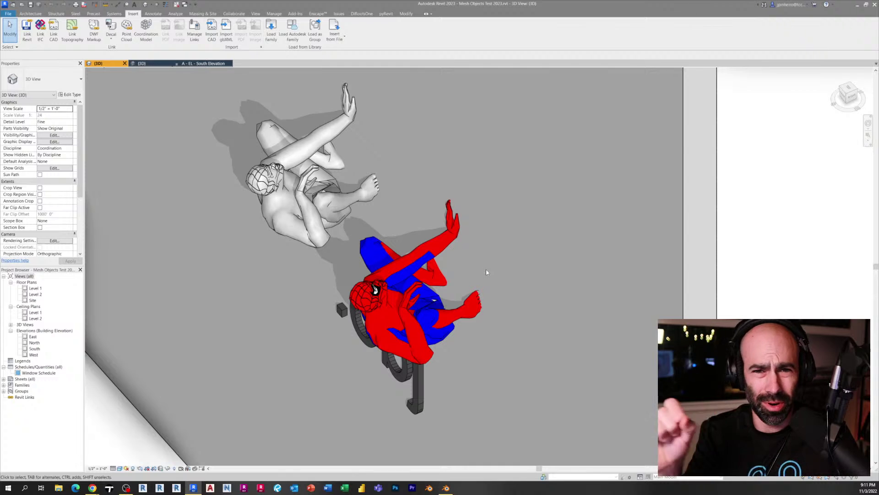
left_click(473, 292)
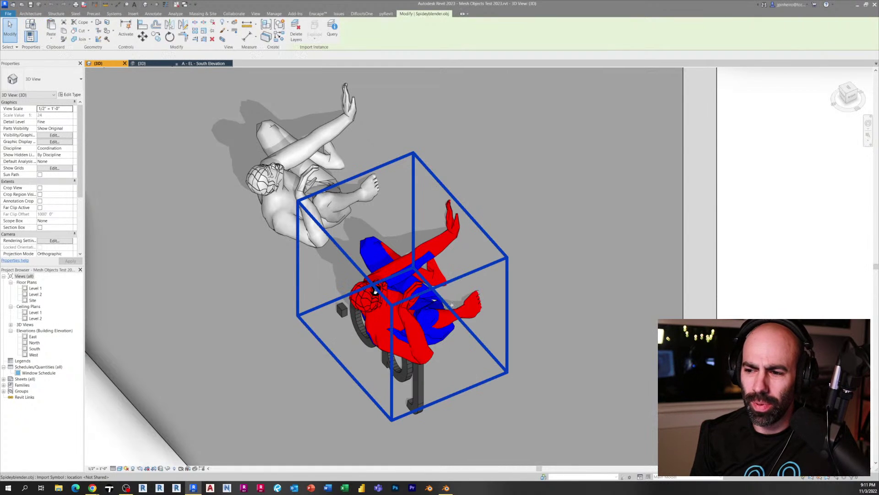
middle_click_drag(473, 292, 376, 297, "shift")
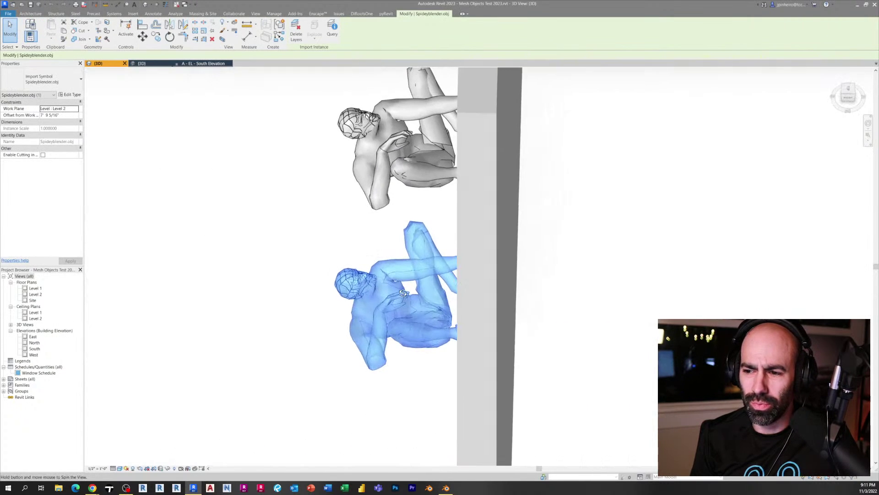
left_click(301, 290)
middle_click_drag(298, 292, 371, 225, "shift")
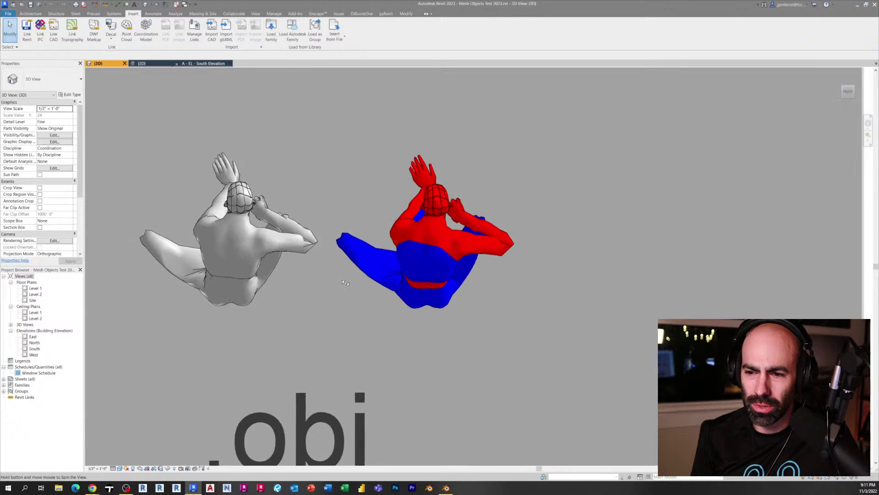
middle_click_drag(338, 284, 426, 274)
scroll(426, 275, "up", 4)
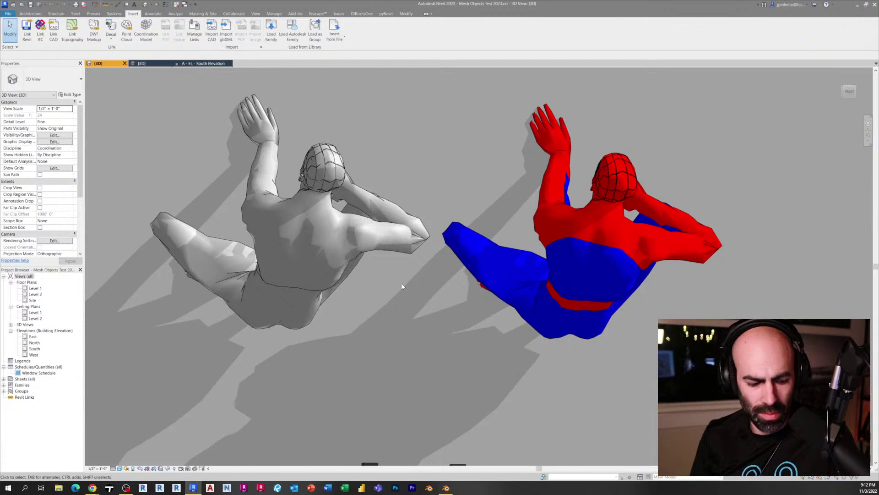
Step: Compare the mesh edges of the .stl, .skp and .obj Spider-Man figures along the wall
scroll(402, 286, "down", 3)
left_click(380, 272)
middle_click_drag(380, 272, 238, 345, "shift")
left_click(243, 298)
scroll(243, 298, "down", 5)
middle_click_drag(242, 298, 401, 218)
scroll(400, 271, "up", 5)
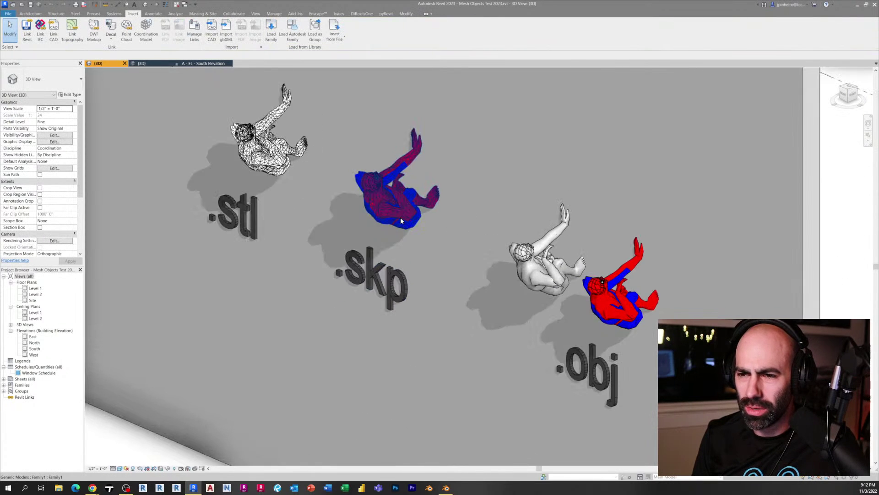
scroll(400, 218, "down", 3)
scroll(367, 160, "up", 5)
middle_click_drag(331, 212, 288, 185)
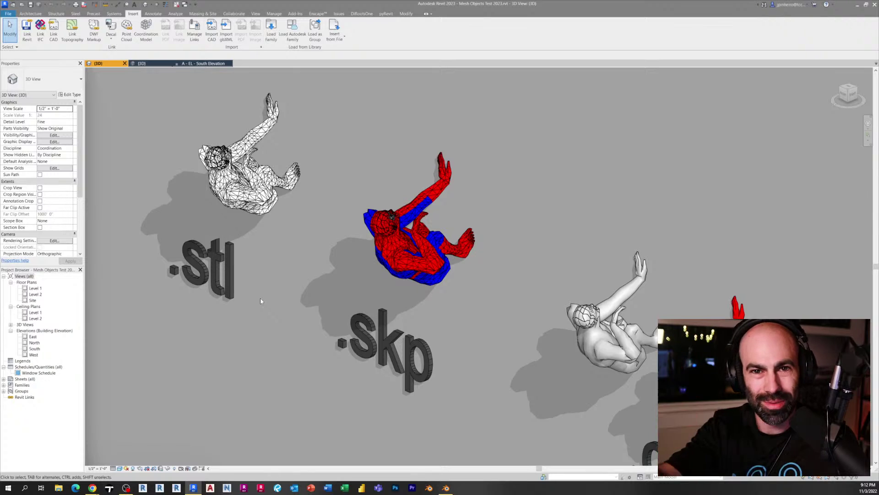
Step: Compare the .skp landscaping boulders with the .obj rocks on the ground, checking their mesh edges up close
scroll(324, 287, "down", 5)
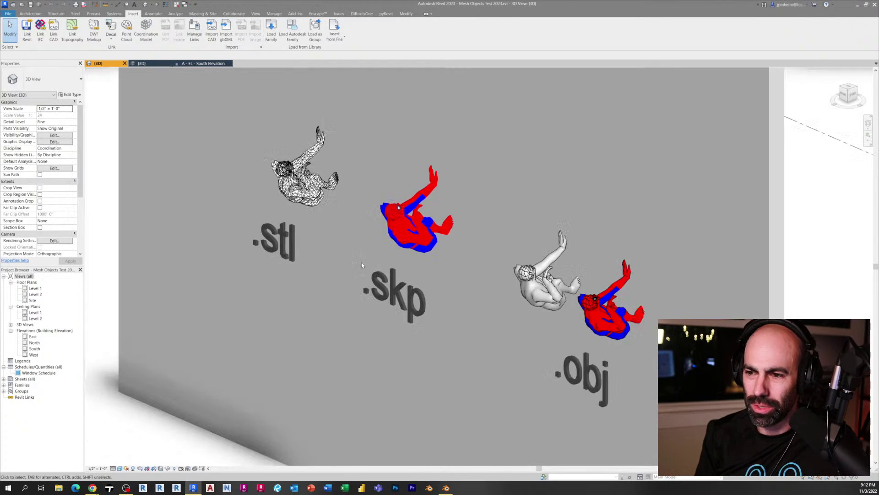
scroll(357, 262, "down", 3)
middle_click_drag(334, 283, 614, 267)
scroll(369, 280, "up", 3)
scroll(369, 281, "up", 2)
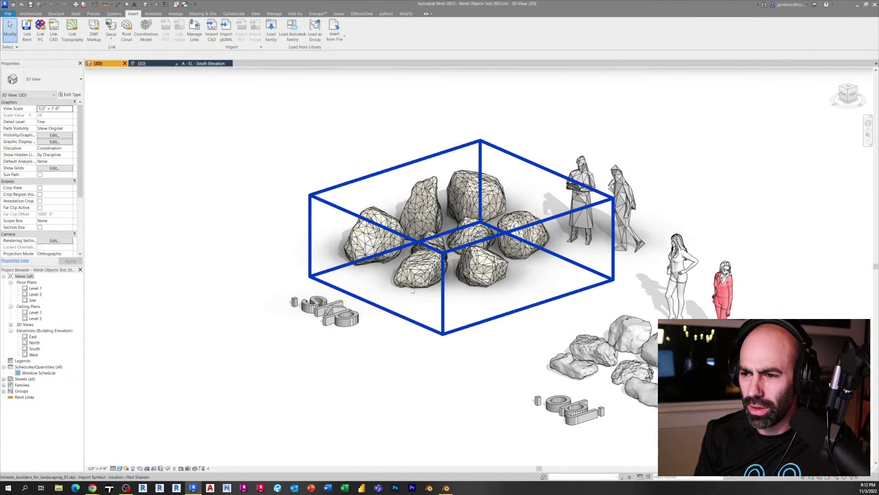
left_click(403, 332)
middle_click_drag(418, 333, 227, 217, "shift")
middle_click_drag(360, 254, 412, 353)
scroll(397, 308, "down", 1)
left_click(397, 308)
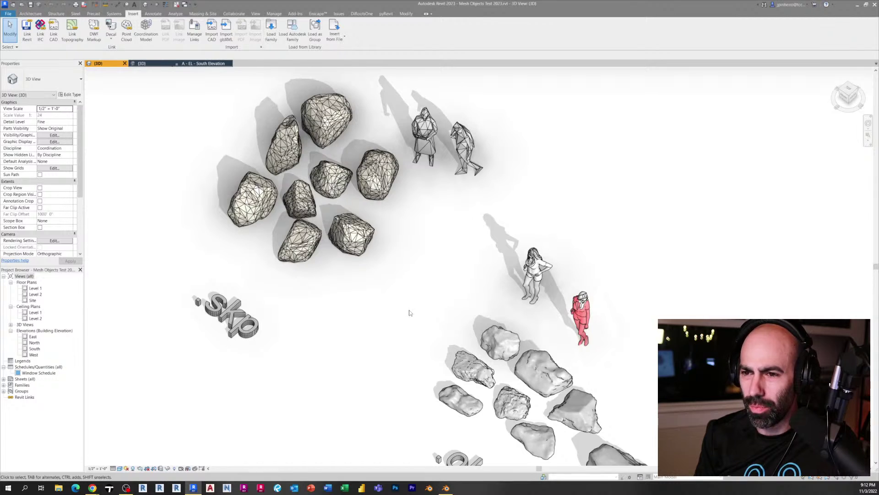
middle_click_drag(410, 313, 355, 255, "shift")
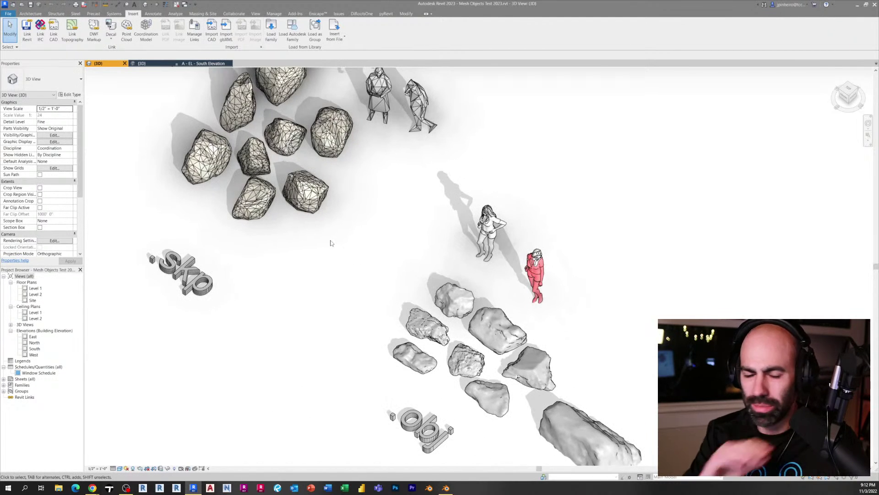
scroll(486, 403, "up", 5)
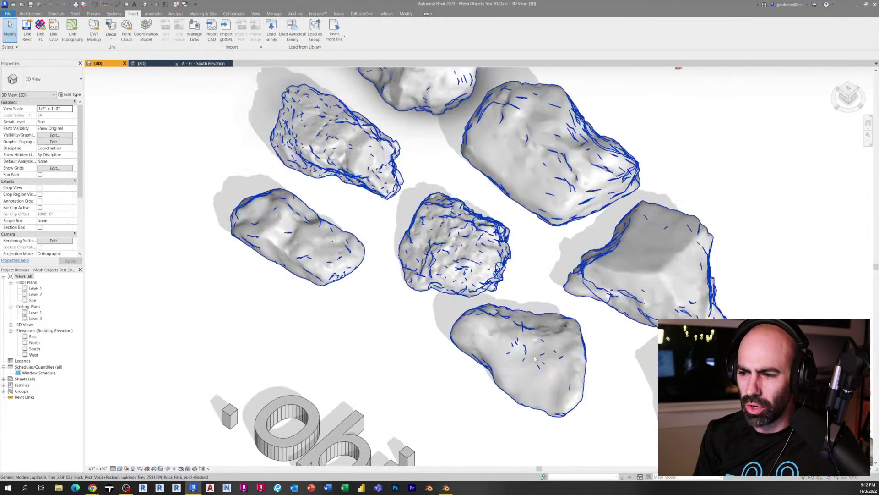
scroll(535, 359, "down", 2)
middle_click_drag(535, 359, 396, 342, "shift")
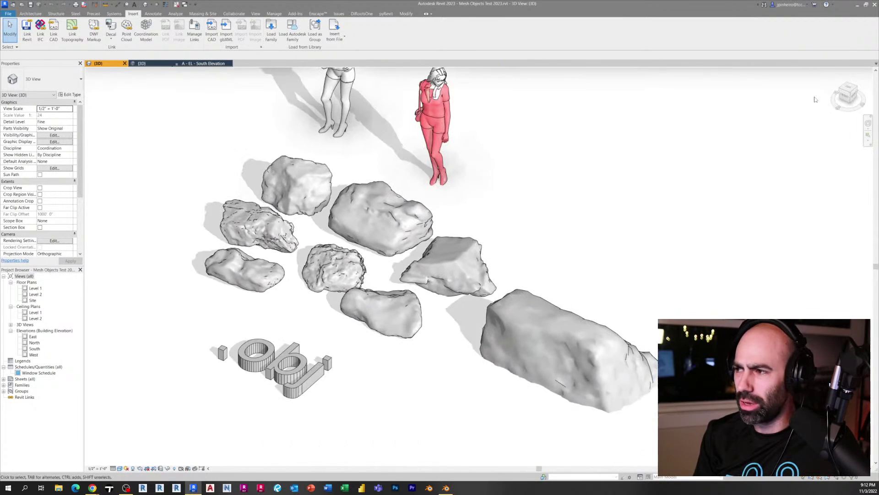
Step: Examine the .obj rocks and standing women in front view, including the large rock crossing the ground line
left_click(847, 96)
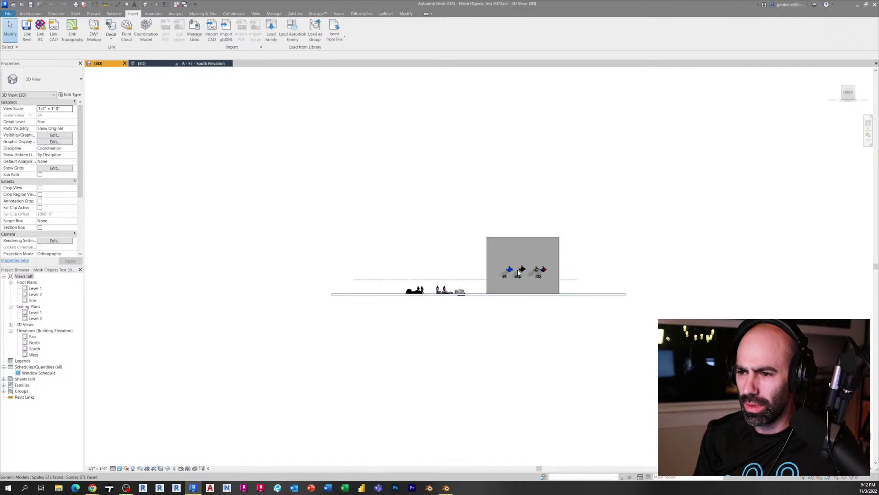
scroll(435, 311, "up", 10)
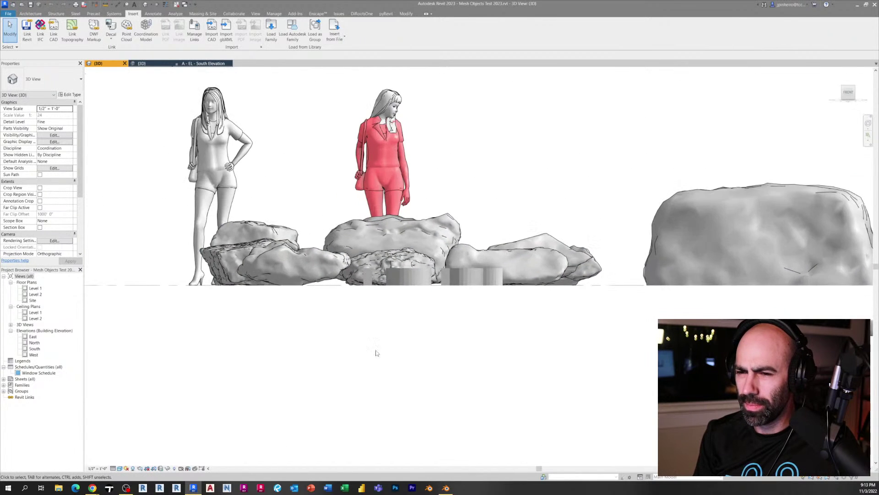
middle_click_drag(375, 353, 377, 399)
scroll(377, 399, "up", 1)
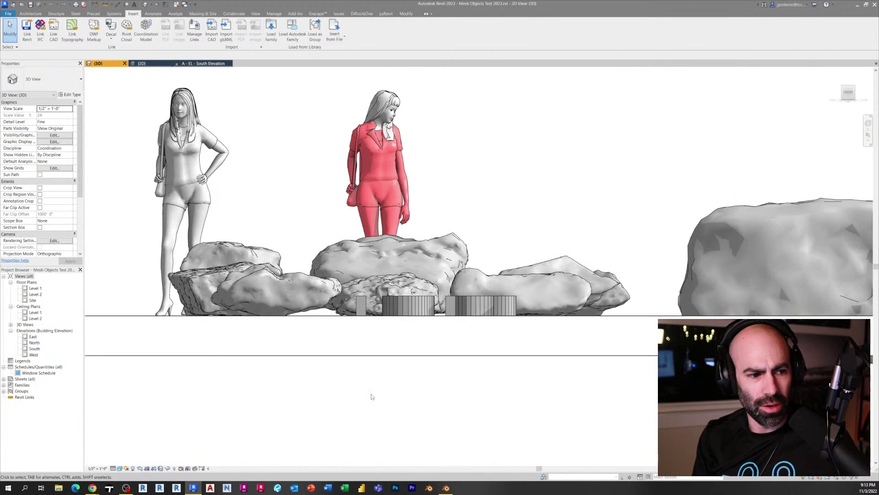
left_click(382, 152)
scroll(383, 152, "down", 3)
left_click(415, 162)
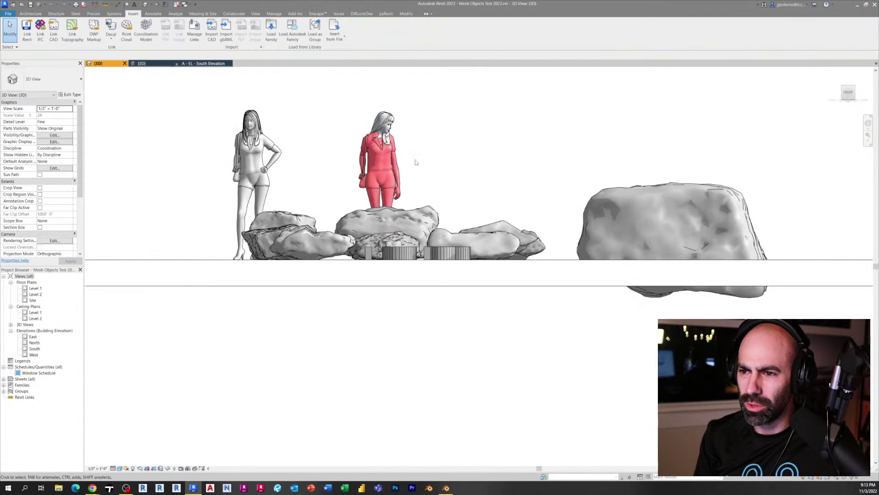
middle_click_drag(488, 159, 482, 176)
scroll(480, 204, "up", 1)
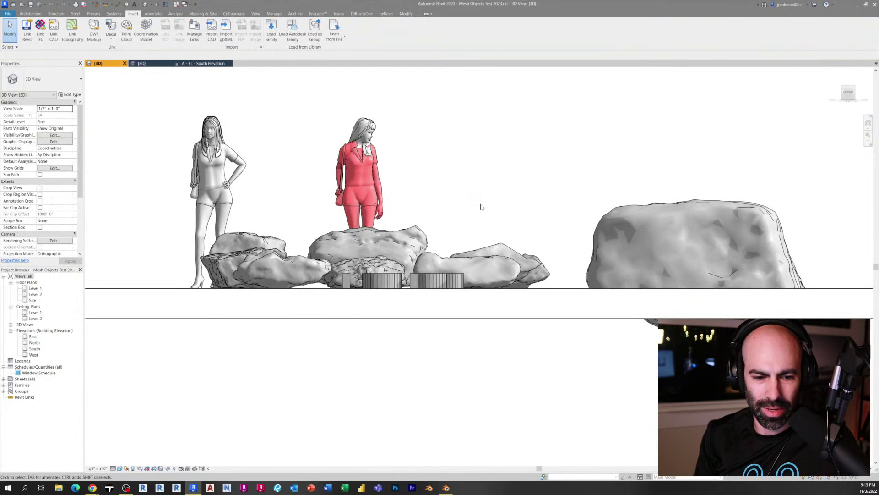
middle_click_drag(494, 212, 495, 214)
scroll(494, 213, "down", 2)
left_click(580, 201)
scroll(582, 206, "down", 1)
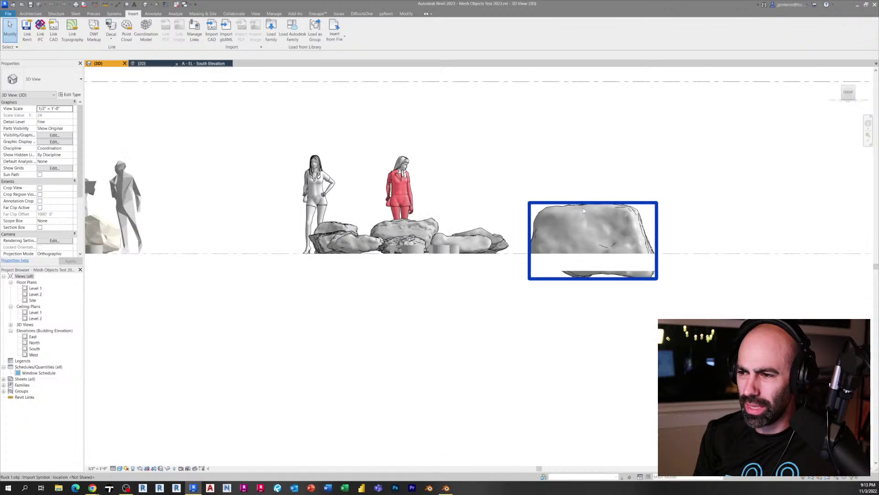
Step: Inspect the triangulated .skp boulders and low-poly people beside the smoother .obj rocks and women
middle_click_drag(692, 196, 548, 336, "shift")
left_click(290, 216)
scroll(294, 261, "up", 3)
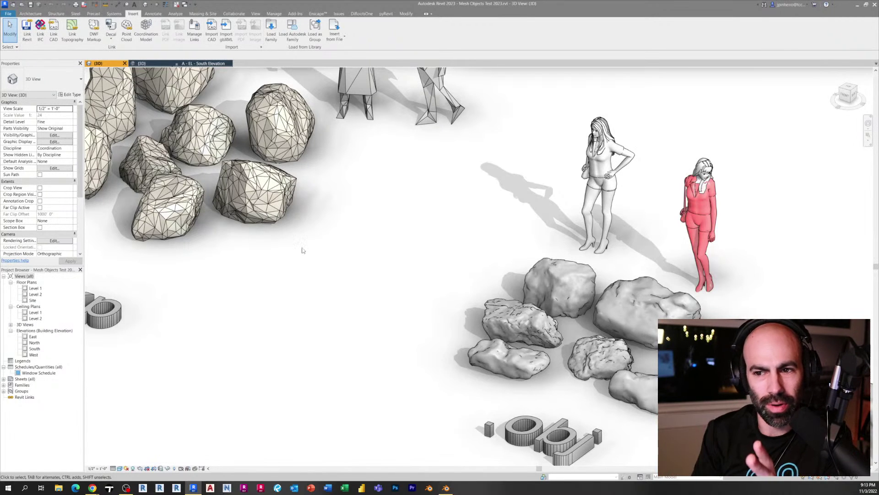
scroll(305, 254, "down", 2)
middle_click_drag(305, 253, 366, 325)
scroll(235, 209, "up", 1)
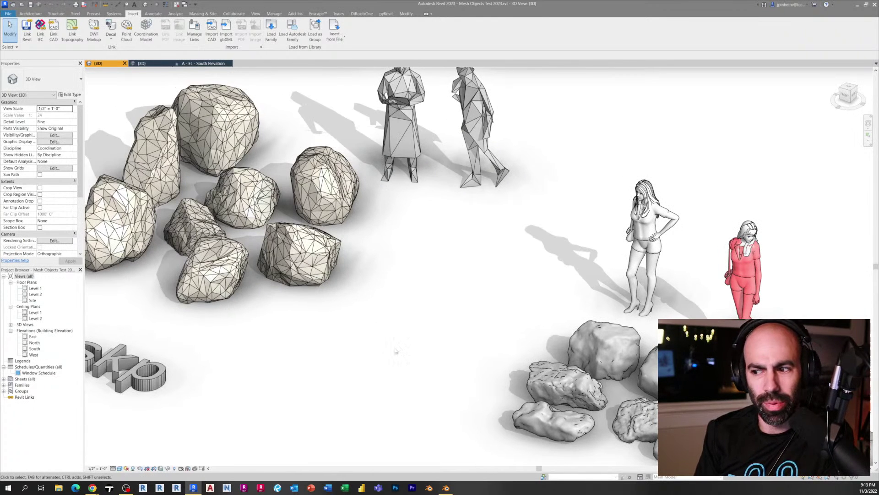
scroll(397, 351, "down", 2)
scroll(287, 320, "up", 3)
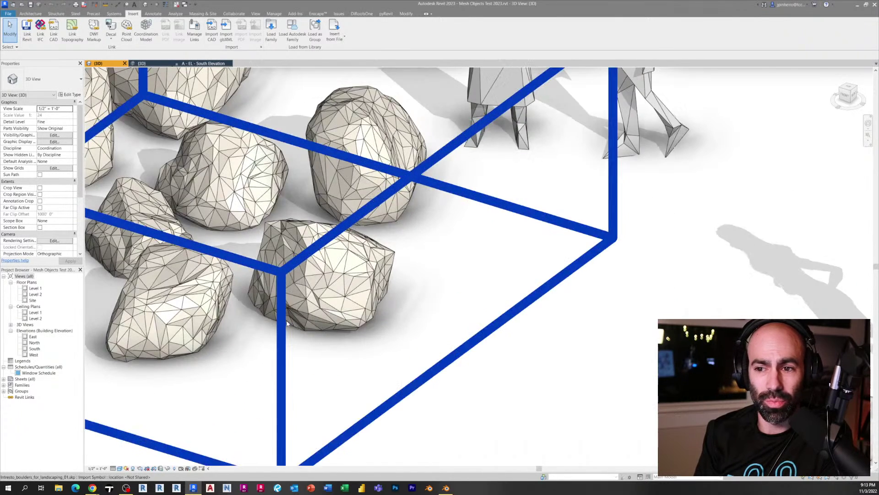
middle_click_drag(319, 381, 328, 383)
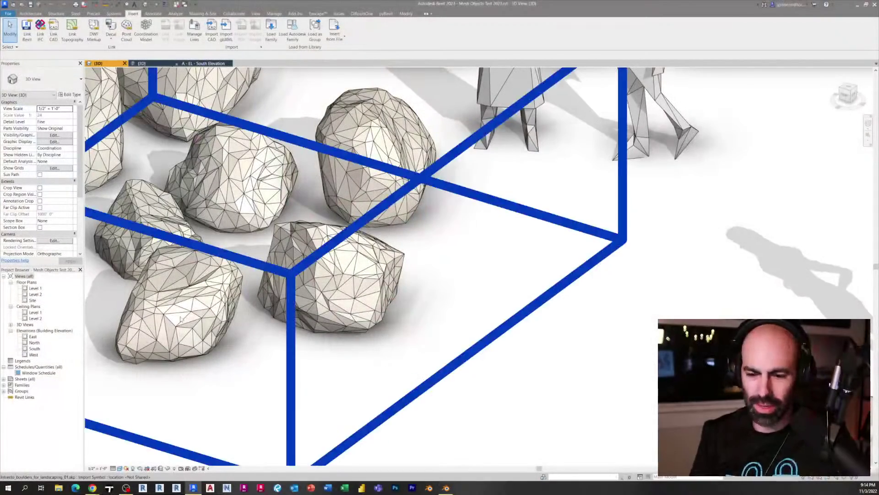
Step: Switch to the CGTrader page in Chrome and search its 3D models for Thanos
mouse_move(92, 488)
left_click(196, 460)
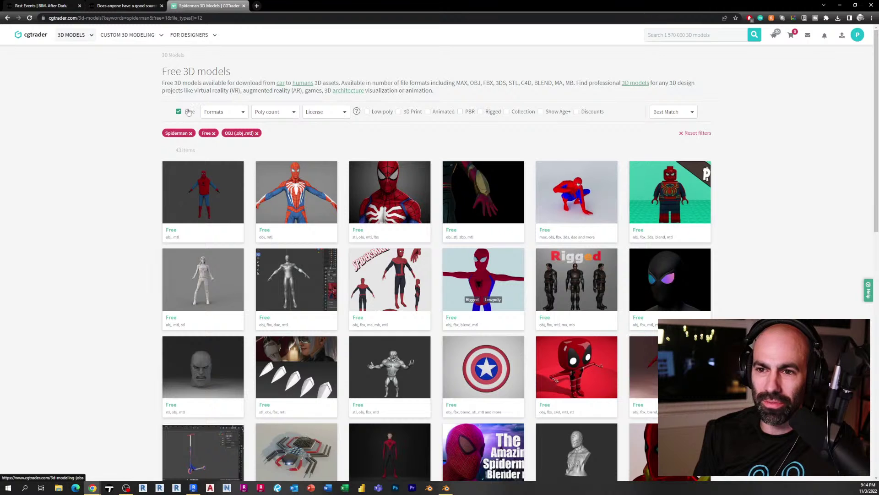
left_click(224, 111)
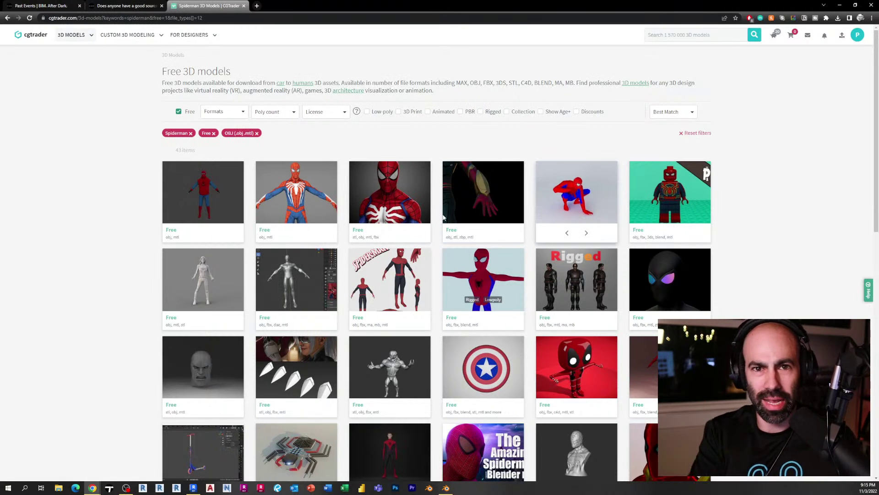
mouse_move(443, 217)
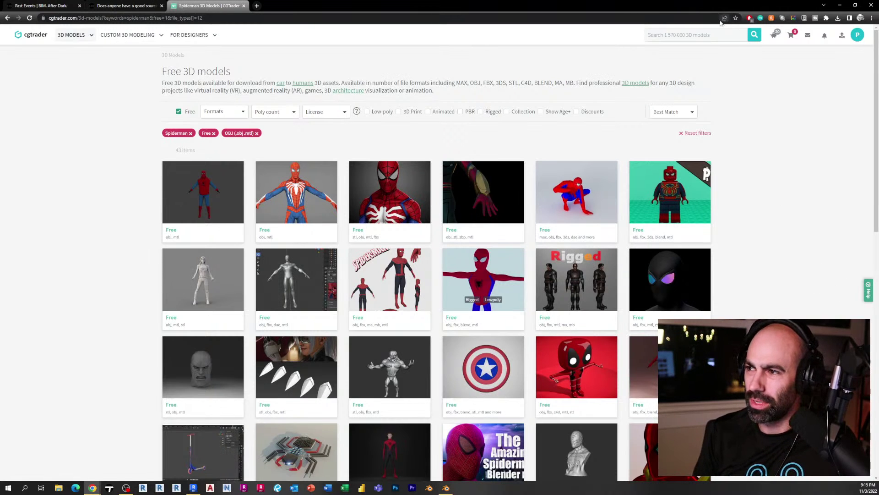
type("Than")
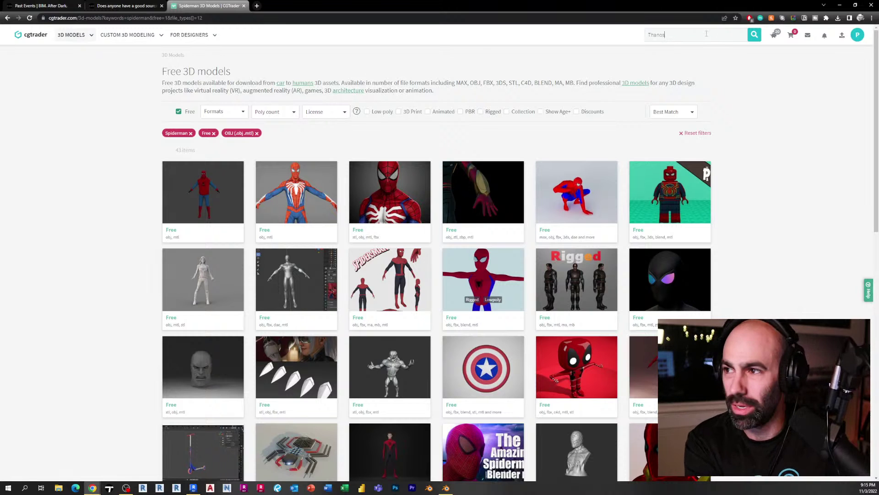
type("os")
key("Return")
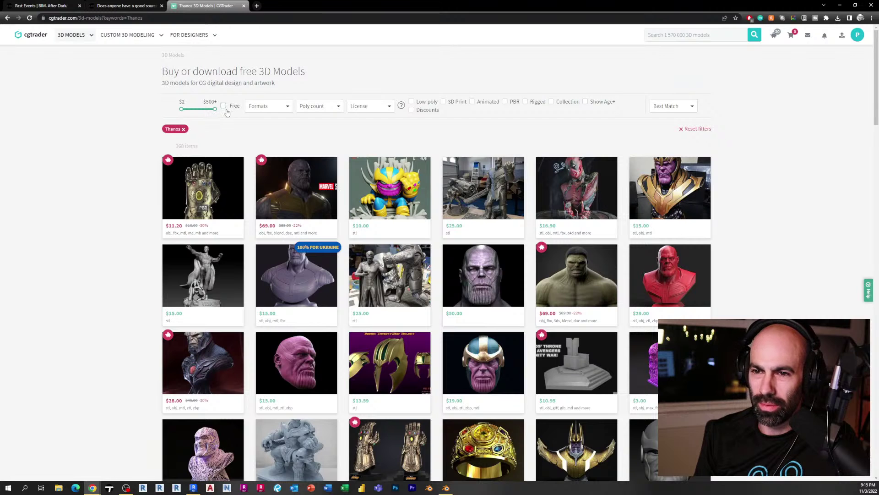
Step: Filter the Thanos search results to free models in OBJ (.obj, .mtl) format
left_click(224, 106)
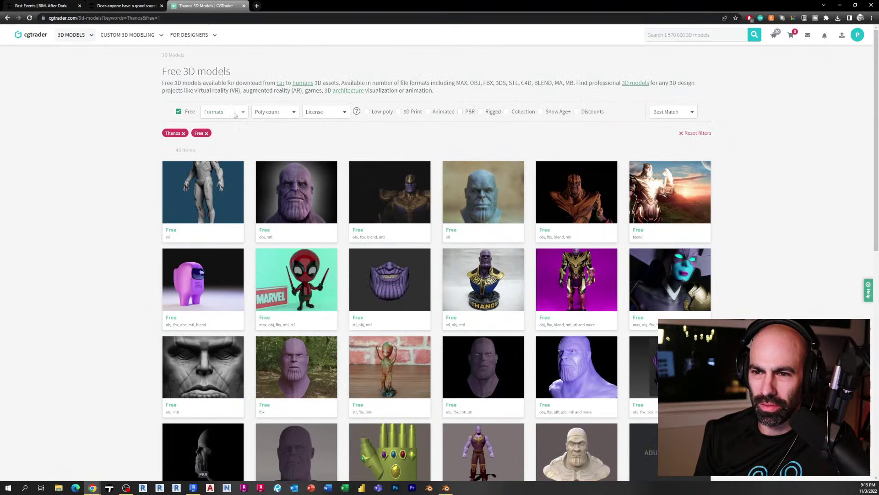
left_click(235, 115)
left_click(220, 157)
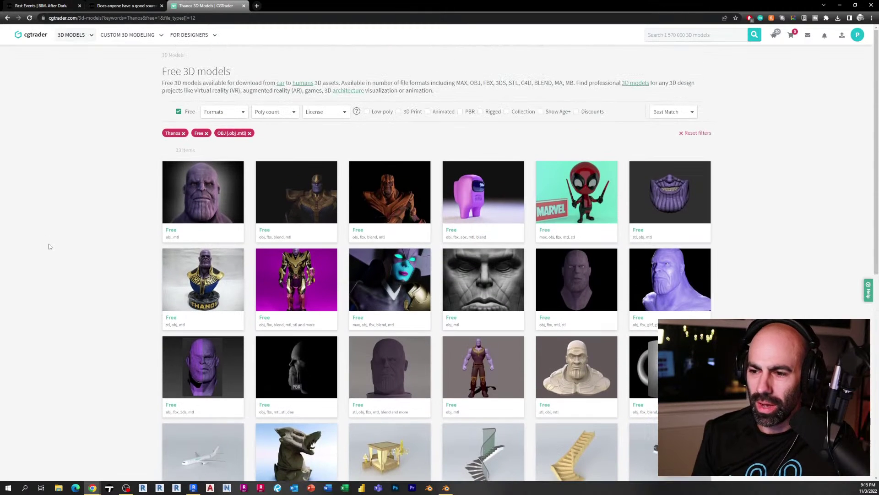
Step: Open the page of the free full-body "thanos model" and look through its details
scroll(56, 253, "down", 1)
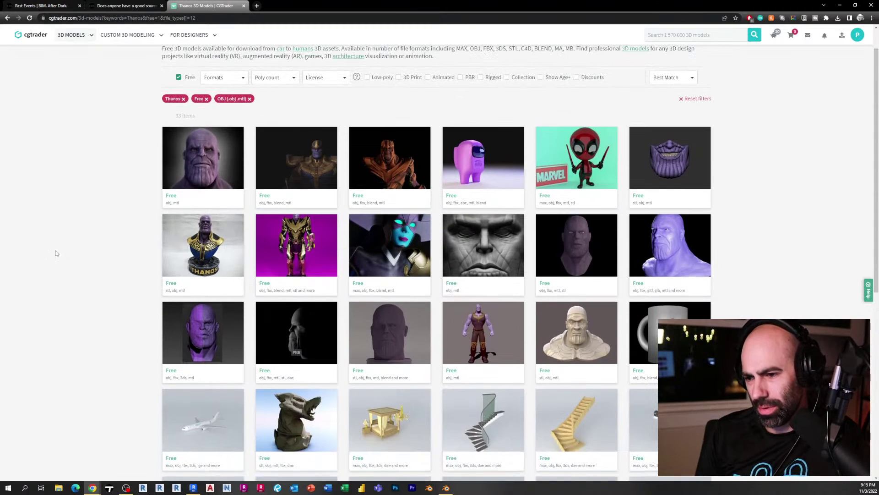
mouse_move(488, 341)
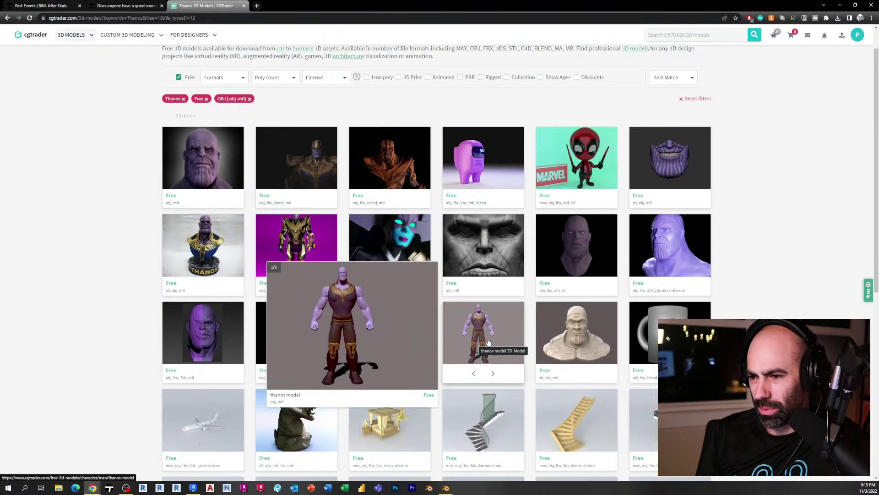
left_click(488, 342)
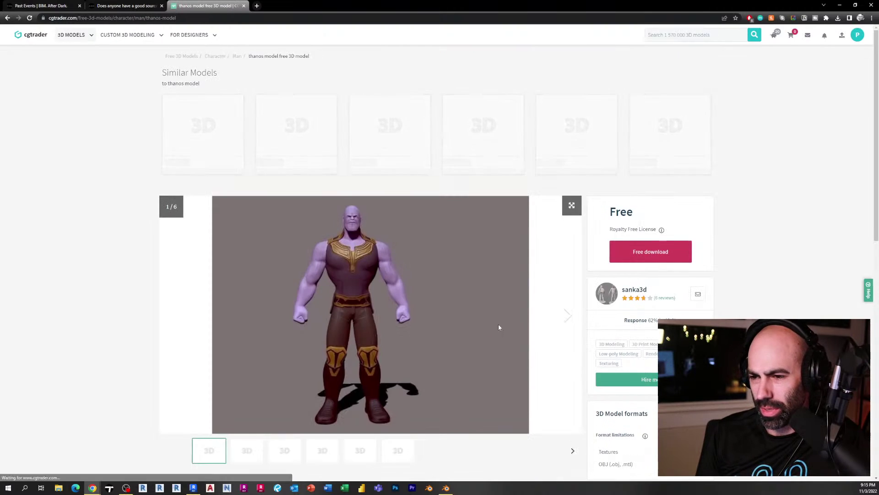
scroll(745, 290, "down", 2)
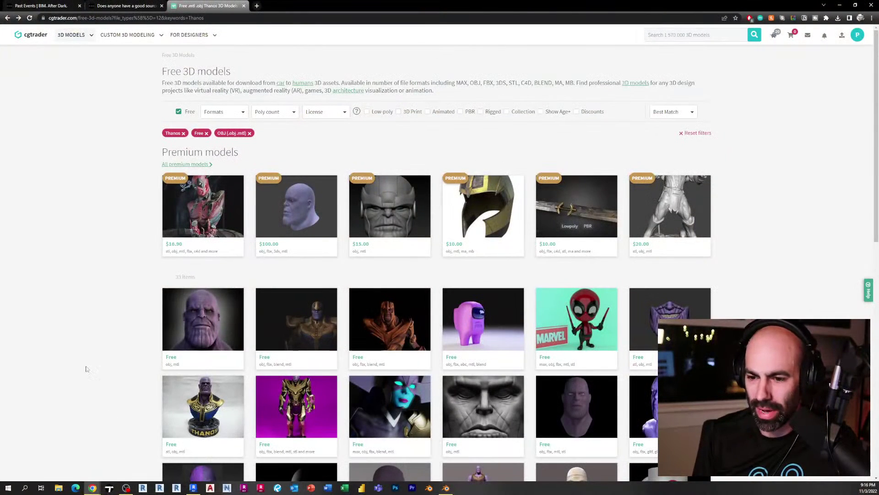
Step: Look through the free OBJ Thanos results and the available poly count ranges
scroll(83, 366, "down", 1)
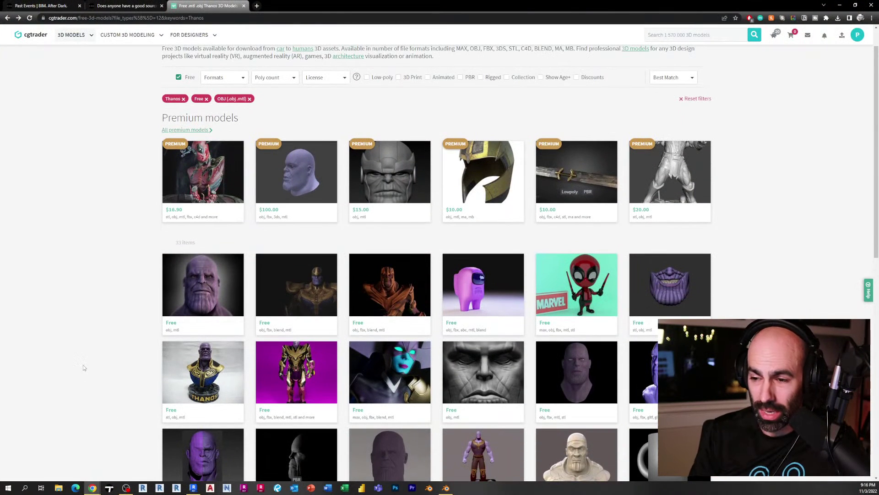
scroll(83, 367, "down", 3)
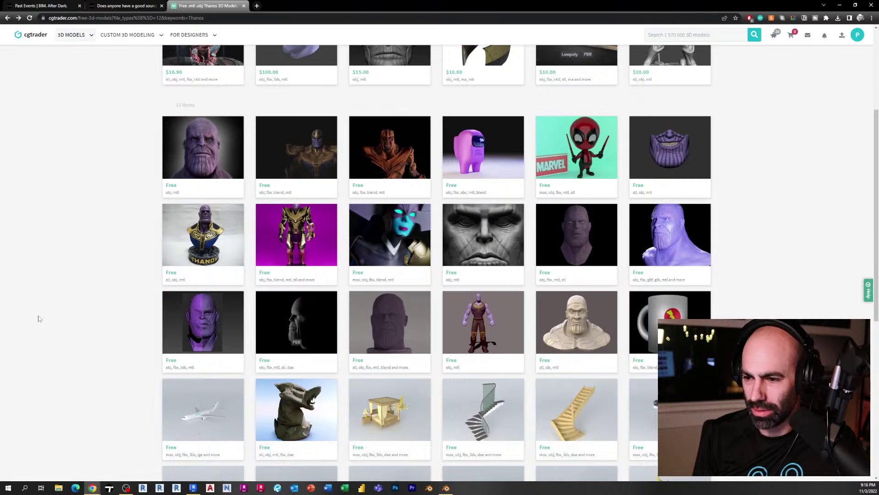
scroll(38, 319, "up", 4)
left_click(280, 112)
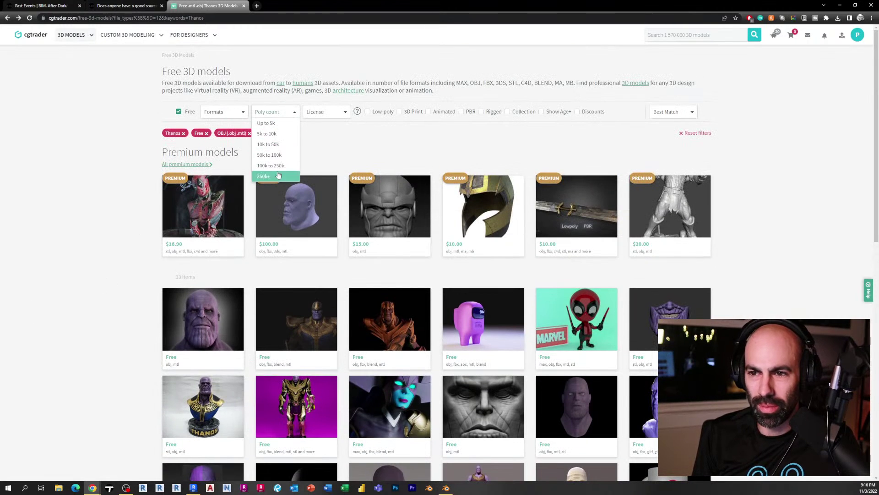
left_click(115, 223)
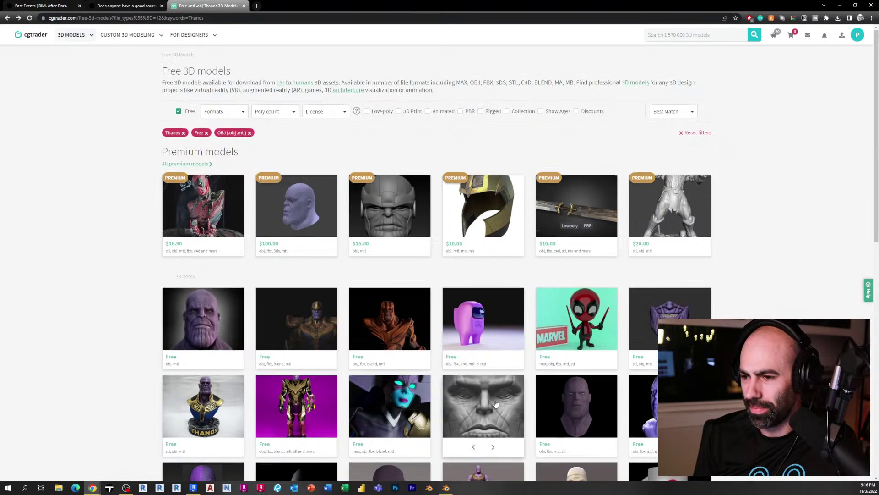
scroll(664, 426, "down", 2)
scroll(413, 262, "up", 2)
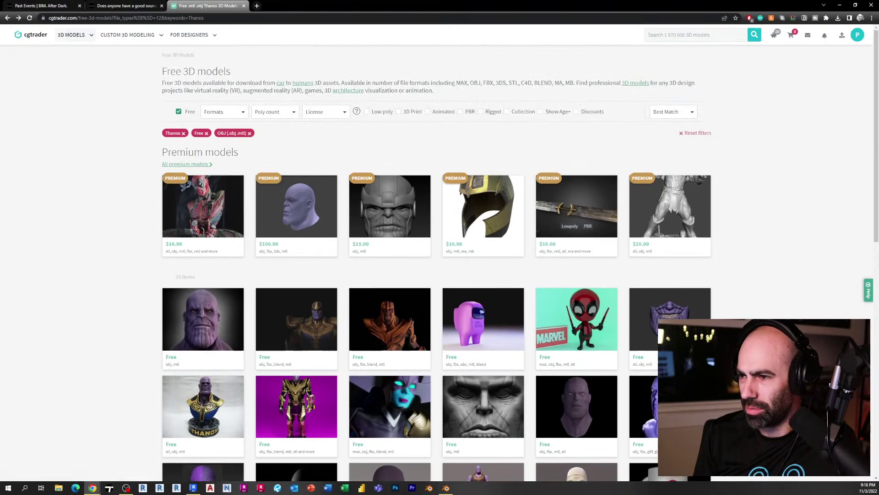
scroll(413, 262, "down", 2)
scroll(413, 262, "up", 2)
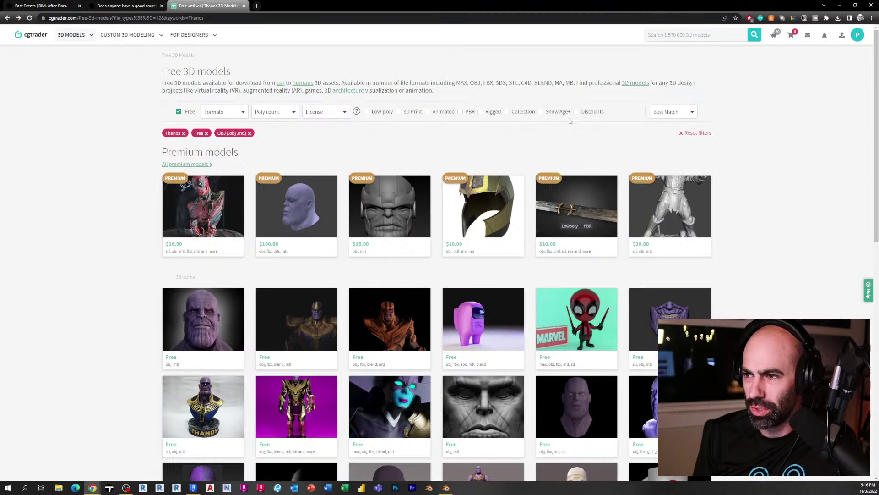
Step: Limit the Thanos results to low-poly models, check the armoured "Thanos Free low-poly 3D model" page and request its free download
left_click(367, 112)
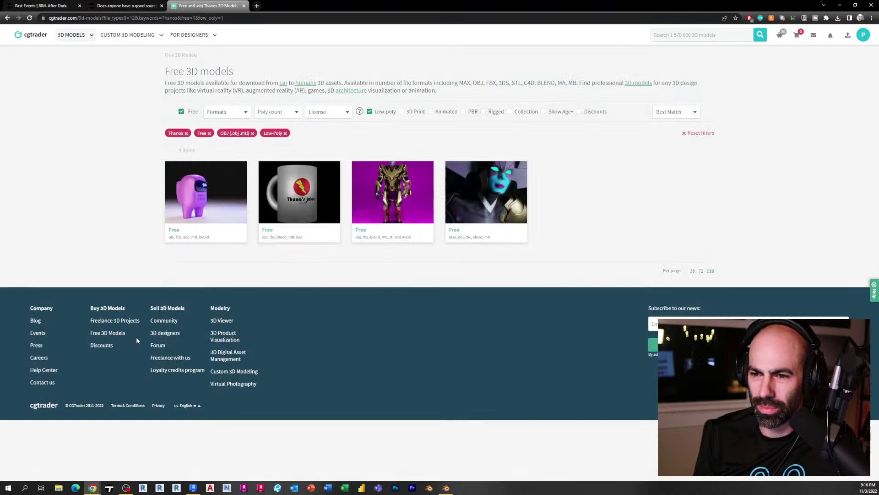
left_click(393, 197)
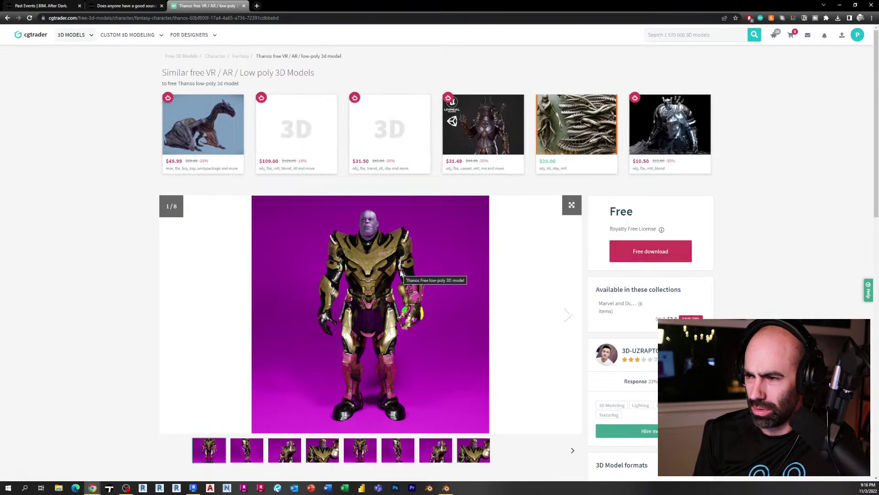
scroll(633, 253, "down", 4)
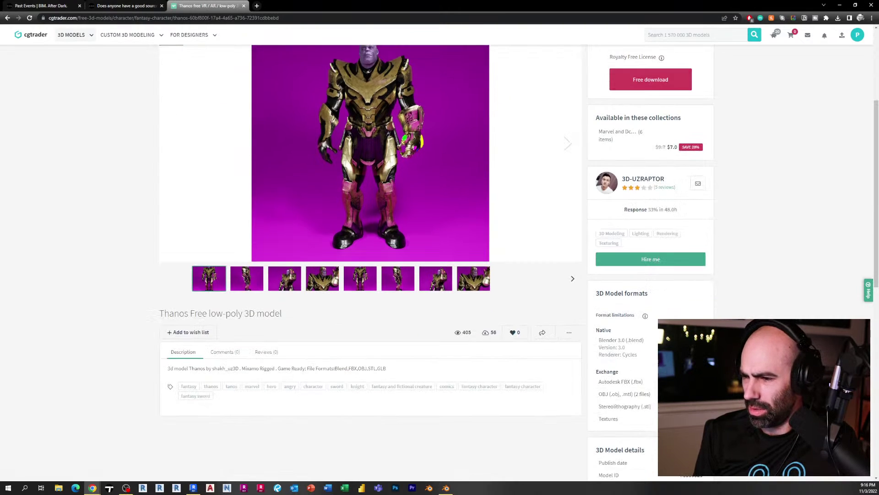
scroll(656, 396, "up", 4)
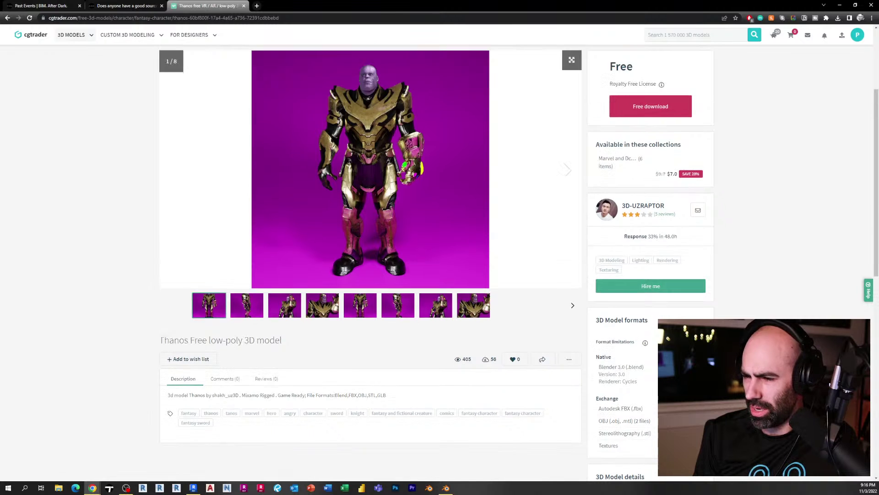
left_click(655, 261)
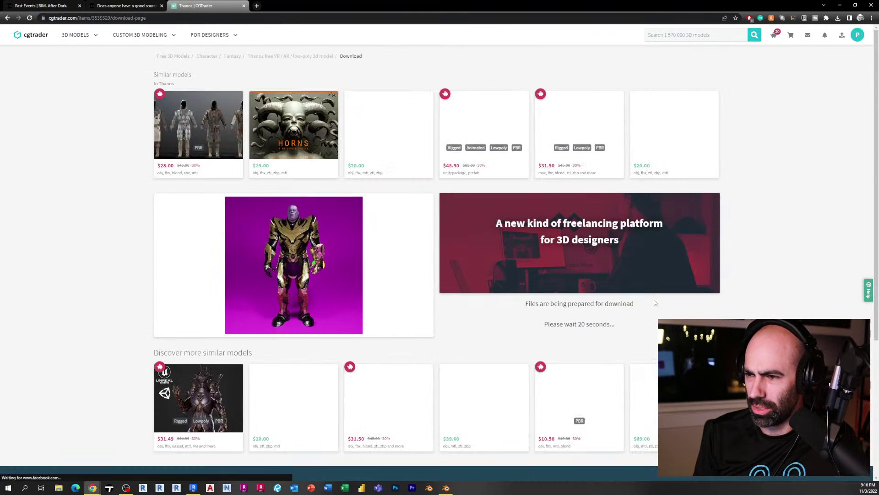
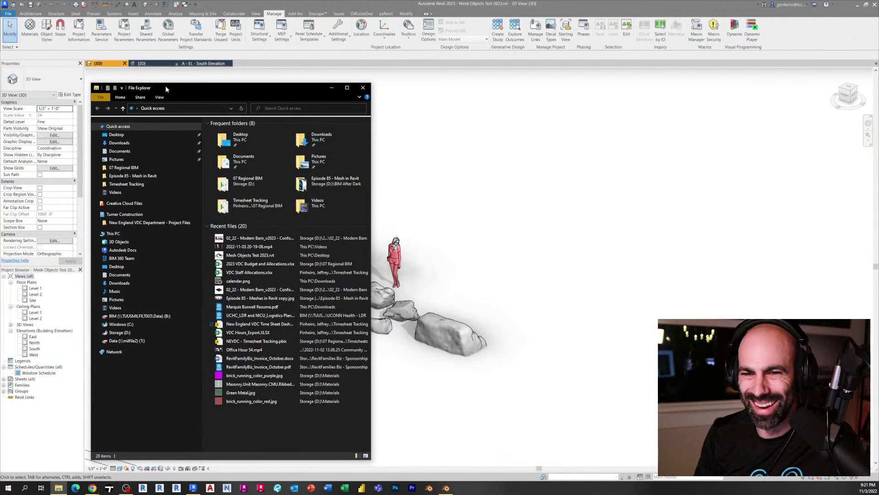
Step: Copy uploads_files_3539329_thanos.obj from the Downloads folder to the Desktop
left_click(141, 142)
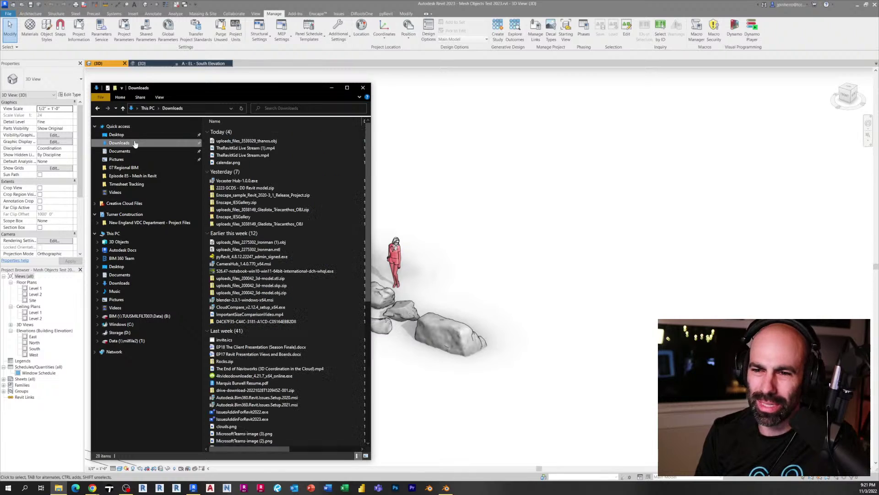
right_click(261, 141)
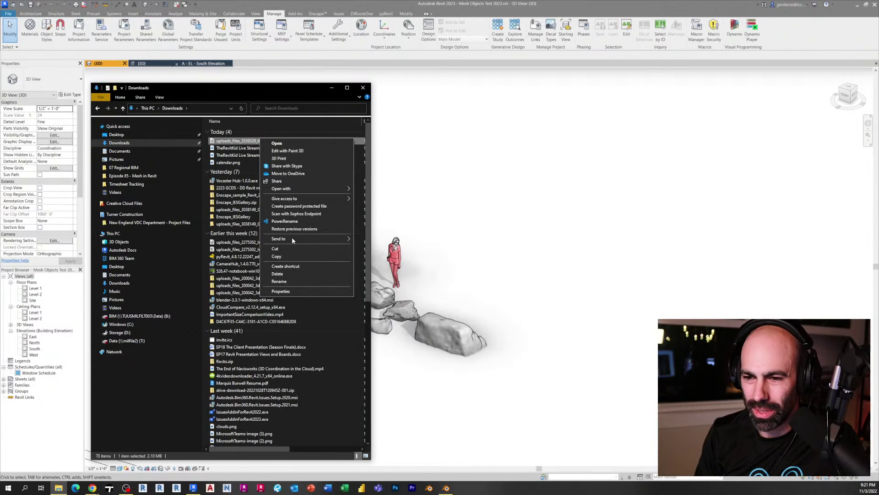
left_click(292, 256)
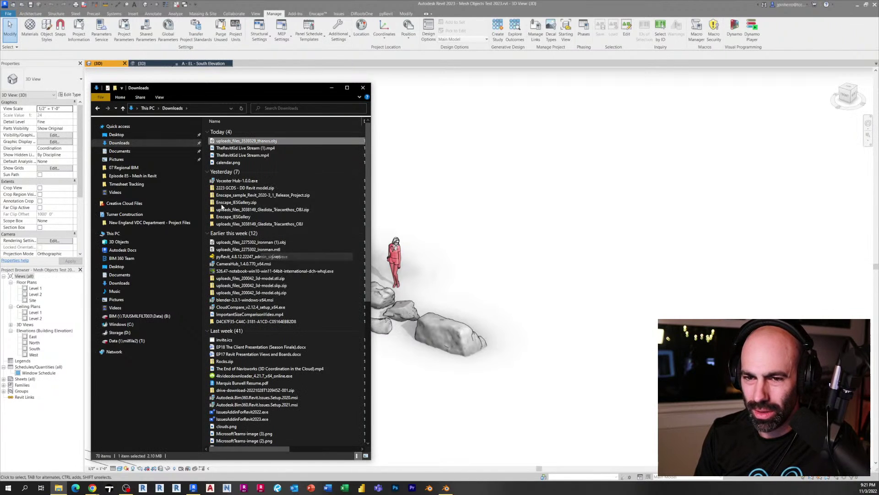
left_click(136, 136)
right_click(286, 400)
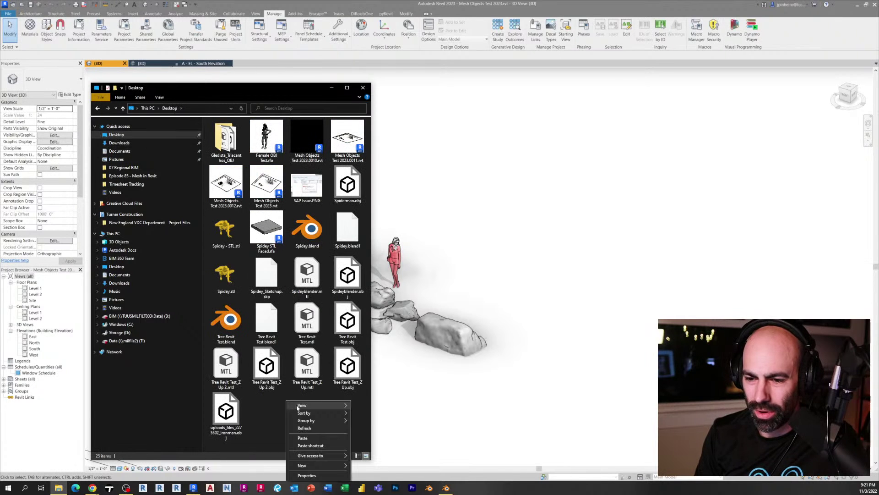
left_click(303, 438)
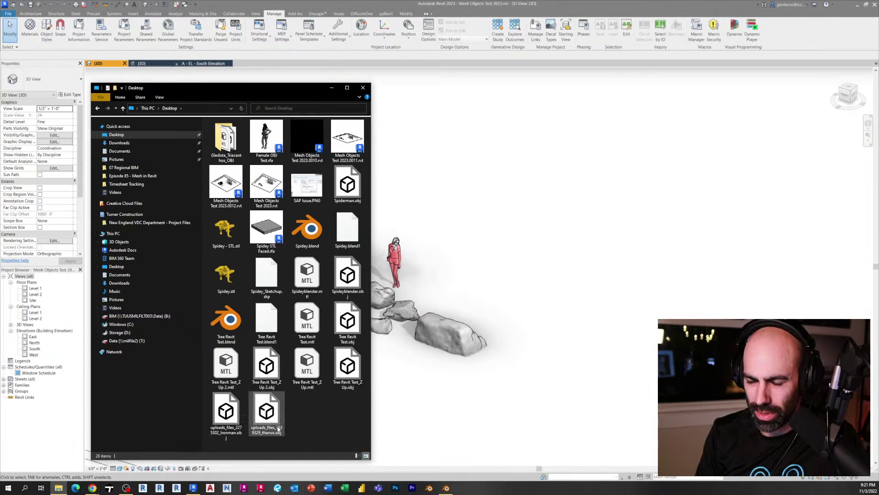
Step: Paste a second copy of the Thanos OBJ on the Desktop and select the original file
key("ctrl+v")
right_click(306, 417)
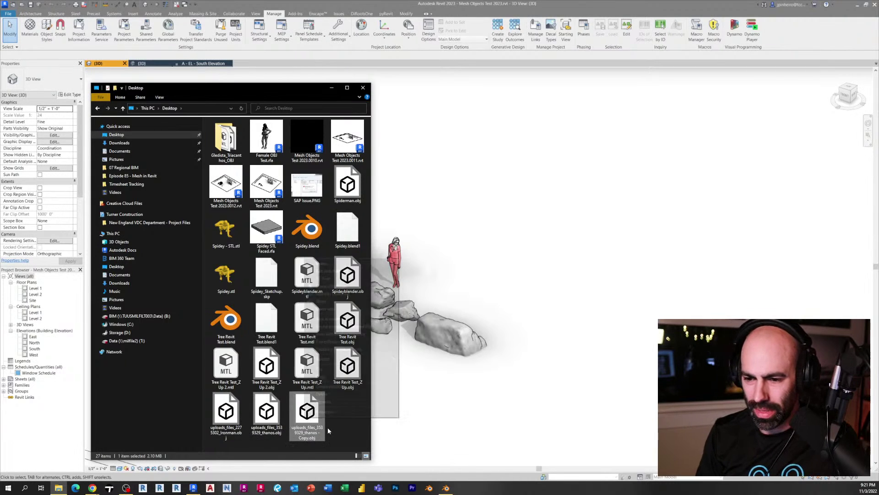
left_click(309, 429)
left_click(274, 423)
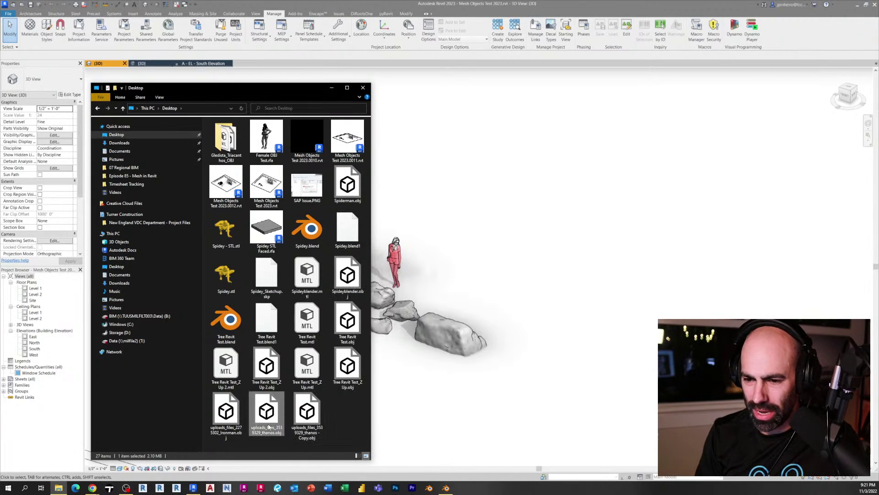
Step: Switch to Revit, start a CAD link for OBJ files and choose uploads_files_3539329_thanos.obj from the Desktop
left_click(436, 278)
scroll(436, 278, "down", 5)
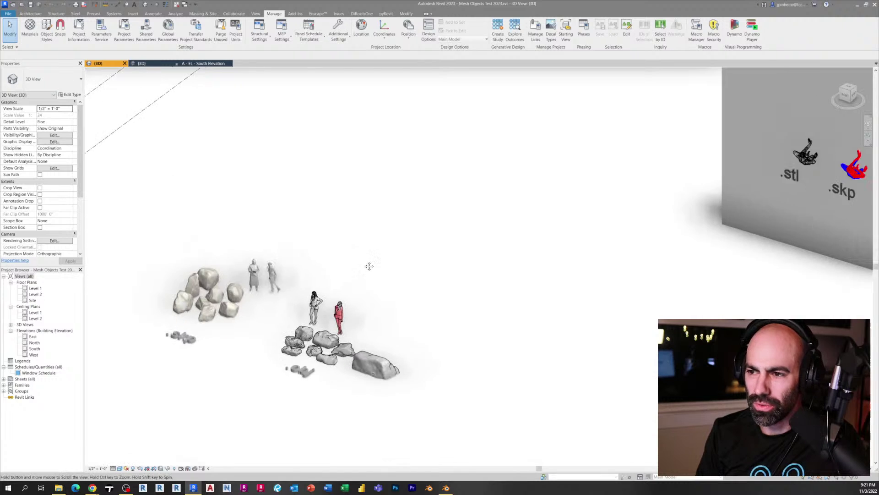
middle_click_drag(218, 138, 190, 129)
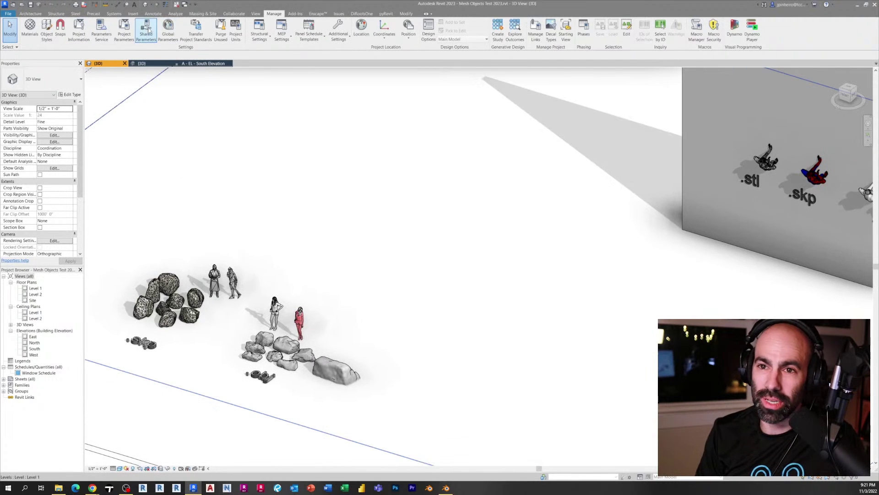
left_click(133, 14)
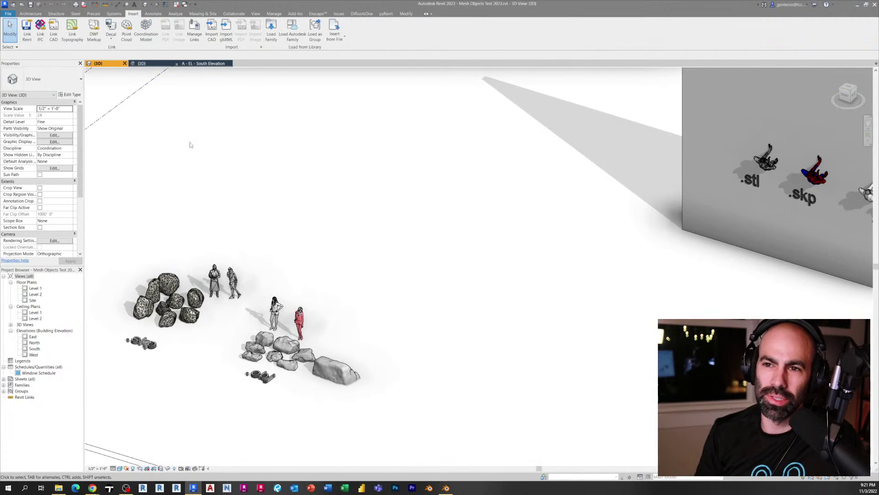
middle_click_drag(326, 165, 267, 155)
scroll(299, 142, "down", 1)
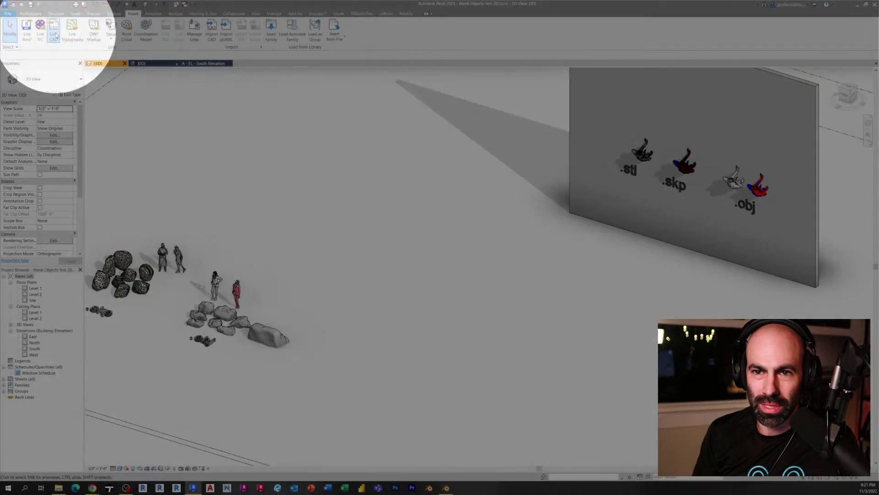
left_click(55, 34)
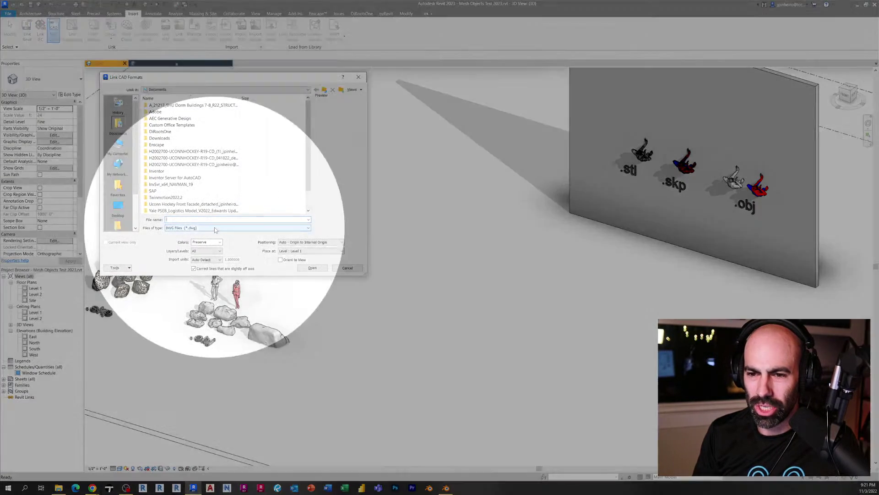
left_click(214, 227)
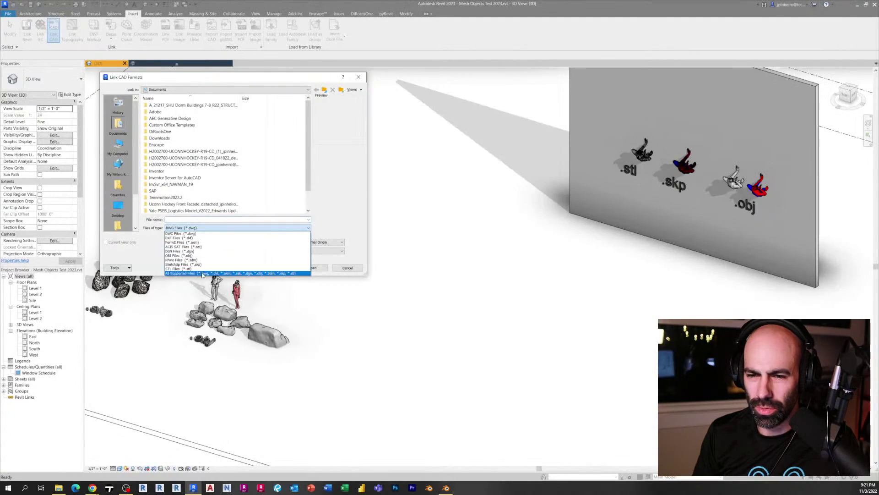
left_click(182, 255)
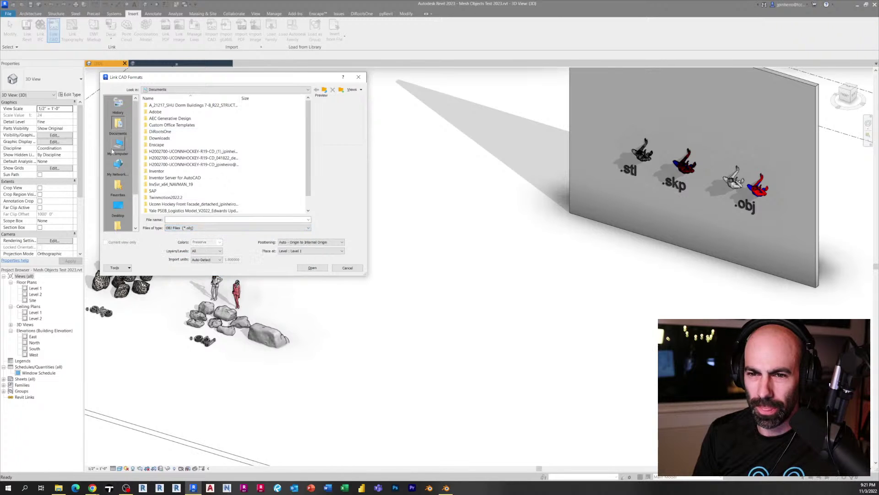
left_click(119, 205)
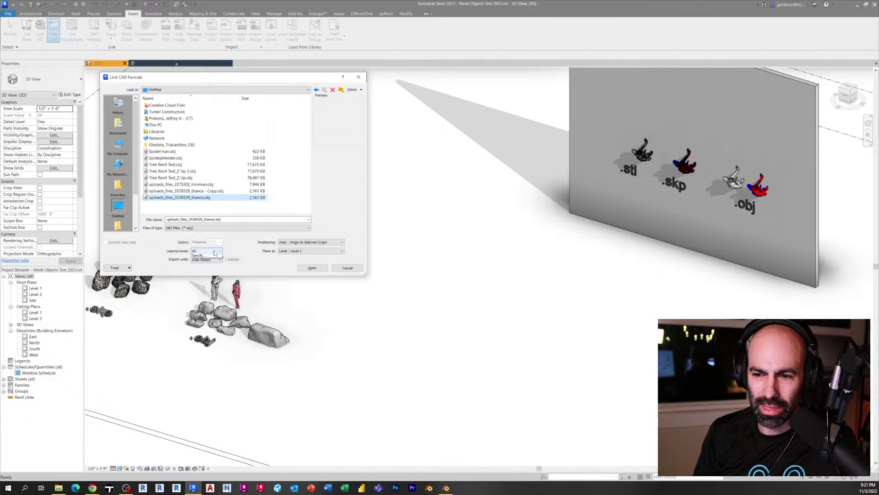
Step: Open the chosen Thanos file for linking with layers All and import units Auto-Detect
left_click(214, 253)
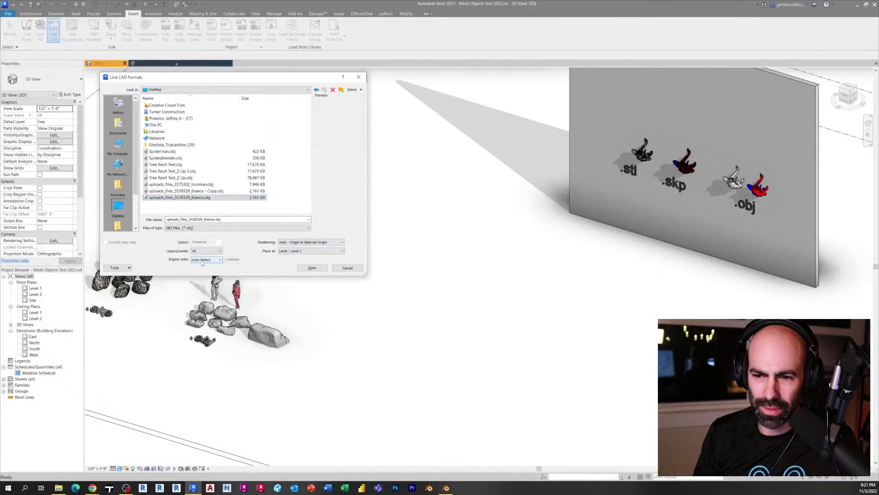
left_click(202, 260)
left_click(202, 263)
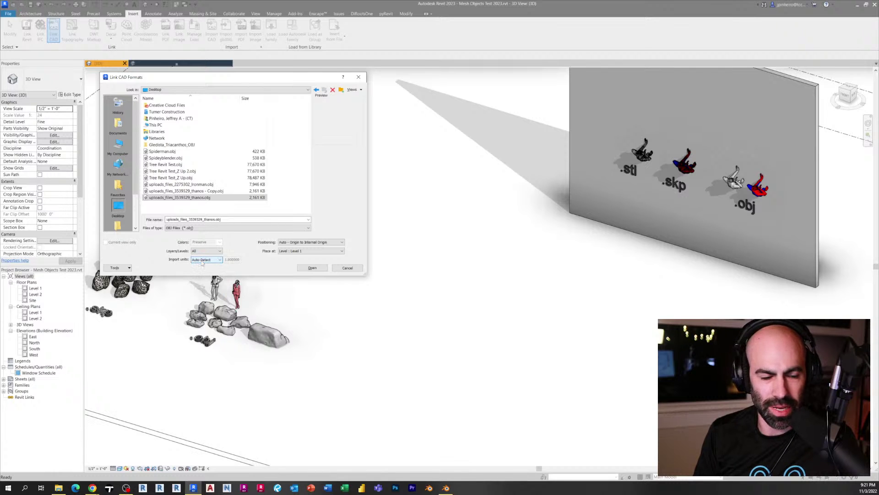
left_click(313, 267)
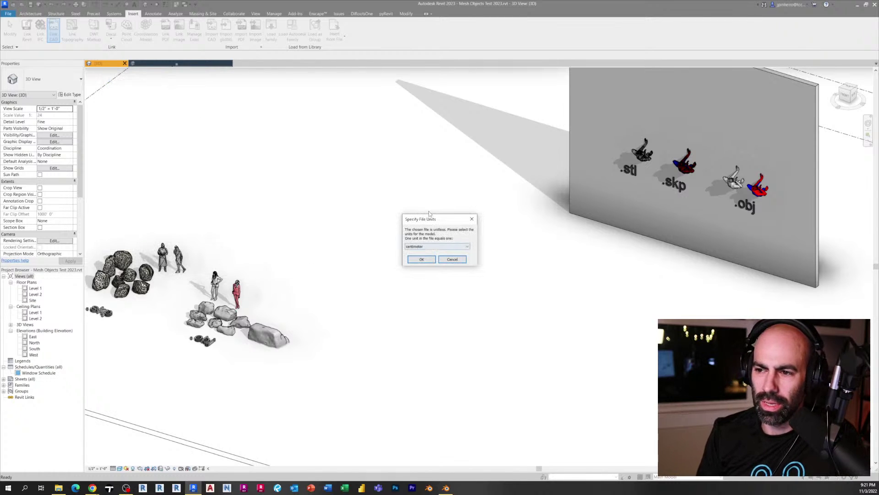
Step: Set the unitless file's units to centimeter, link the Thanos OBJ and view it up close
left_click_drag(429, 215, 355, 164)
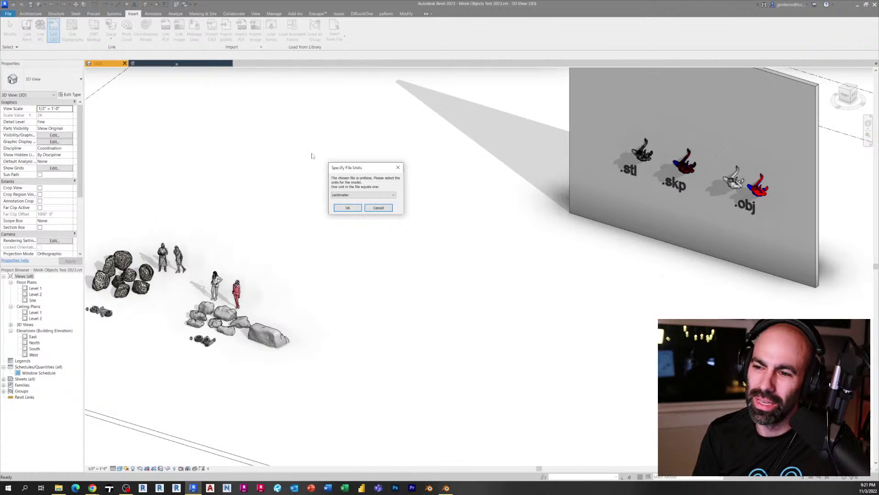
left_click(359, 195)
left_click(359, 190)
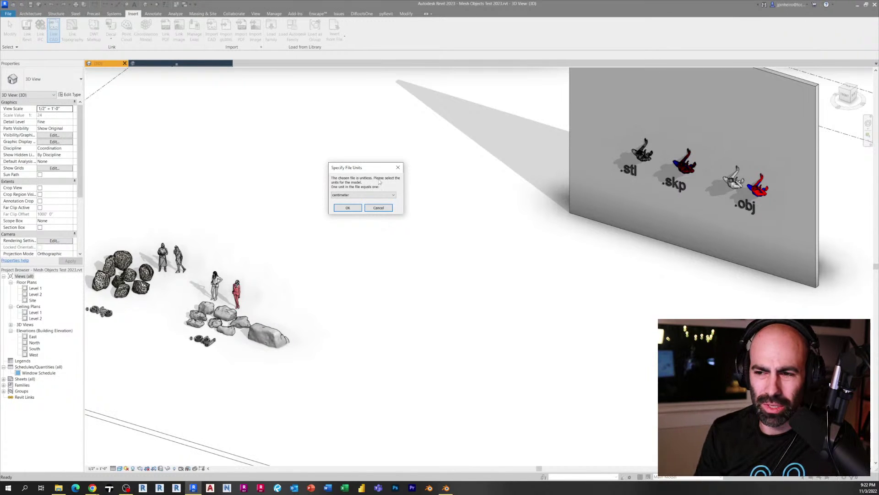
left_click(375, 195)
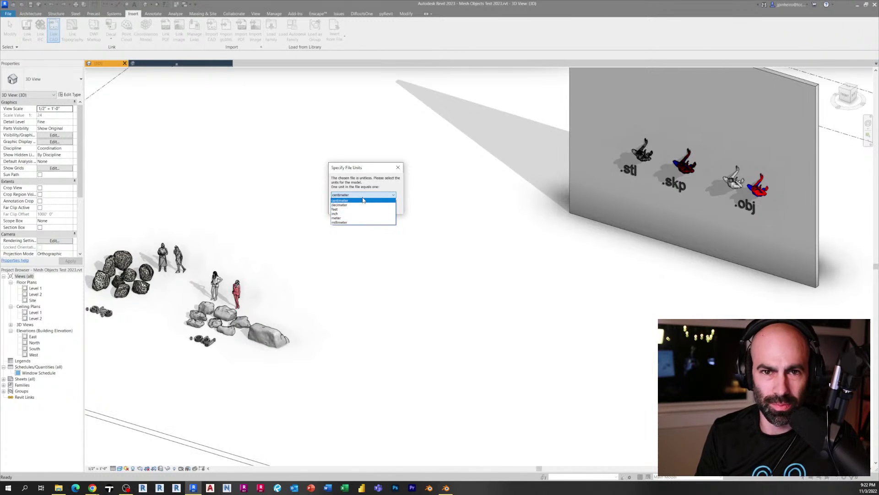
left_click(367, 201)
left_click(348, 208)
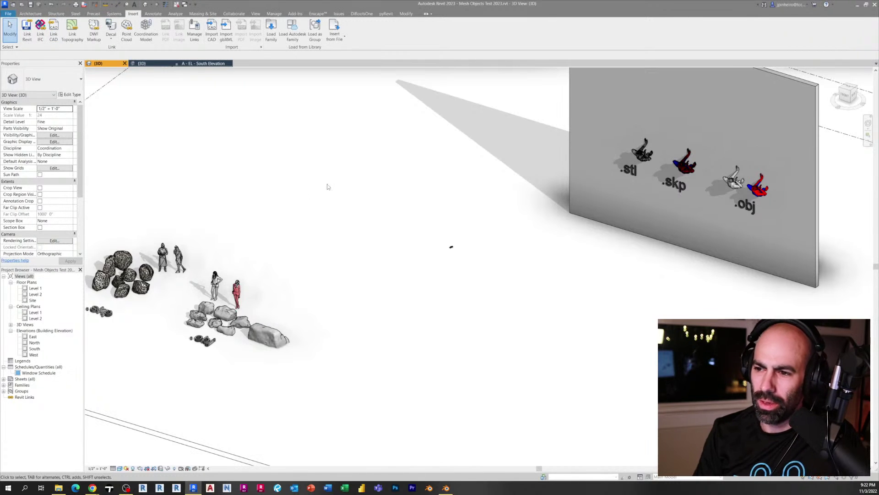
scroll(449, 250, "up", 10)
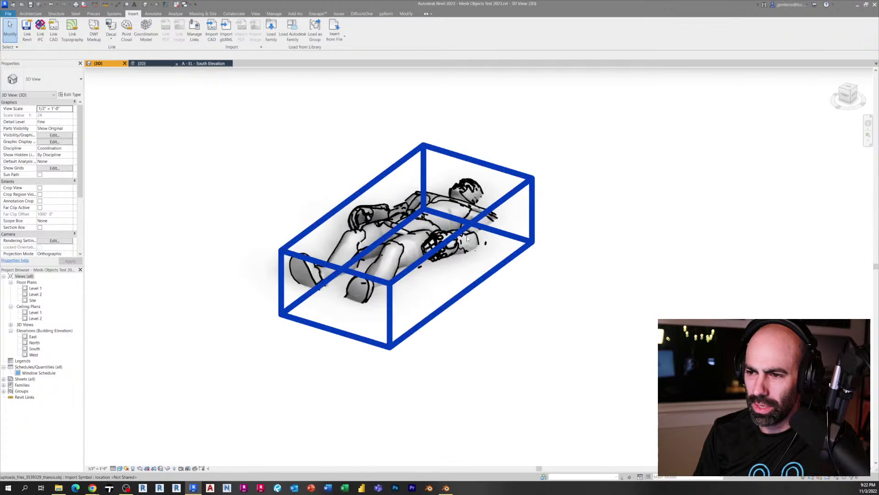
Step: Examine the linked Thanos mesh from above and compare its size with the rocks, figures and wall in the whole scene
left_click(467, 238)
middle_click_drag(467, 239, 426, 359, "shift")
scroll(476, 314, "up", 3)
scroll(477, 275, "down", 2)
left_click(476, 278)
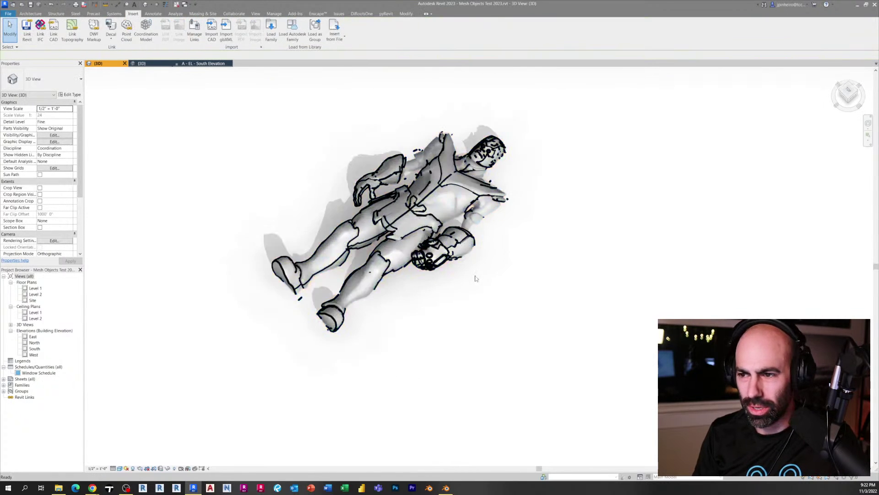
scroll(463, 301, "down", 2)
scroll(462, 302, "down", 5)
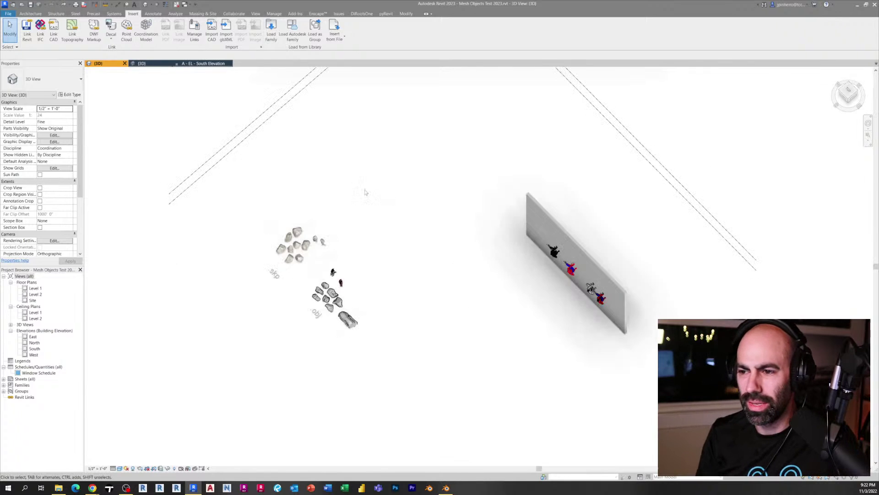
middle_click_drag(365, 193, 334, 153, "shift")
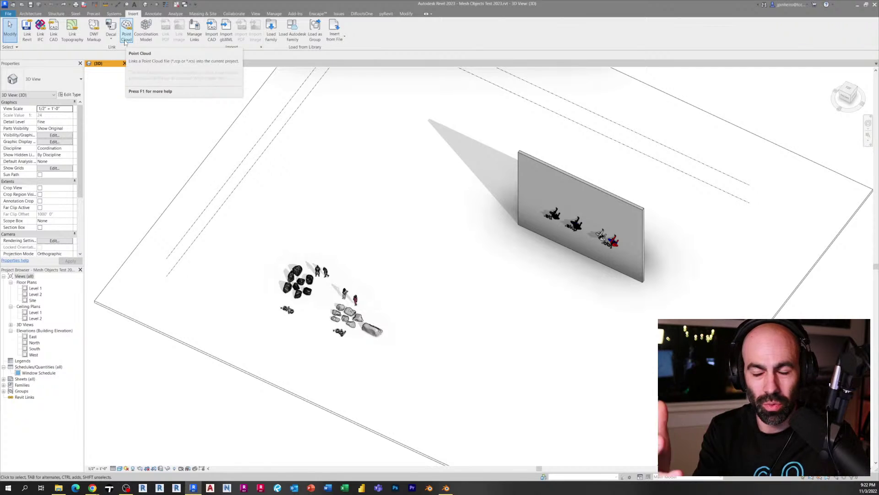
mouse_move(373, 255)
middle_mouse_down("shift")
mouse_move(358, 278)
mouse_move(360, 319)
mouse_move(359, 258)
middle_mouse_up("shift")
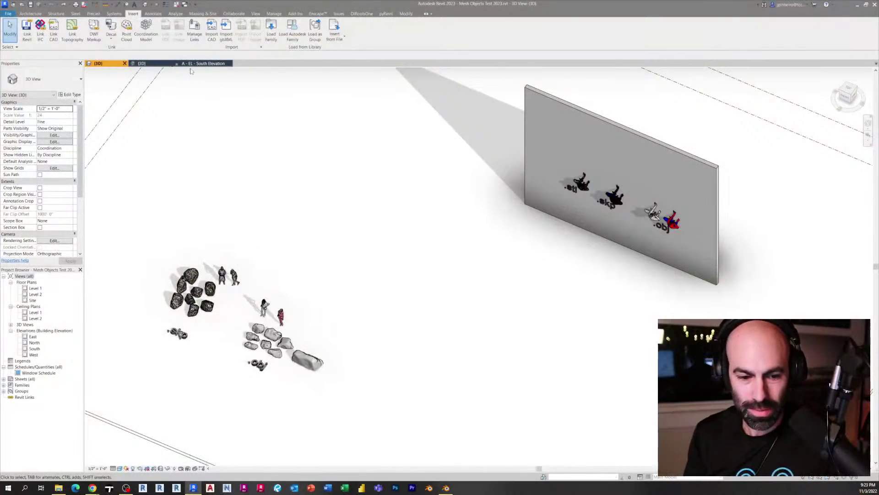
Step: Link uploads_files_3539329_thanos.obj from the Desktop again with import units set to meter, and view it beside the wall
left_click(54, 32)
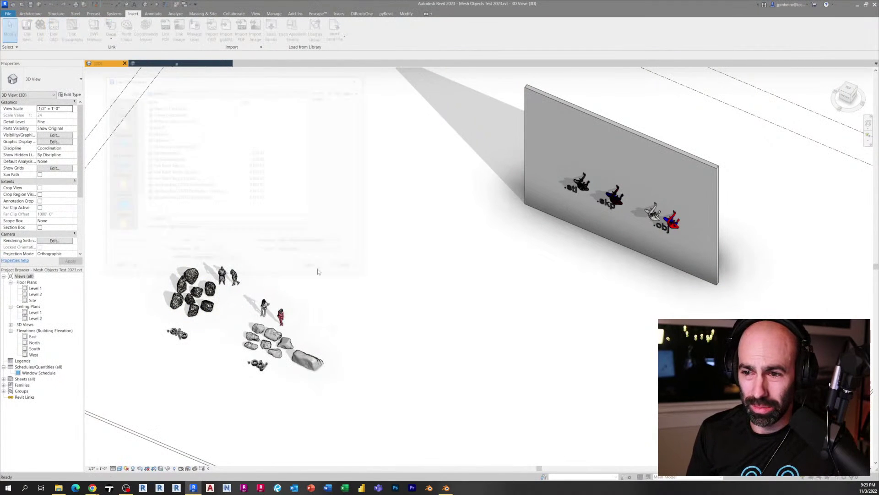
left_click(183, 197)
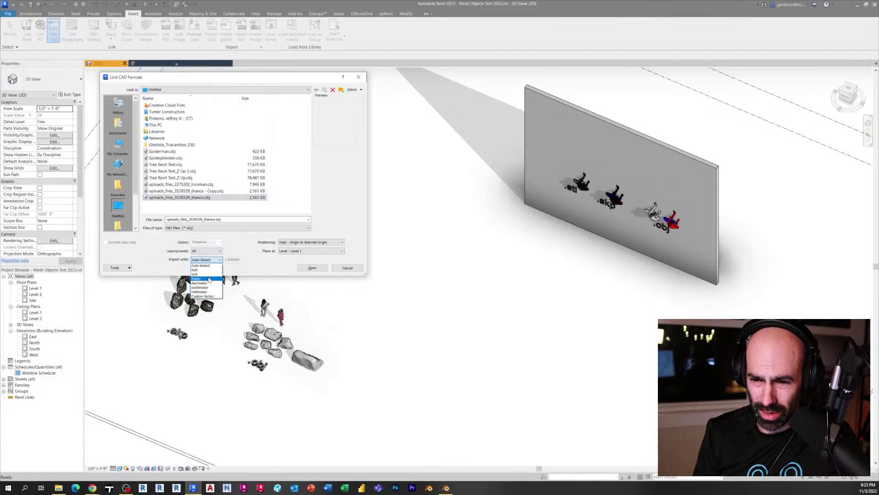
left_click(209, 279)
left_click(305, 268)
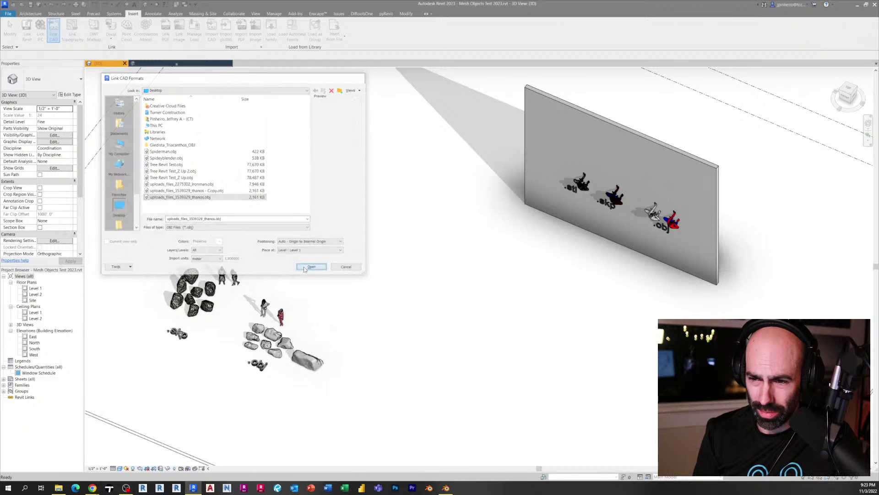
scroll(400, 283, "down", 2)
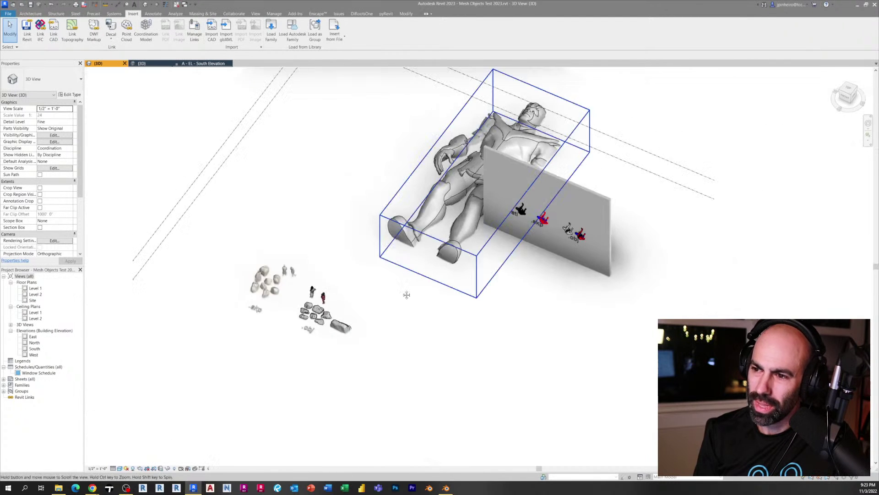
middle_click_drag(406, 295, 305, 381)
left_click(350, 341)
middle_click_drag(390, 330, 461, 358, "shift")
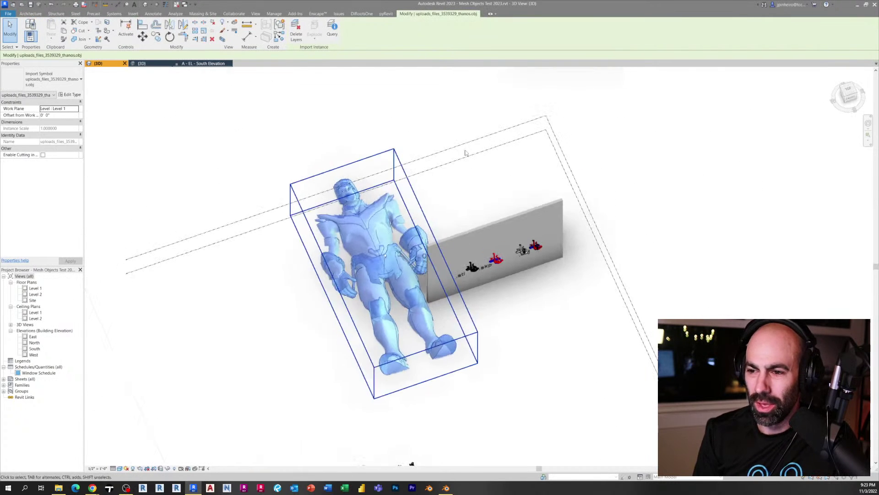
left_click(465, 152)
scroll(295, 188, "up", 3)
scroll(389, 248, "up", 2)
scroll(367, 249, "down", 4)
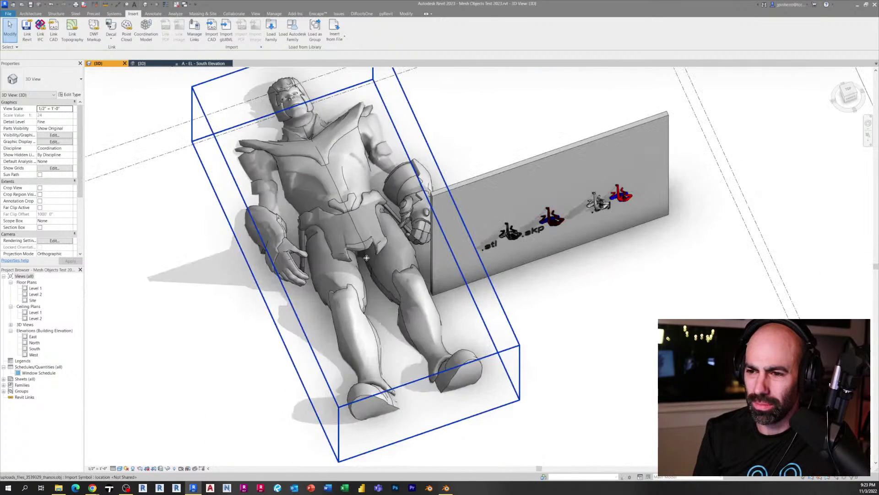
Step: Try to move the linked Thanos model away from the wall, and undo the move
left_click(338, 250)
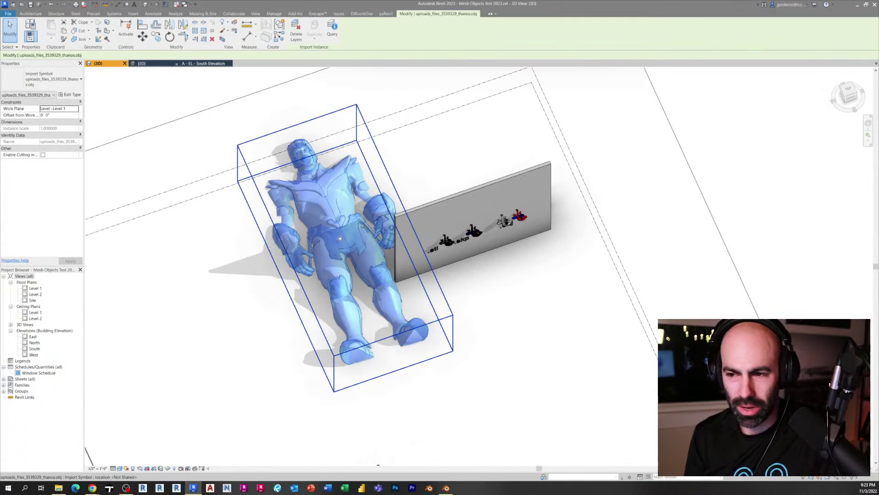
left_click_drag(353, 236, 287, 288)
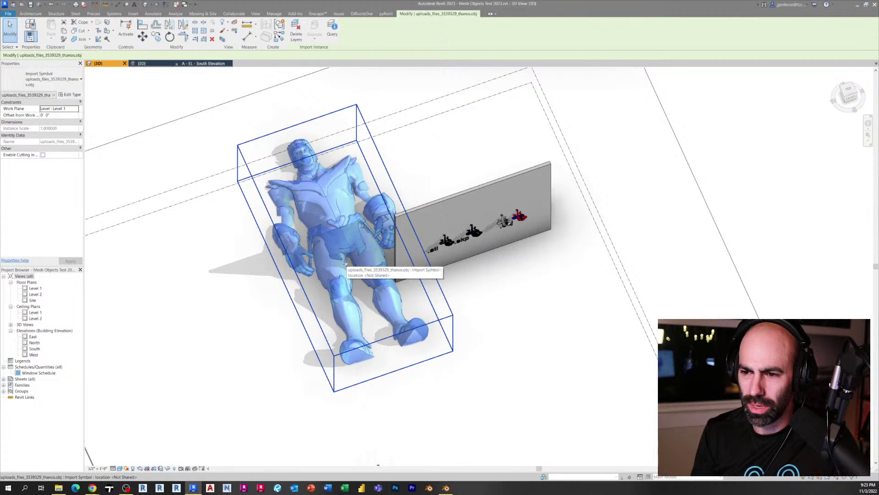
left_click_drag(341, 264, 281, 265)
middle_click_drag(282, 265, 355, 300, "shift")
key("Escape")
left_click(347, 279)
left_click(303, 311)
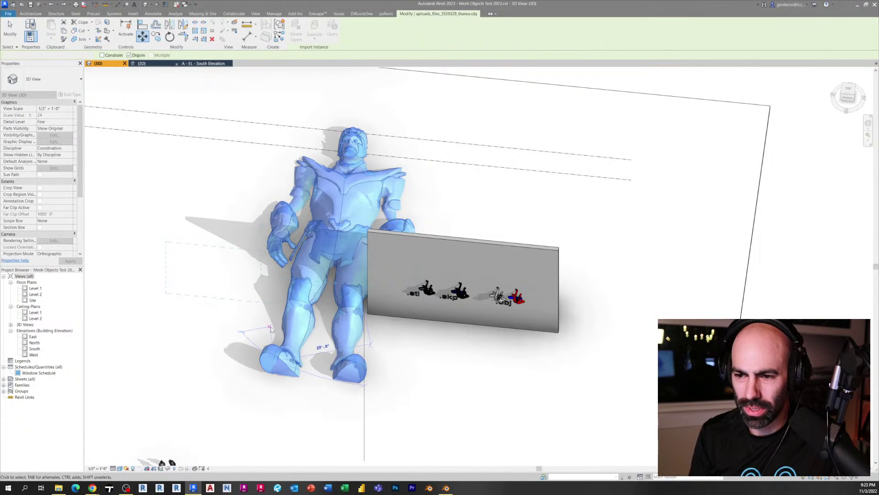
left_click(276, 329)
key("ctrl+z")
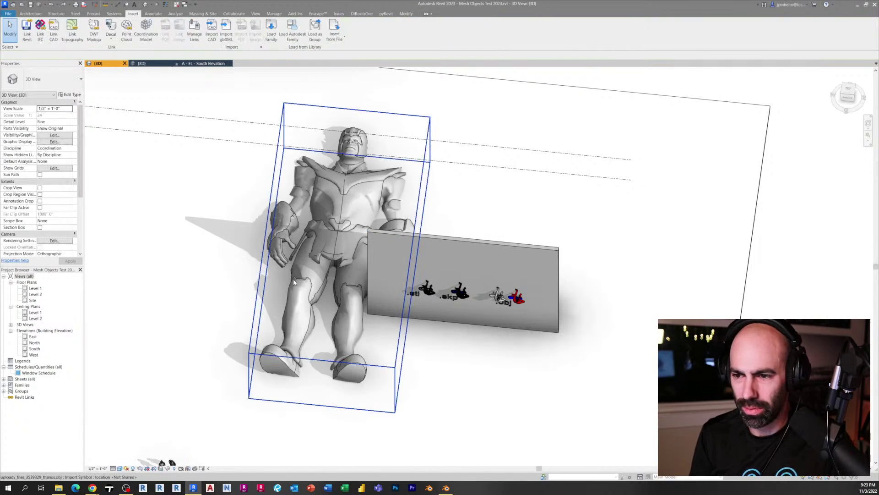
Step: Inspect the meter-scale Thanos mesh up close, checking the surface and edges of the face and the whole body
left_click(273, 310)
middle_click_drag(273, 310, 274, 192, "shift")
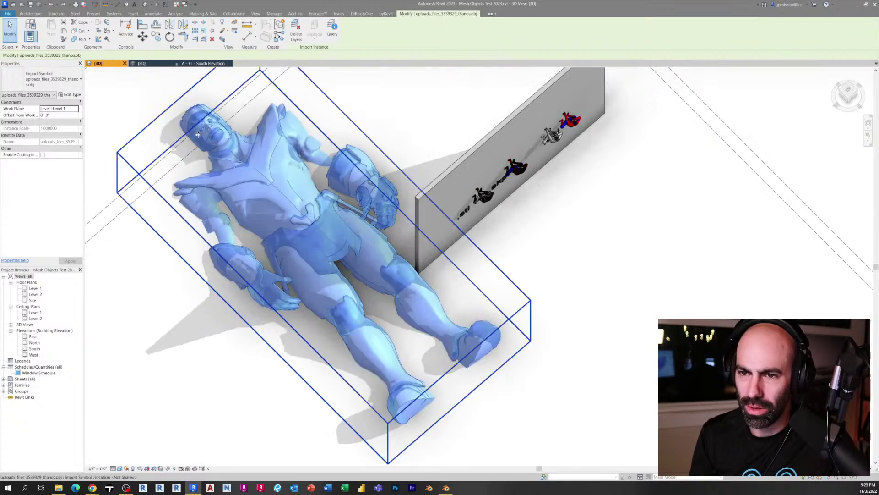
key("Escape")
scroll(207, 144, "up", 5)
scroll(316, 208, "up", 2)
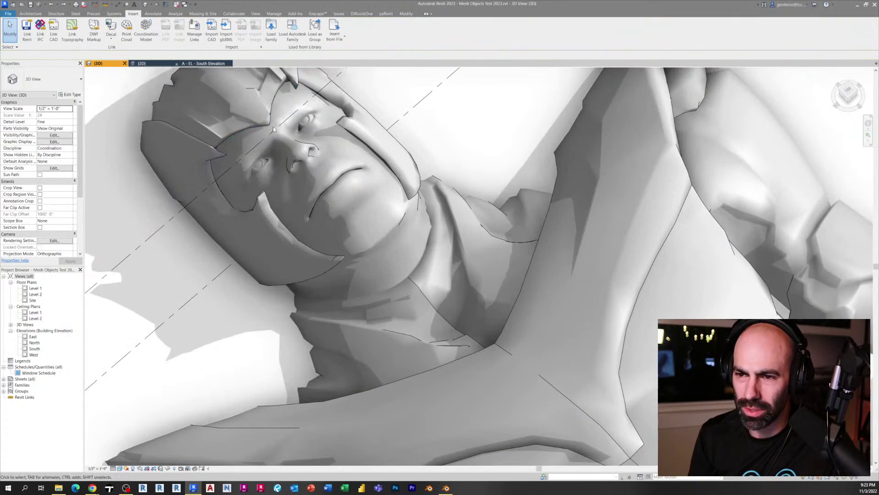
scroll(311, 169, "up", 5)
scroll(330, 234, "down", 8)
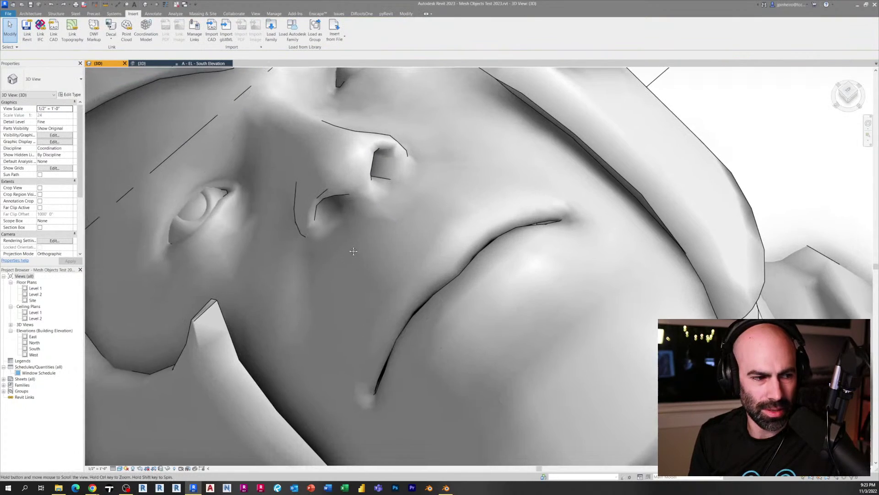
scroll(337, 197, "down", 3)
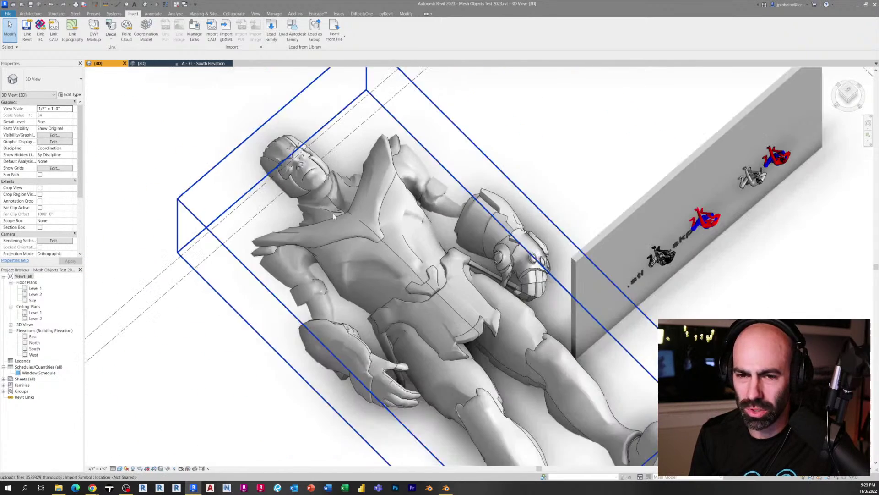
middle_click_drag(338, 222, 242, 155)
Step: Set the scale factor in the Thanos link's type properties to 0.5
left_click(256, 173)
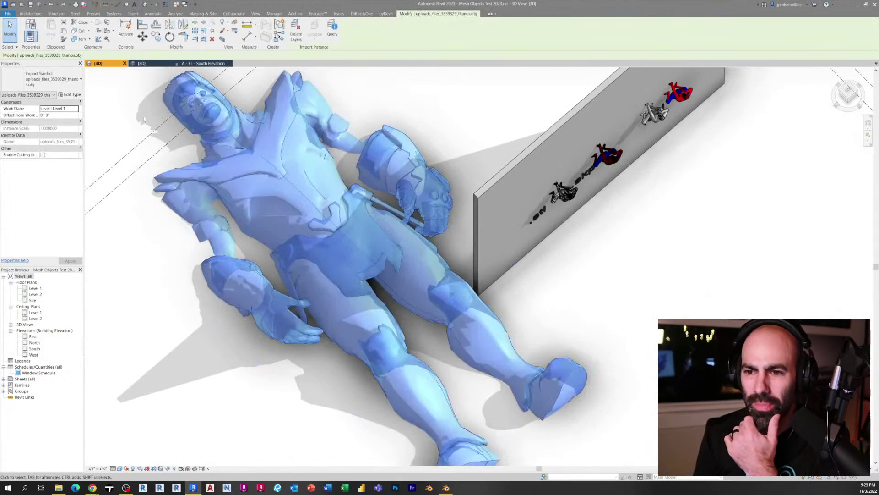
left_click(68, 94)
left_click(191, 151)
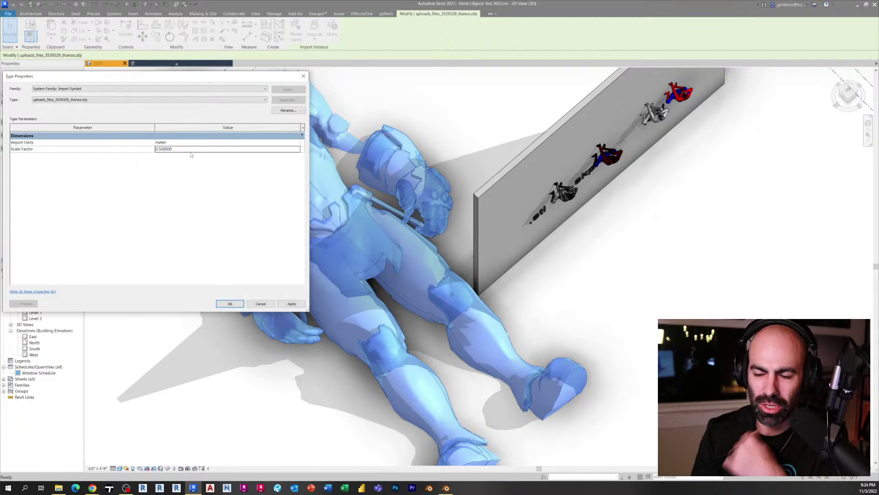
left_click(230, 304)
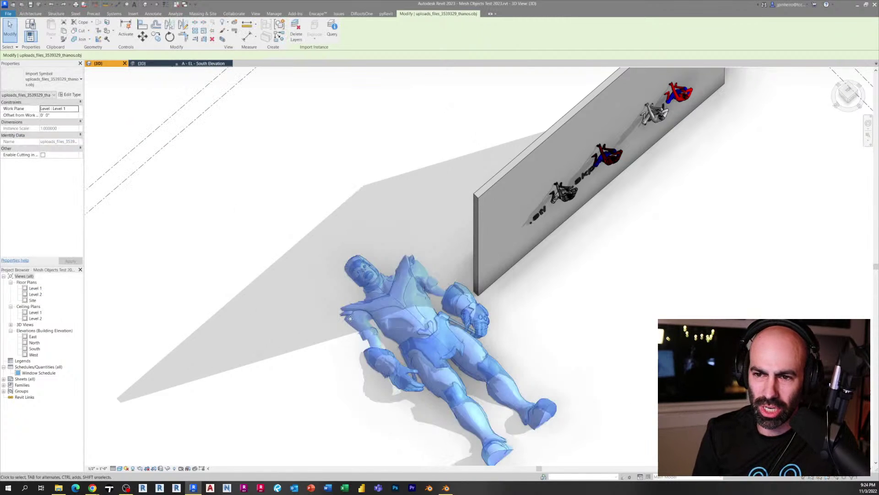
Step: Change the Thanos link's type properties to import units feet with a scale factor of 1
middle_click_drag(156, 193, 86, 105)
left_click(69, 94)
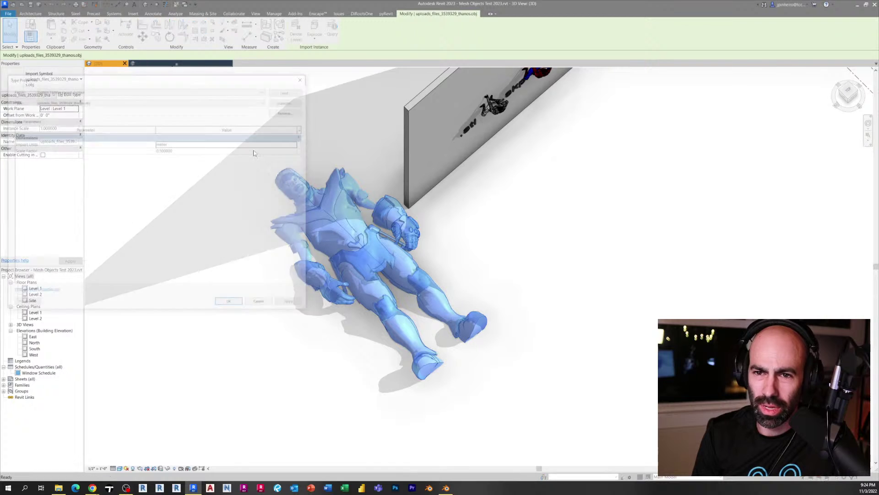
left_click(264, 147)
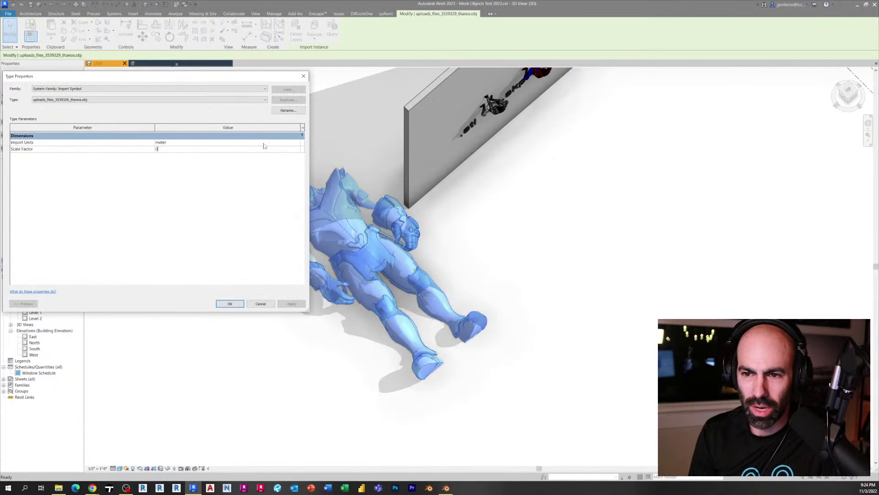
left_click(265, 143)
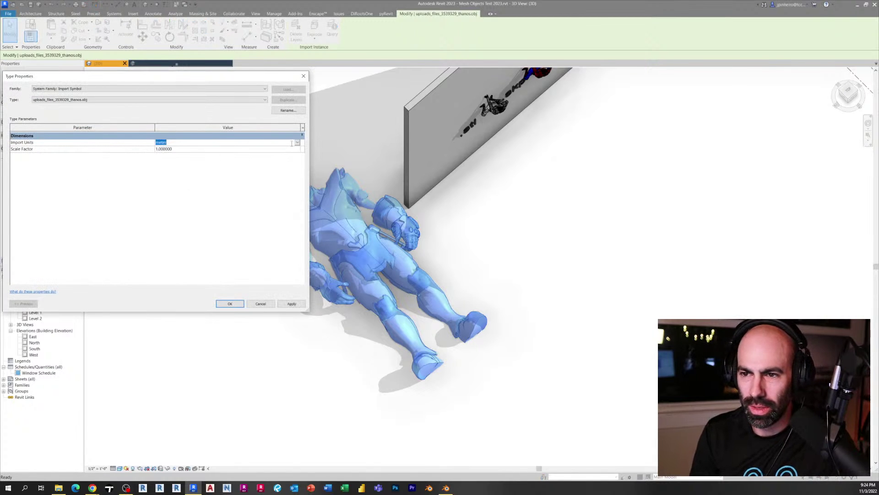
left_click(274, 143)
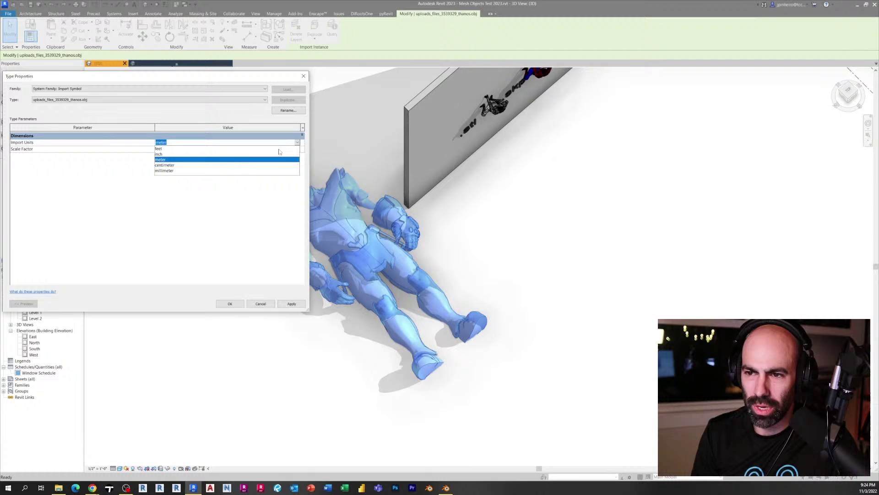
left_click(182, 154)
left_click(297, 143)
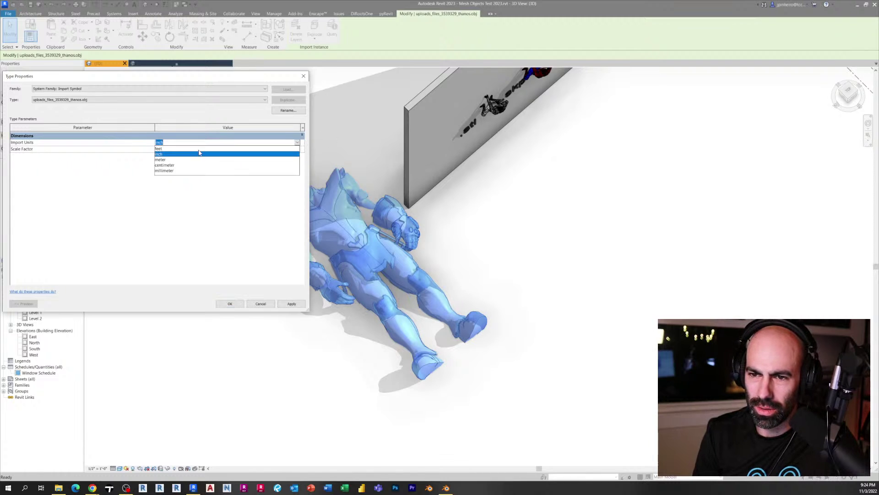
left_click(189, 147)
left_click(188, 148)
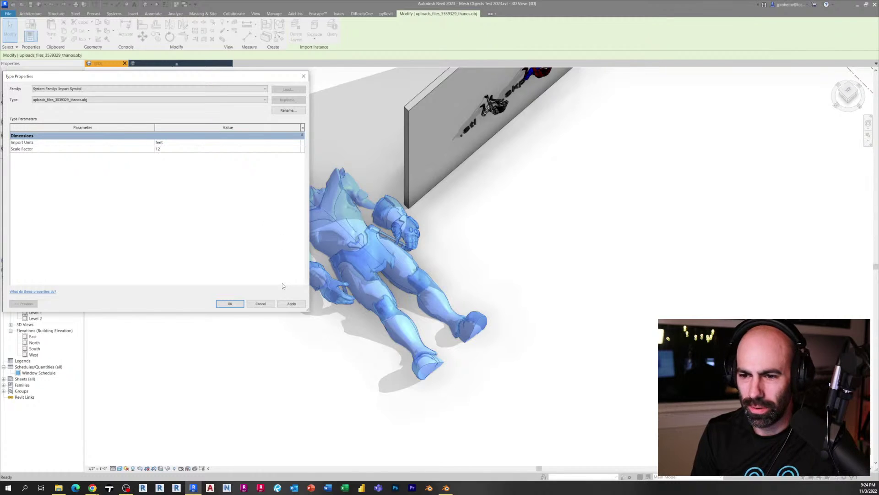
left_click(292, 303)
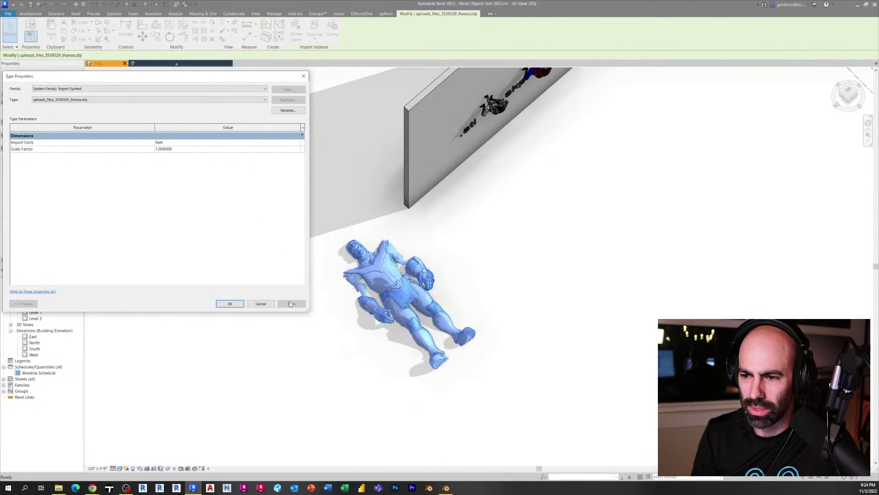
left_click(227, 303)
Step: Examine the resized Thanos mesh up close, including the gauntlet, armor and edge lines
scroll(399, 285, "down", 2)
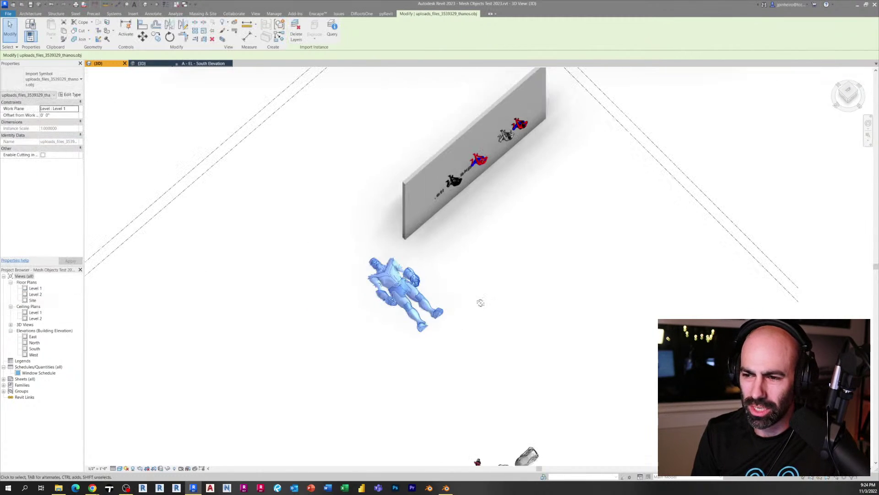
middle_click_drag(481, 302, 307, 343, "shift")
scroll(457, 305, "up", 3)
scroll(296, 344, "up", 2)
scroll(355, 270, "up", 3)
key("Escape")
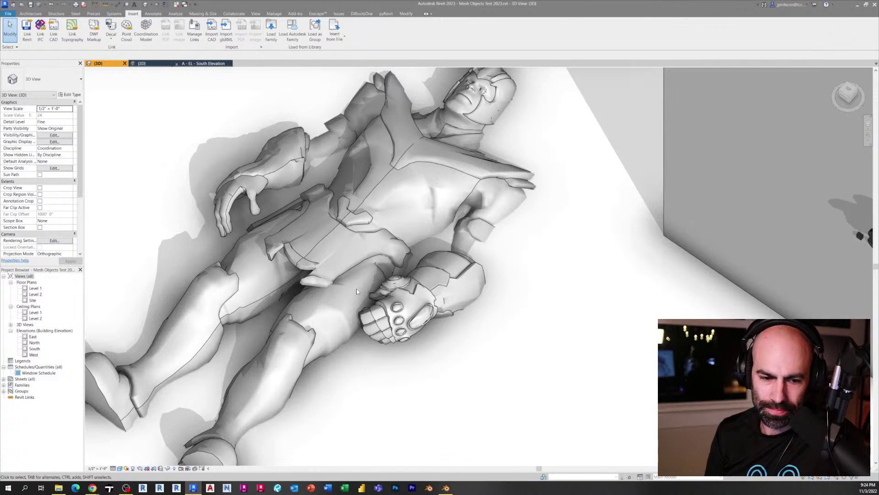
scroll(357, 291, "down", 2)
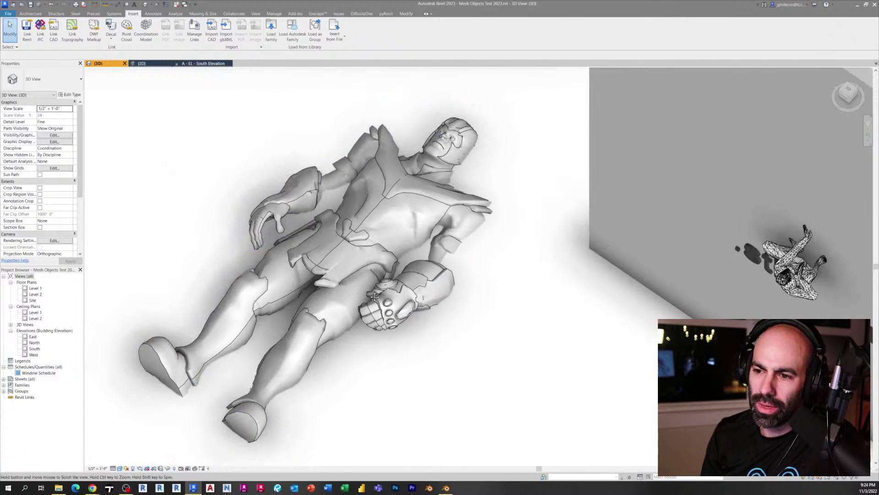
scroll(281, 261, "up", 1)
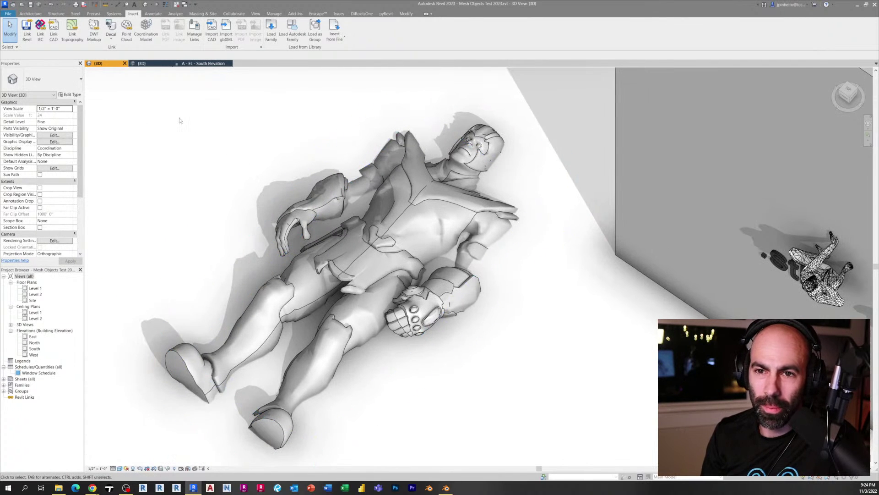
scroll(218, 146, "down", 2)
scroll(380, 152, "up", 1)
Step: Frame Thanos together with the wall-mounted Spider-Man figures and switch the 3D view's visual style to Realistic
middle_click_drag(664, 275, 266, 147)
scroll(545, 325, "up", 2)
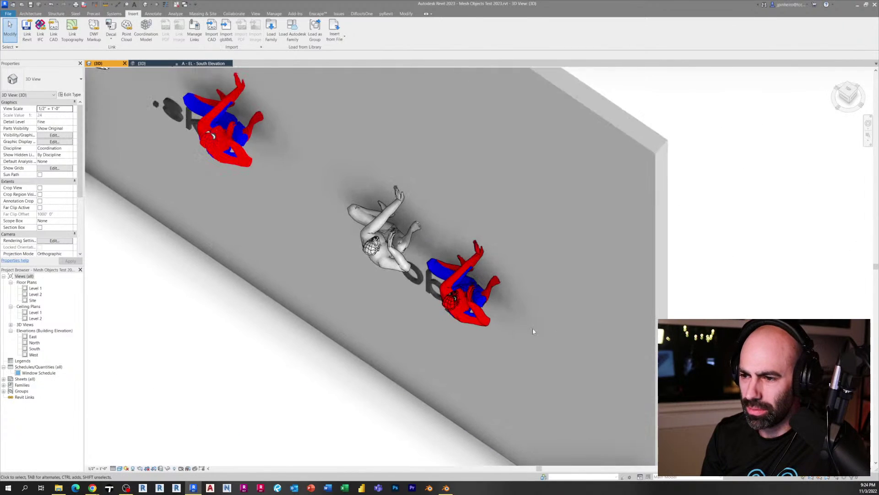
scroll(494, 310, "up", 2)
scroll(488, 310, "down", 5)
middle_click_drag(446, 308, 645, 313)
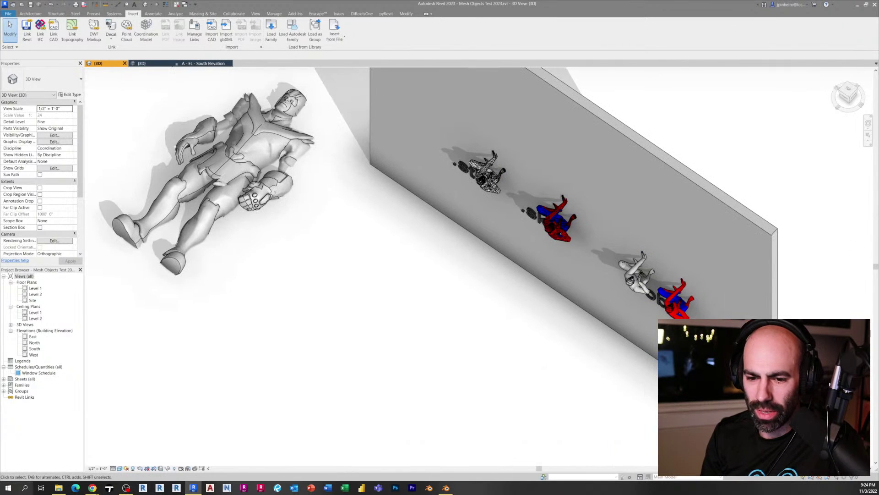
left_click(120, 468)
left_click(129, 462)
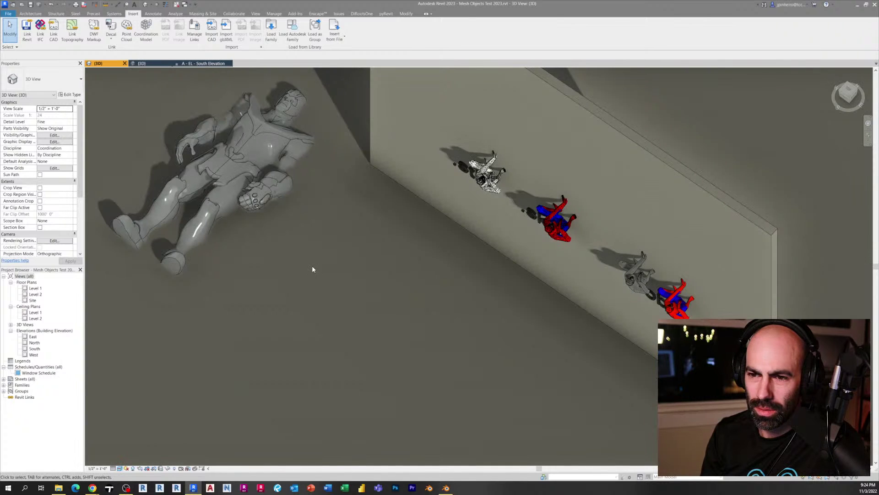
Step: Switch the 3D view's visual style to Shaded with the Thanos mesh framed up close
middle_click_drag(312, 266, 385, 258)
scroll(394, 209, "up", 4)
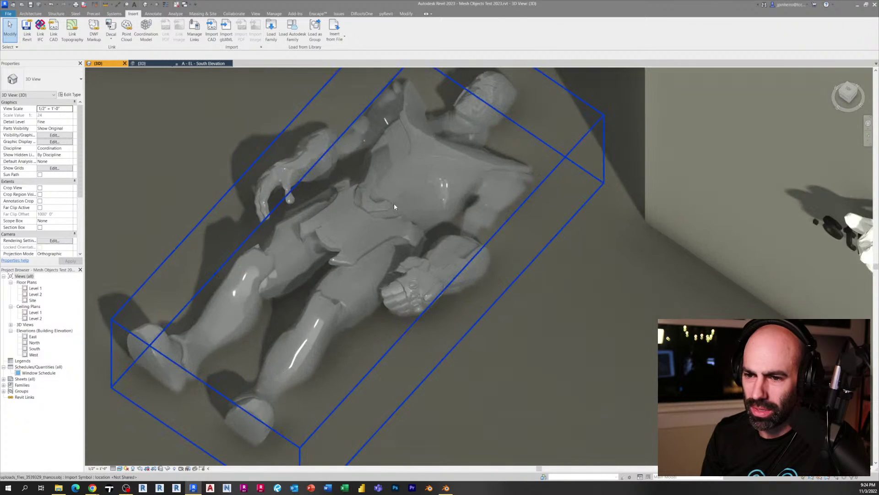
left_click(120, 468)
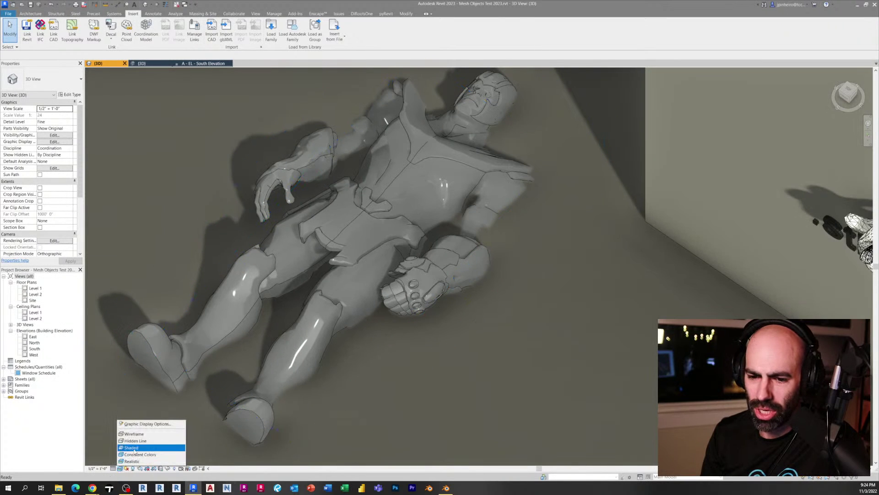
left_click(135, 452)
scroll(320, 317, "down", 2)
scroll(344, 285, "up", 2)
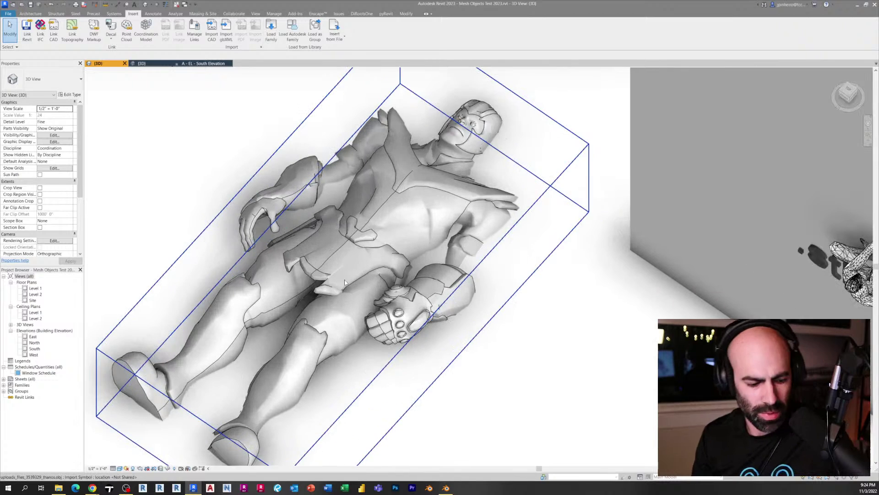
Step: Open the project's material browser and filter the materials to the OBJ class
left_click(274, 13)
left_click(30, 32)
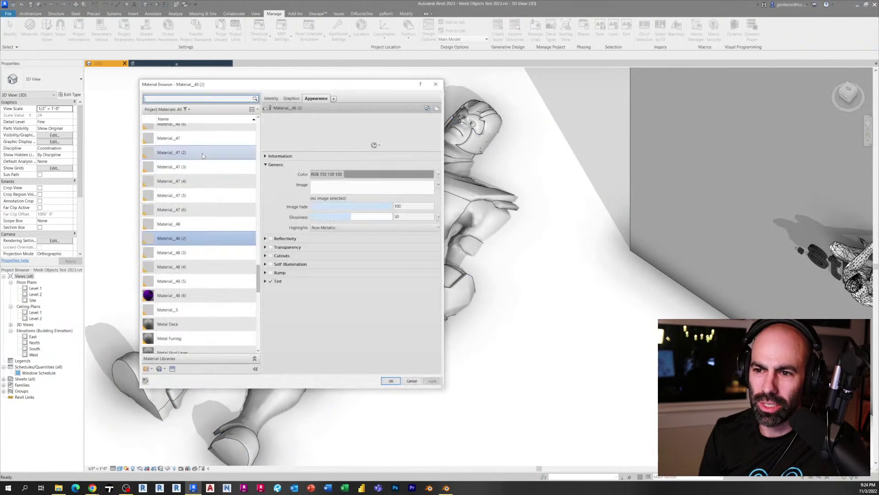
left_click_drag(244, 89, 138, 48)
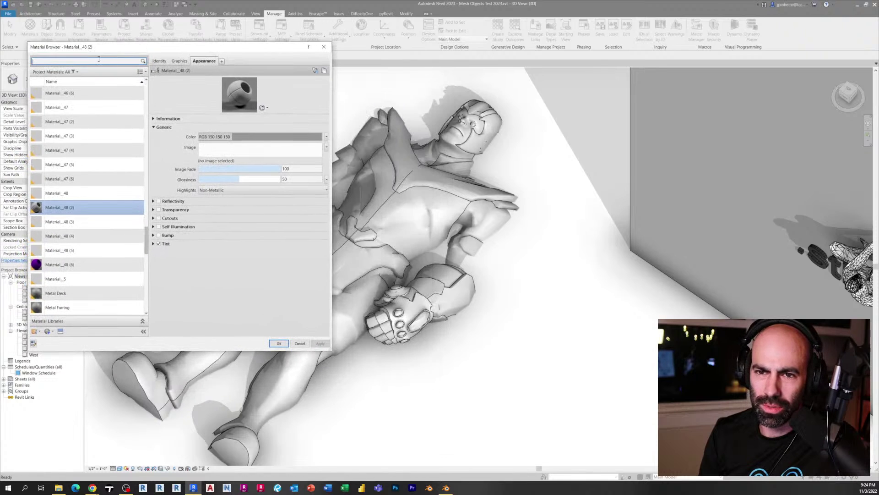
left_click(76, 72)
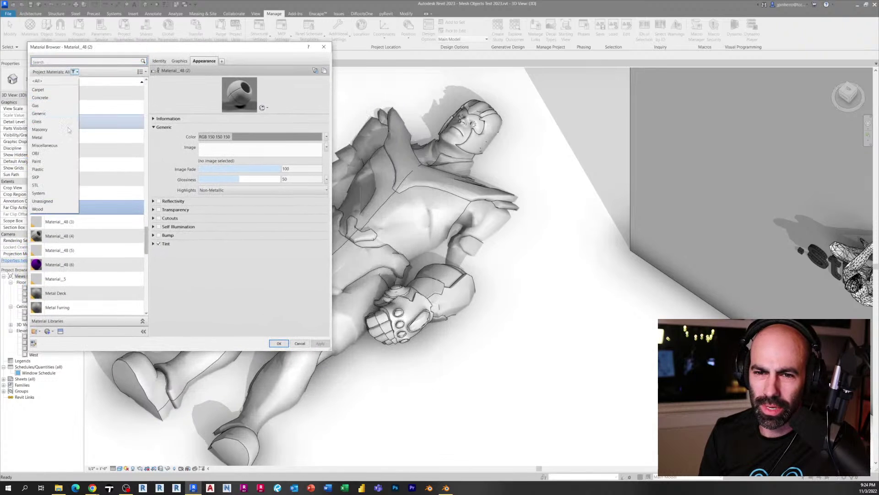
left_click(43, 154)
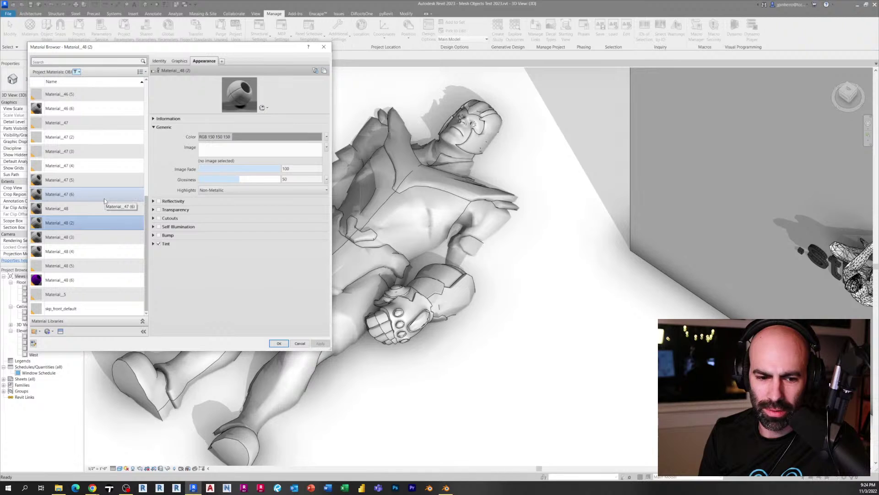
Step: Look through the filtered OBJ materials to find one that may belong to the Thanos mesh
scroll(105, 201, "up", 5)
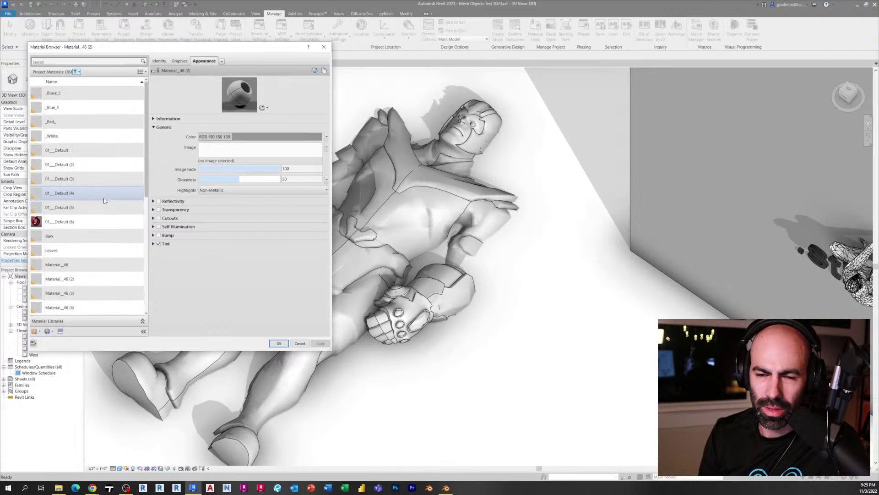
scroll(104, 200, "down", 5)
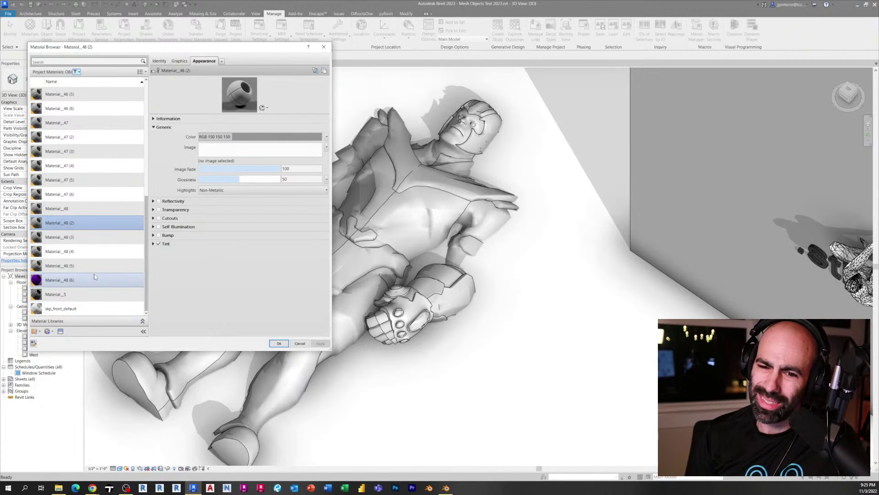
scroll(92, 273, "up", 5)
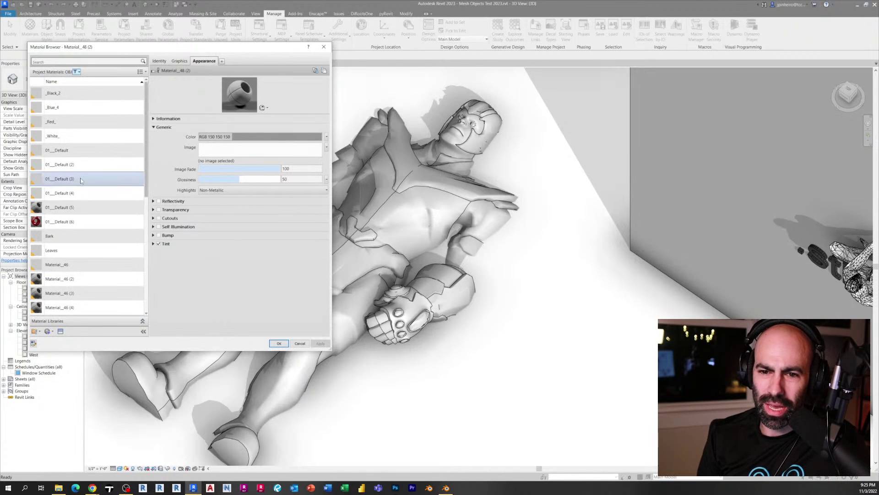
scroll(95, 193, "down", 5)
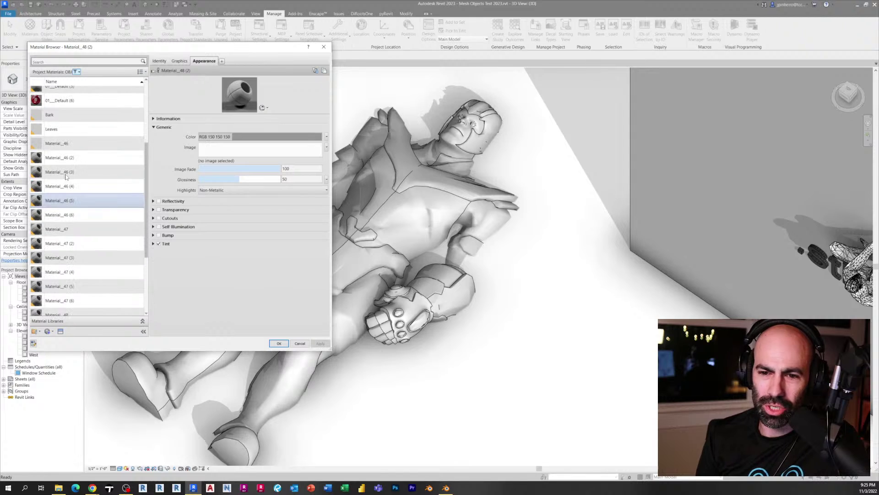
scroll(82, 257, "up", 5)
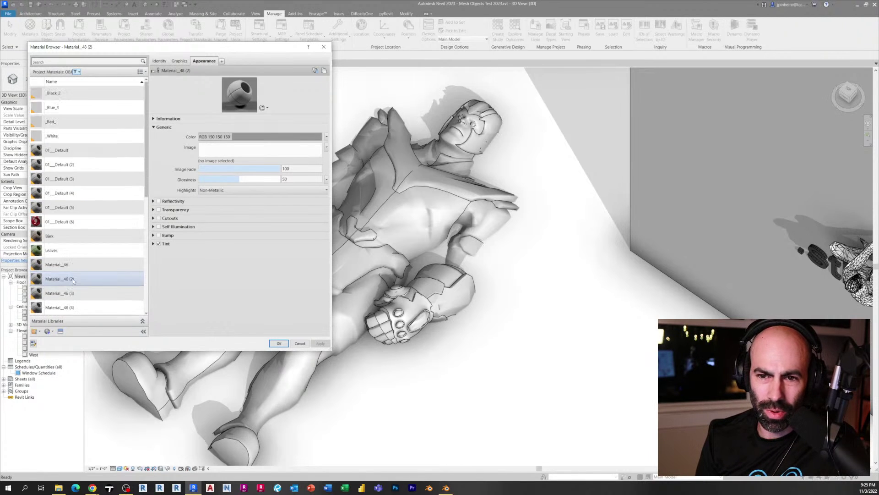
scroll(109, 247, "down", 2)
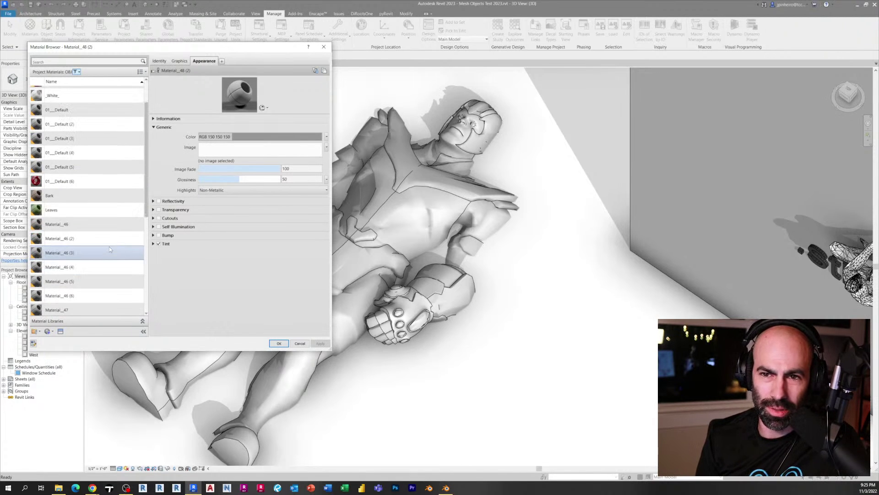
scroll(110, 249, "down", 4)
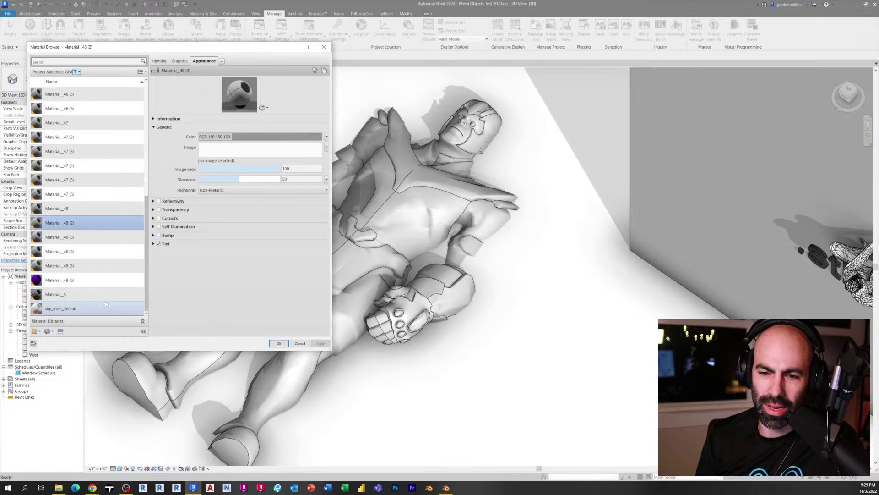
Step: Set the shading color of Material__47 (6) to RGB 209-090-094 and apply the material changes
left_click(82, 196)
left_click(180, 61)
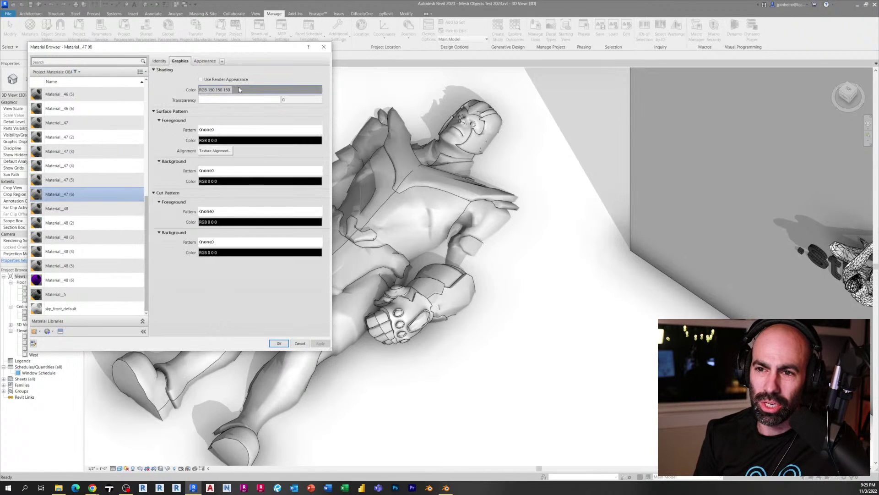
left_click(260, 90)
left_click(245, 173)
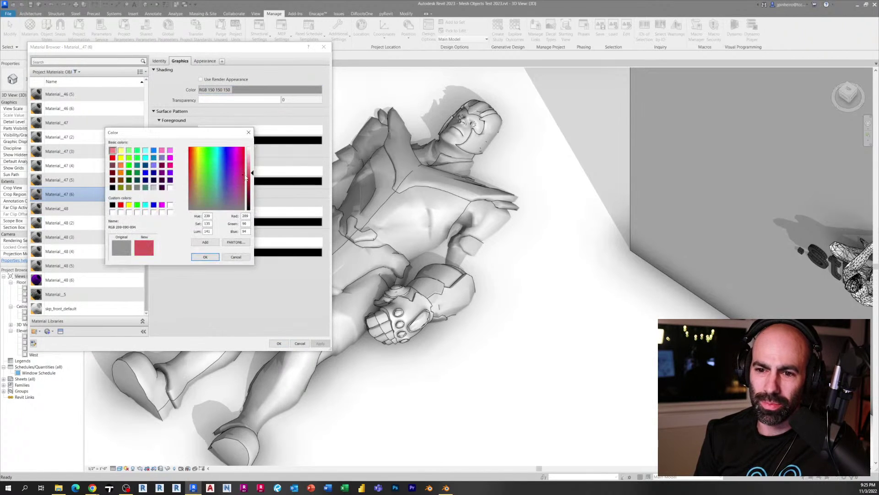
left_click(205, 257)
left_click(279, 343)
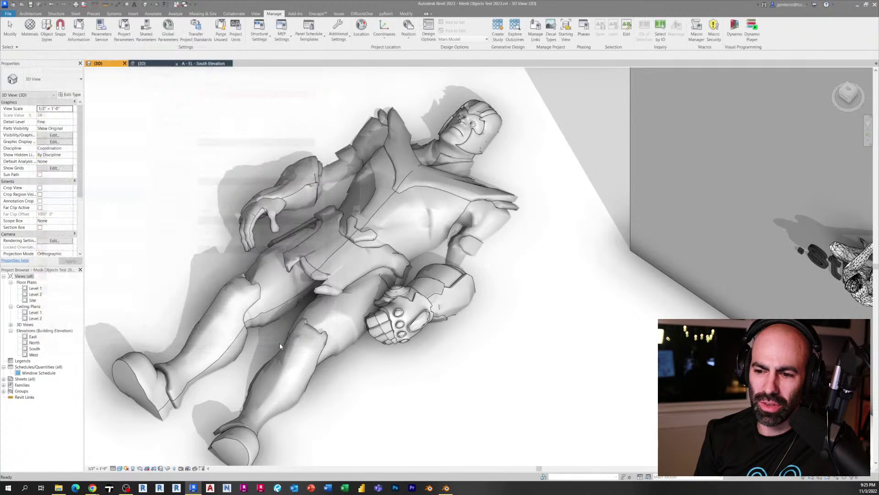
Step: Examine the SKP and OBJ people and rocks for the recolored material and return to the Thanos mesh
scroll(327, 243, "down", 5)
scroll(327, 242, "down", 1)
middle_click_drag(327, 243, 526, 132)
middle_click_drag(209, 273, 304, 291)
scroll(304, 291, "up", 3)
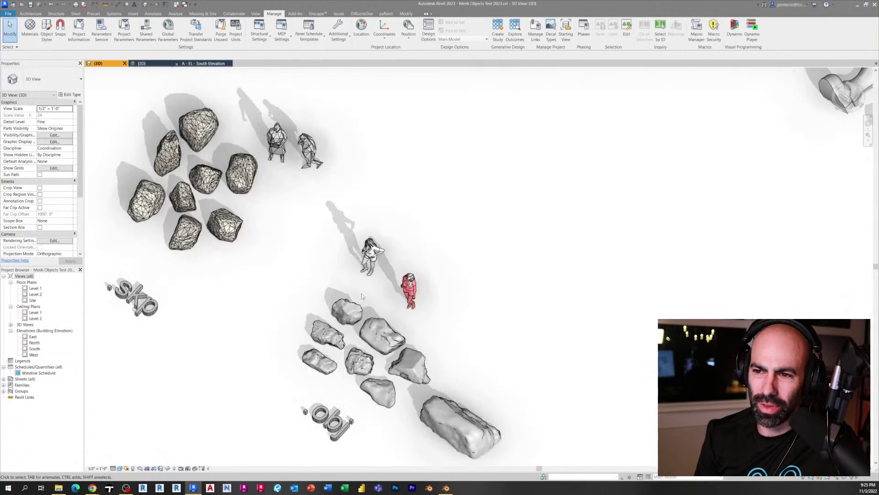
scroll(428, 293, "up", 4)
scroll(370, 272, "down", 6)
middle_click_drag(458, 206, 268, 233)
scroll(268, 233, "up", 5)
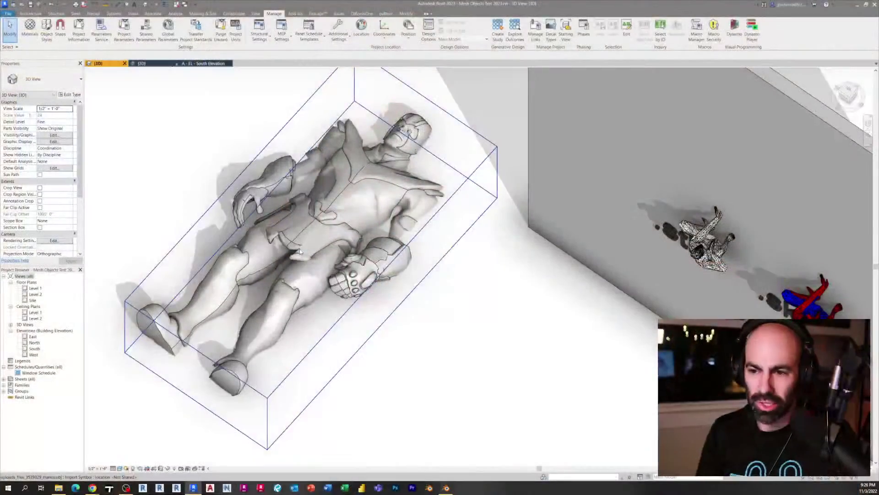
Step: Delete the linked Thanos mesh from the 3D view
left_click(300, 252)
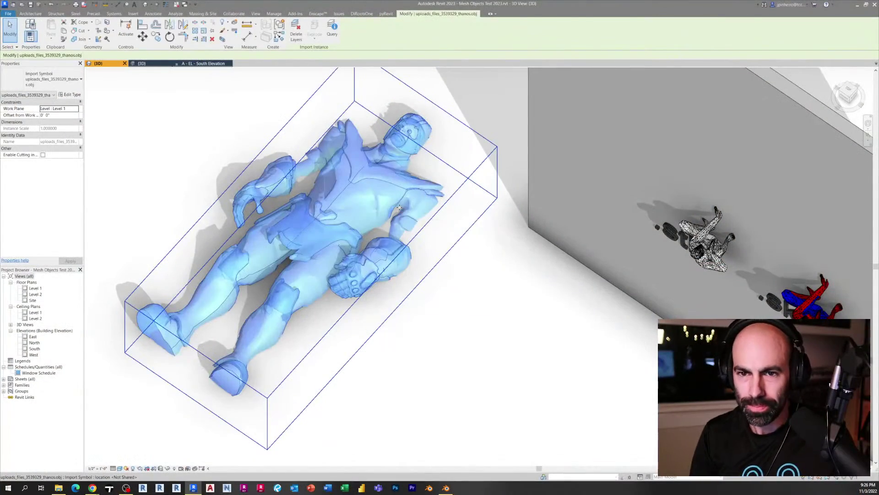
key("Escape")
left_click(396, 210)
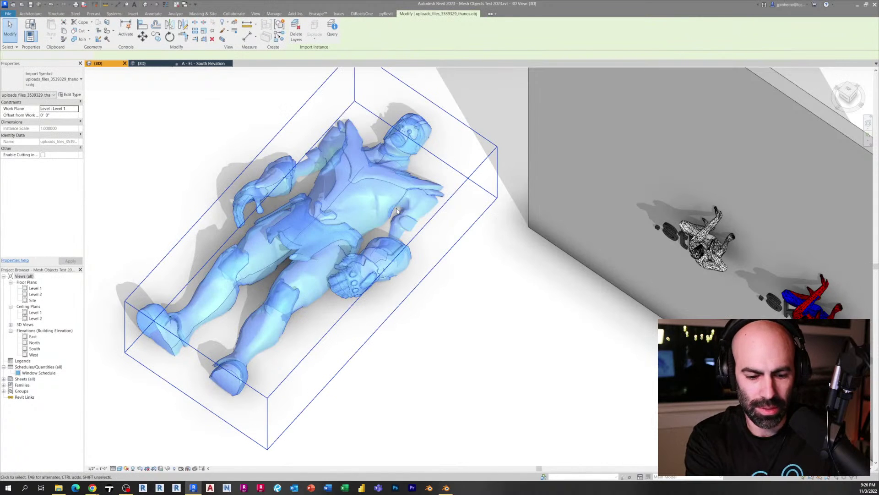
key("Delete")
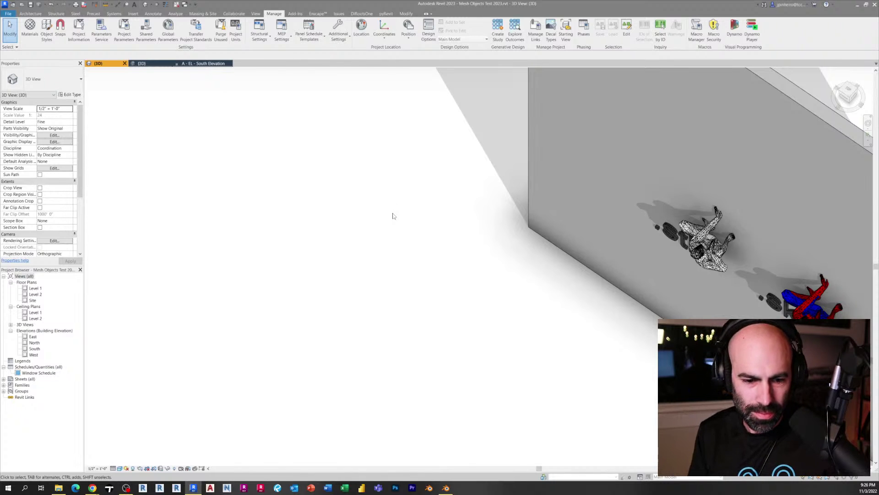
middle_click_drag(393, 216, 411, 241, "shift")
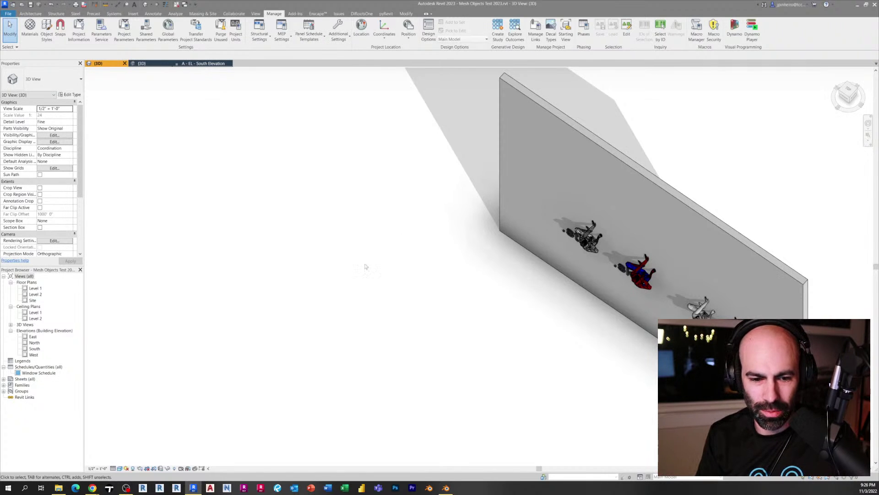
middle_click_drag(365, 265, 379, 238)
scroll(298, 302, "down", 2)
middle_click_drag(298, 302, 350, 322)
Step: Switch to Blender and import uploads_files_3539329_thanos - Copy.obj from the Desktop with -Z Forward and Y Up
left_click(451, 490)
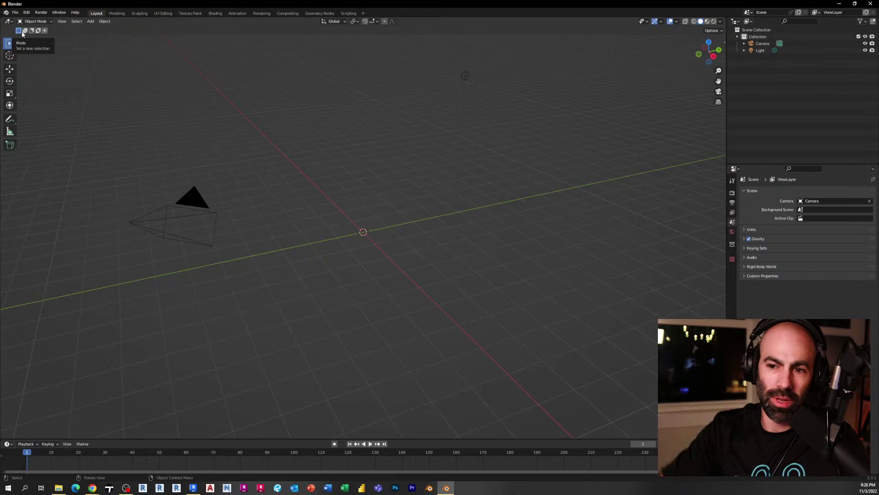
middle_click_drag(142, 120, 284, 218)
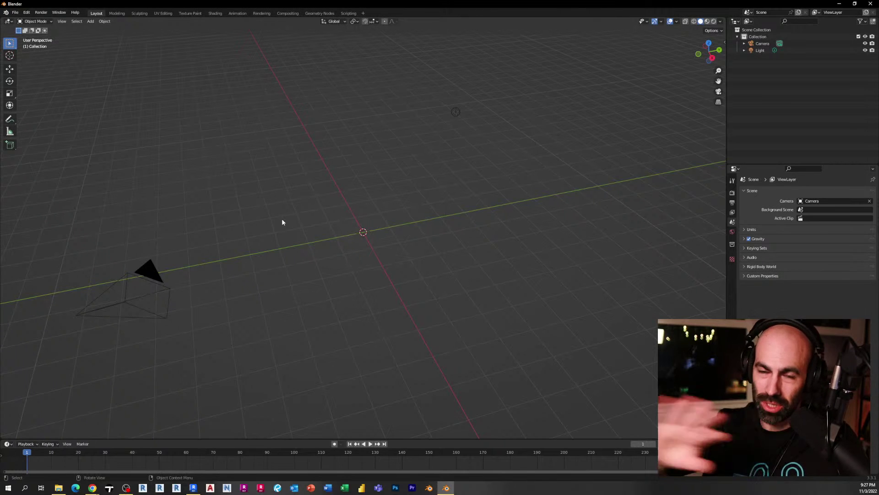
left_click(16, 13)
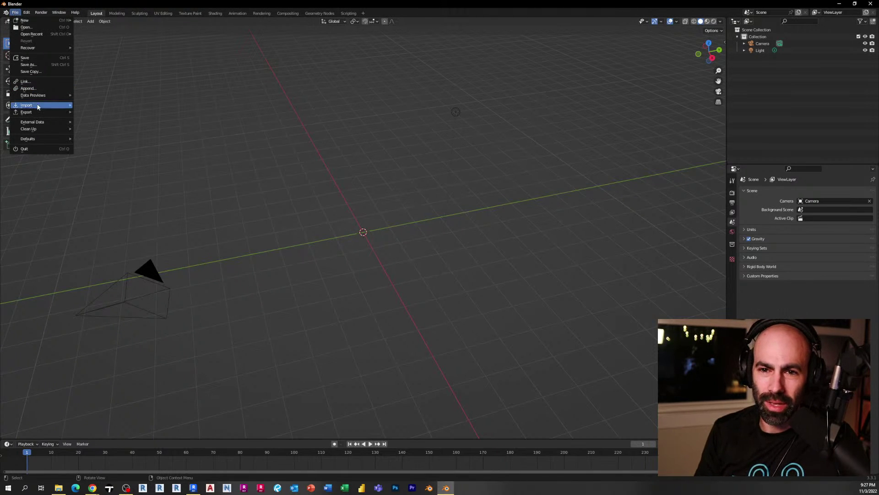
mouse_move(37, 105)
left_click(120, 188)
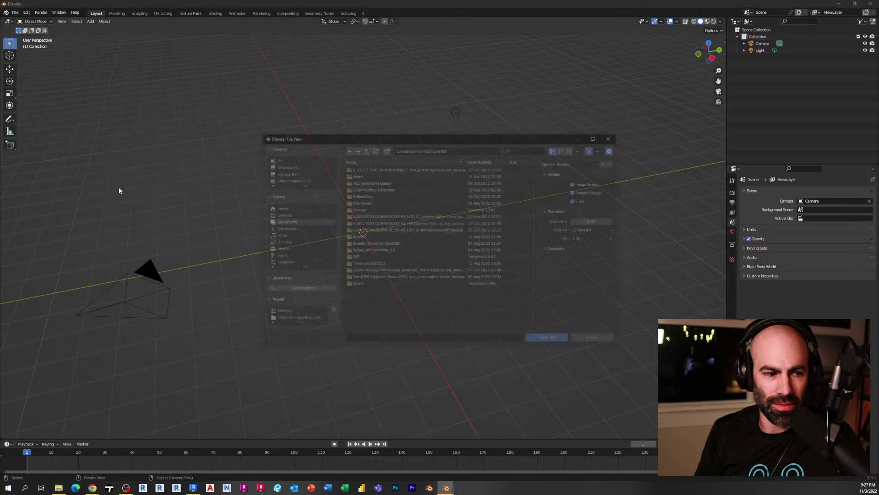
left_click_drag(356, 139, 233, 103)
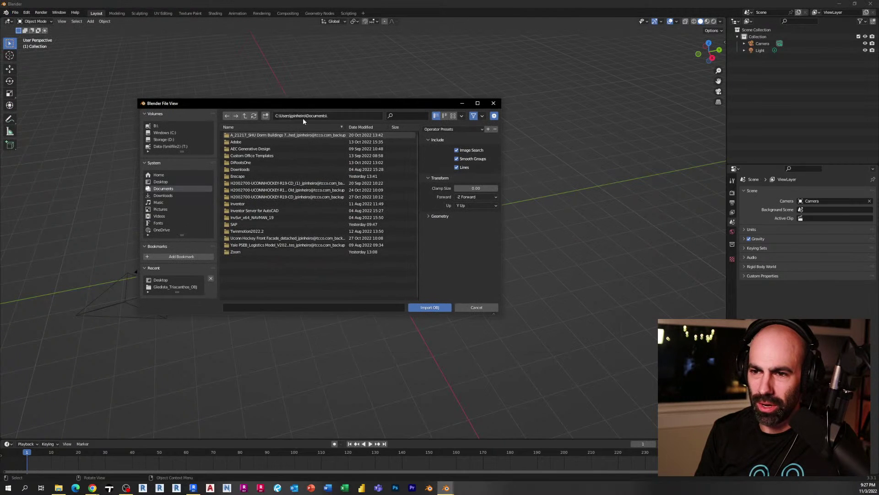
left_click(161, 181)
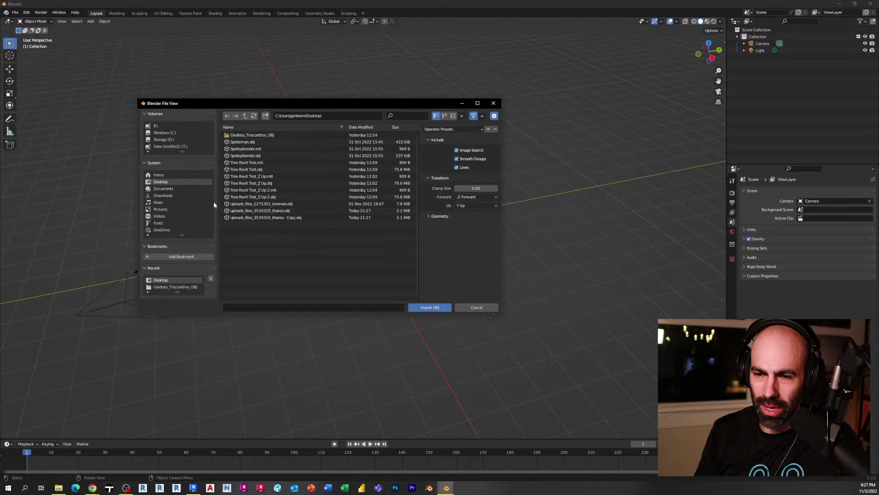
left_click(273, 217)
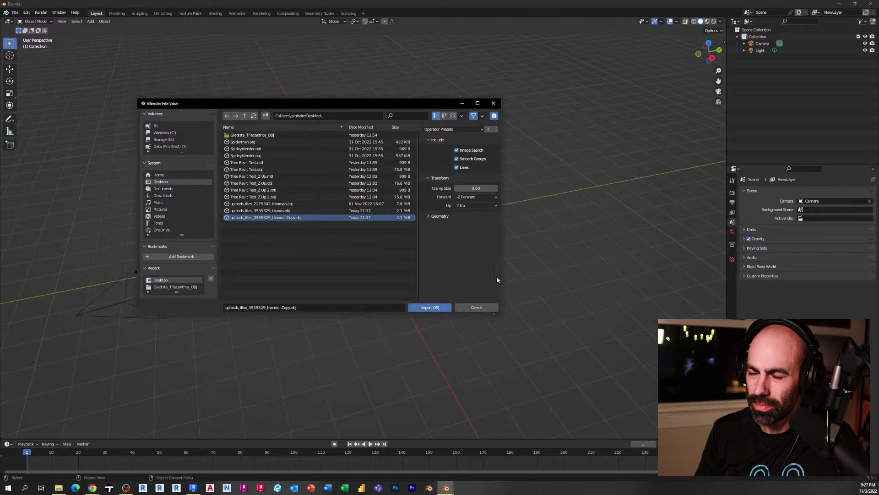
left_click(422, 309)
Step: Examine the imported Thanos model from the front, deselect it, and review its separate parts in the scene collection
scroll(416, 306, "down", 6)
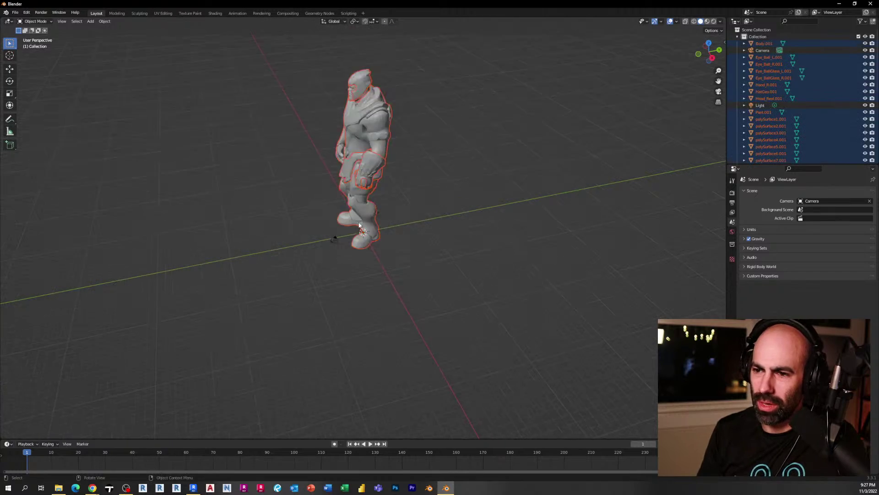
scroll(359, 225, "up", 4)
middle_click_drag(364, 222, 482, 136)
scroll(394, 195, "down", 4)
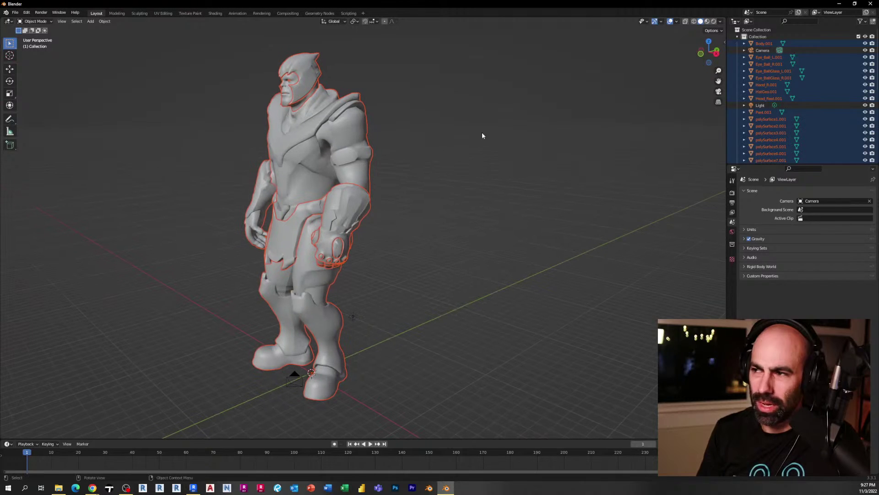
left_click(491, 82)
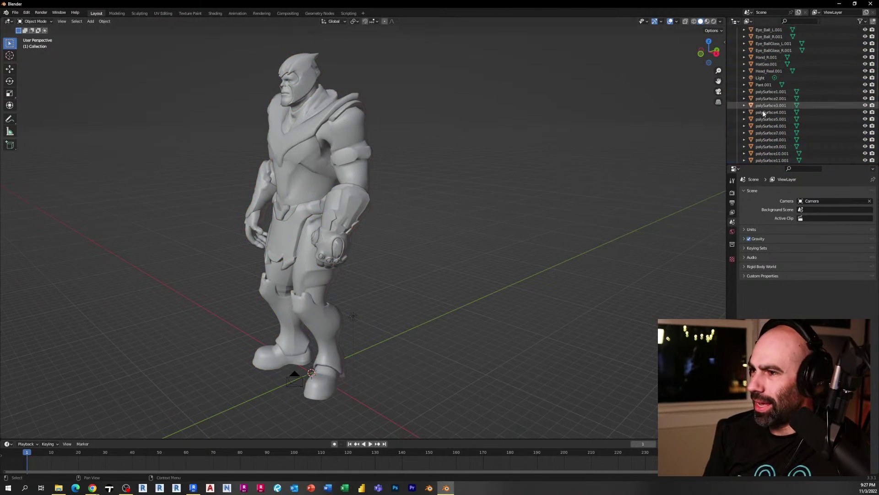
scroll(773, 92, "down", 4)
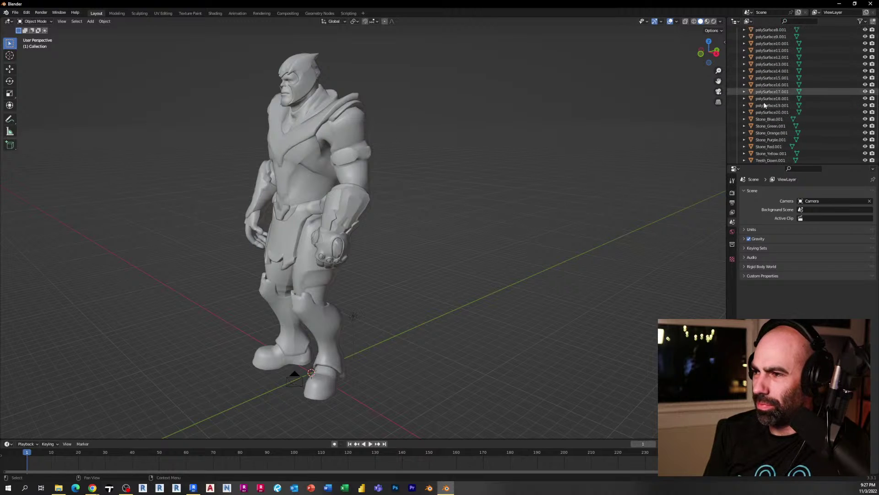
scroll(764, 109, "up", 5)
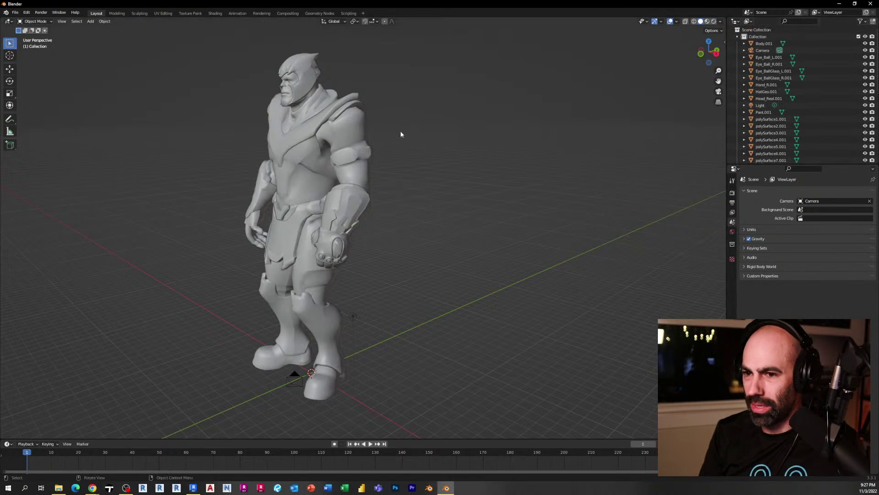
Step: Preview the Thanos model in Material Preview and Rendered shading, and return the viewport to Solid shading
middle_click_drag(380, 184, 607, 60)
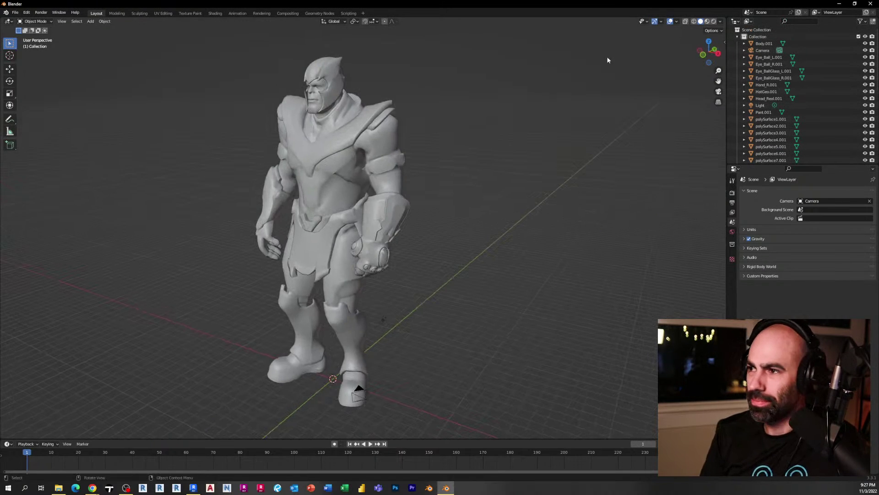
left_click(677, 22)
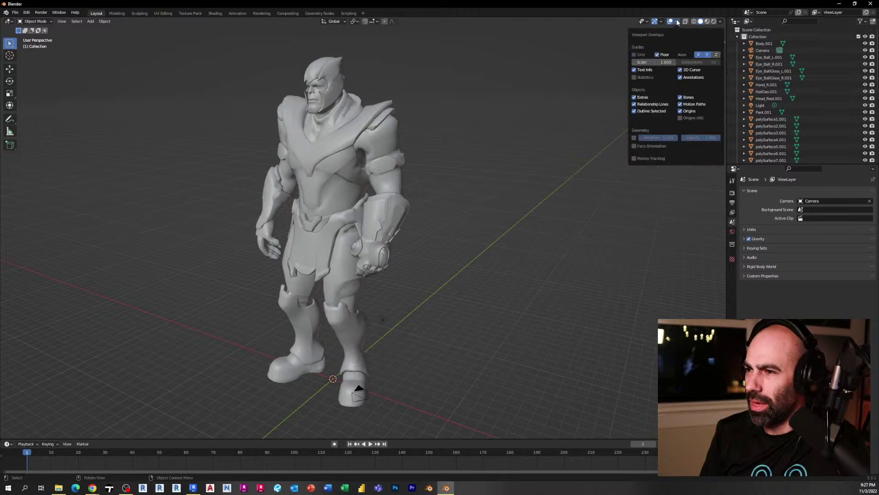
left_click(706, 22)
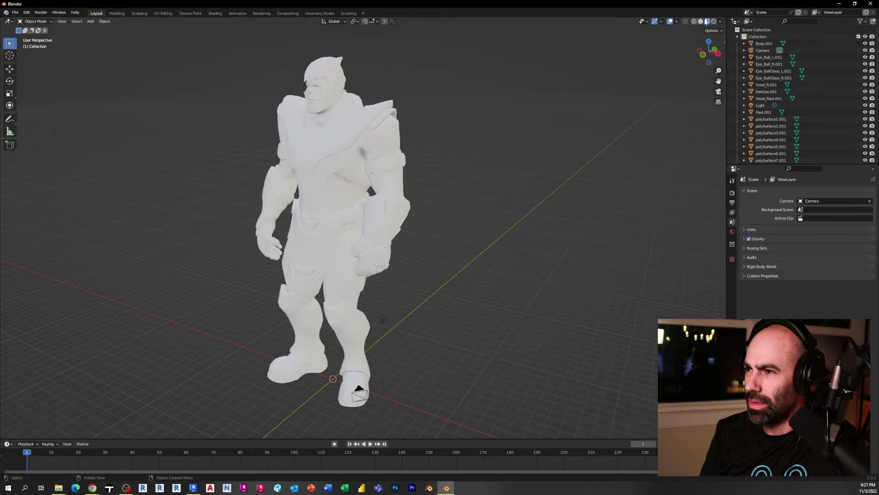
left_click(713, 21)
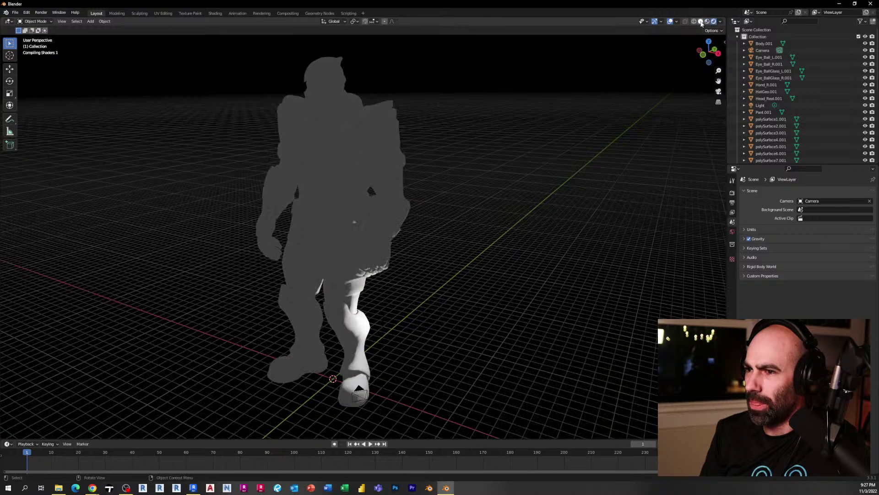
left_click(701, 21)
middle_click_drag(676, 35, 595, 107)
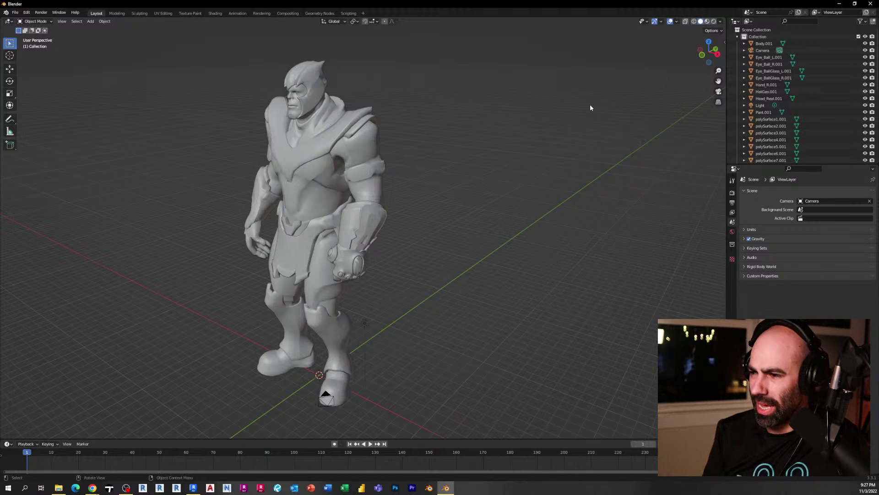
Step: Look through the Thanos parts in the scene collection and check the texture and active tool properties for material settings
scroll(780, 120, "down", 4)
scroll(780, 119, "up", 4)
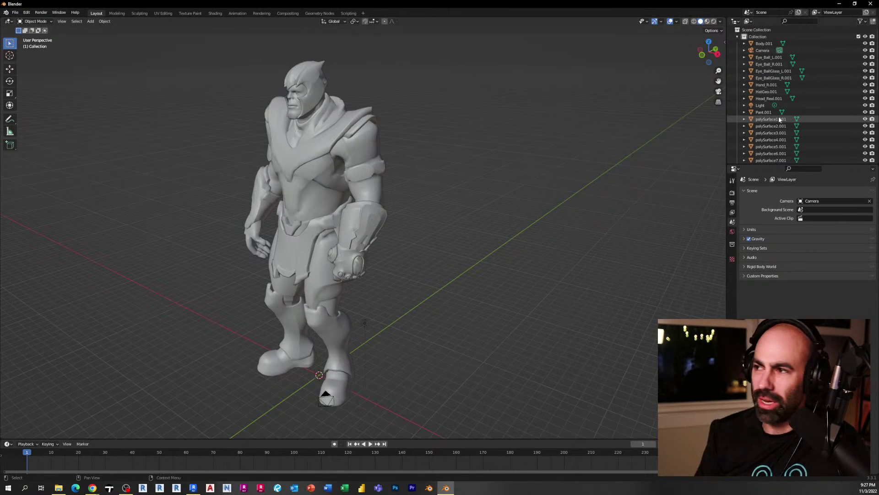
scroll(778, 104, "down", 8)
scroll(778, 105, "down", 2)
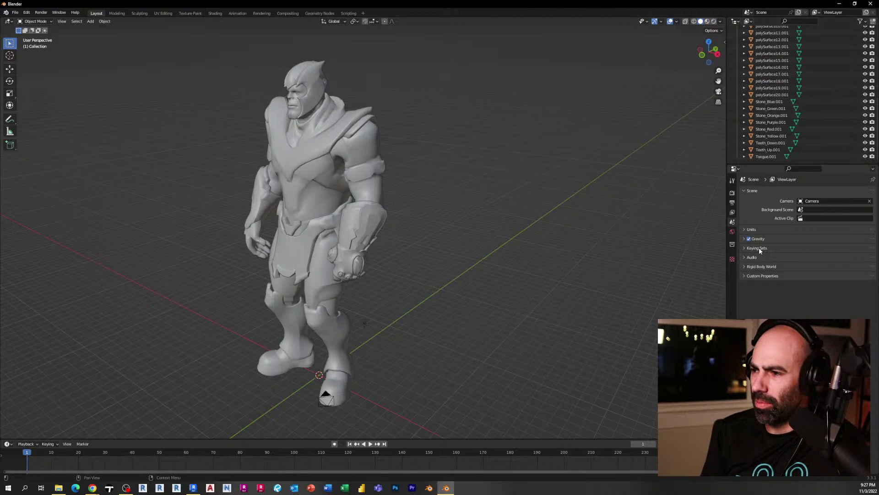
left_click(732, 259)
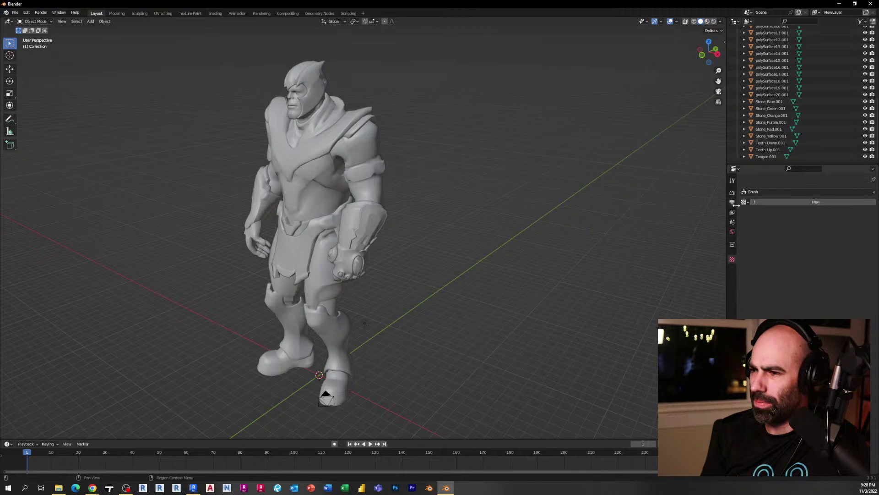
left_click(732, 181)
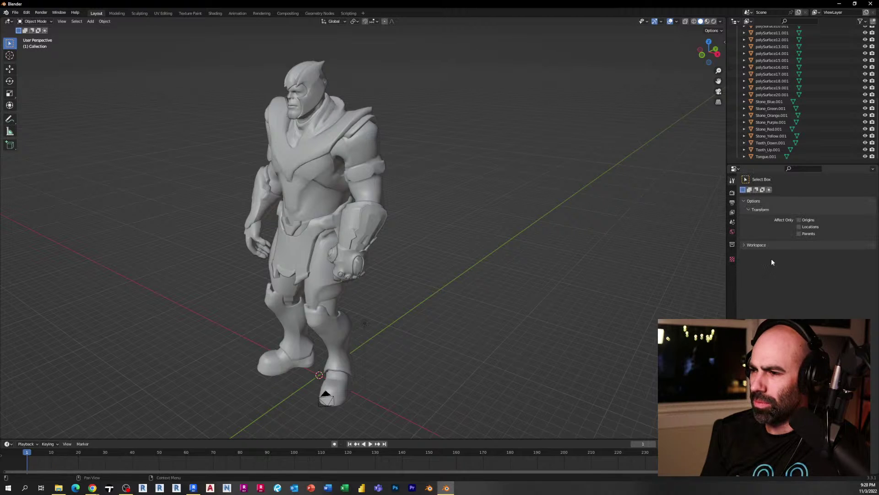
Step: Select Stone_Green.001, locate it on the gauntlet, and show the settings of its Stone material
left_click(752, 109)
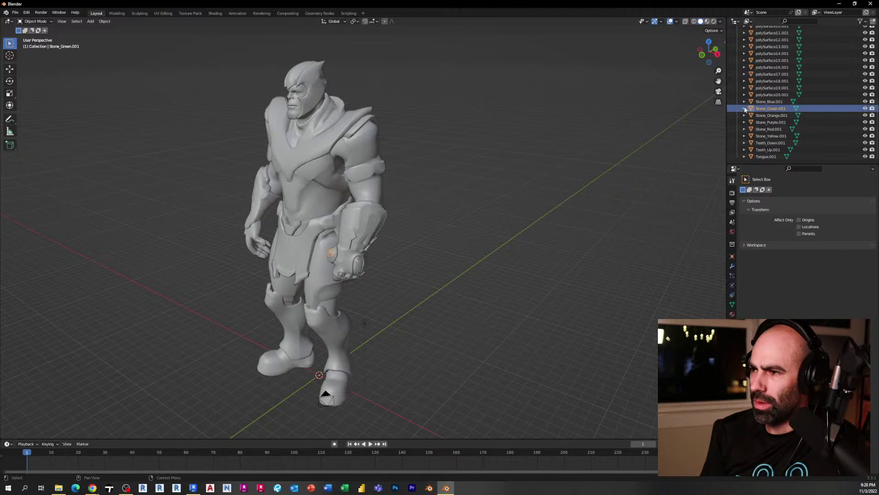
left_click(744, 108)
left_click(761, 115)
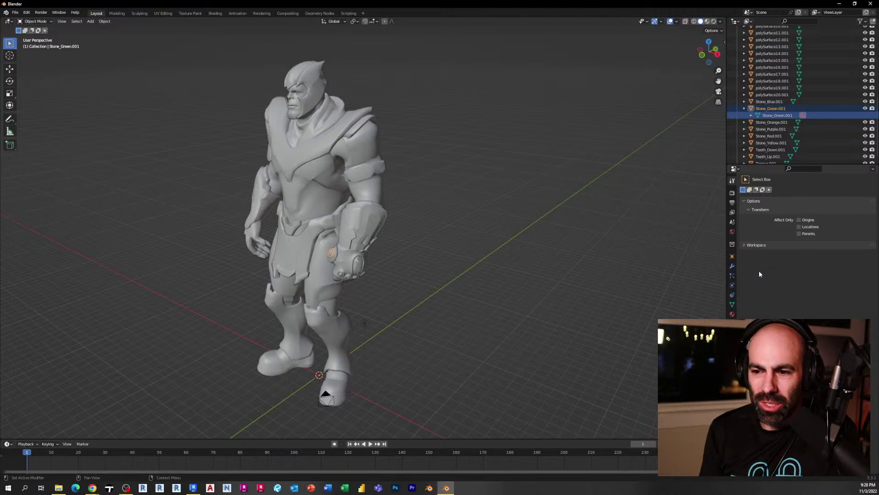
scroll(314, 276, "up", 6)
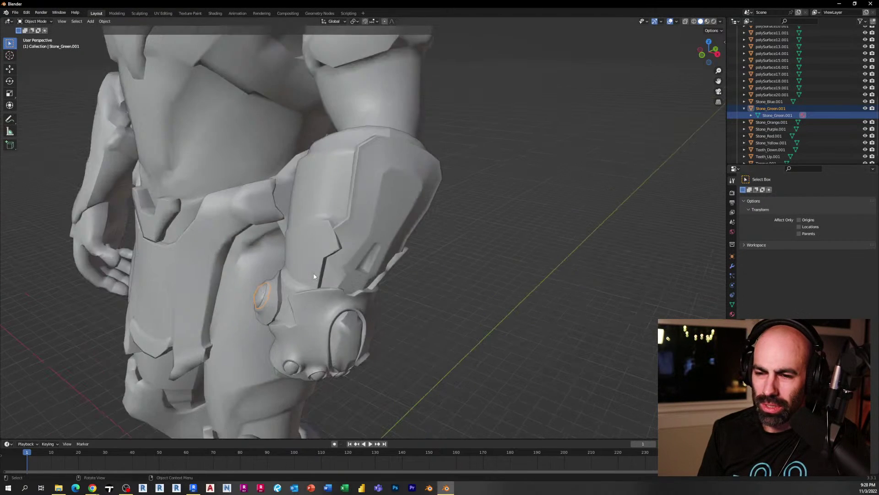
middle_click_drag(314, 276, 340, 271)
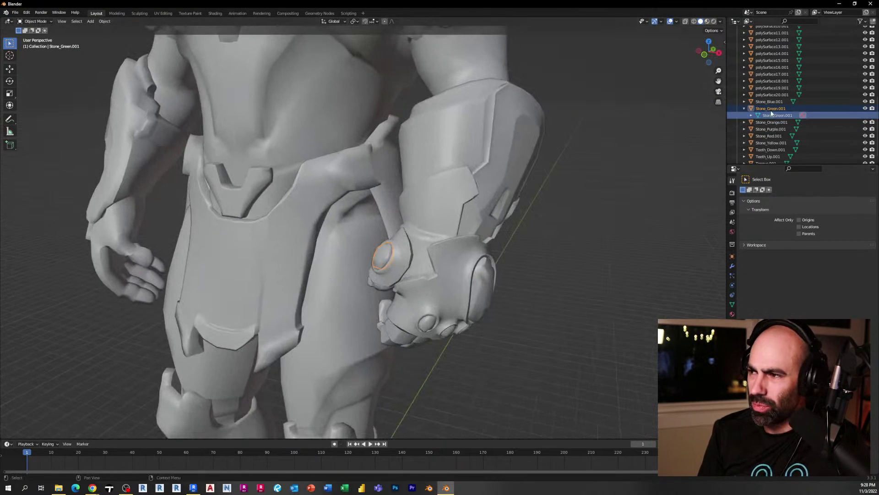
left_click(803, 115)
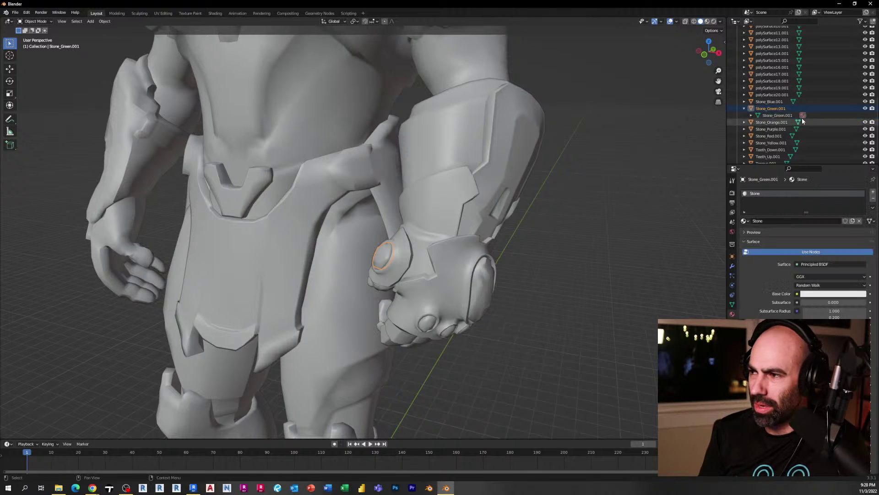
right_click(758, 196)
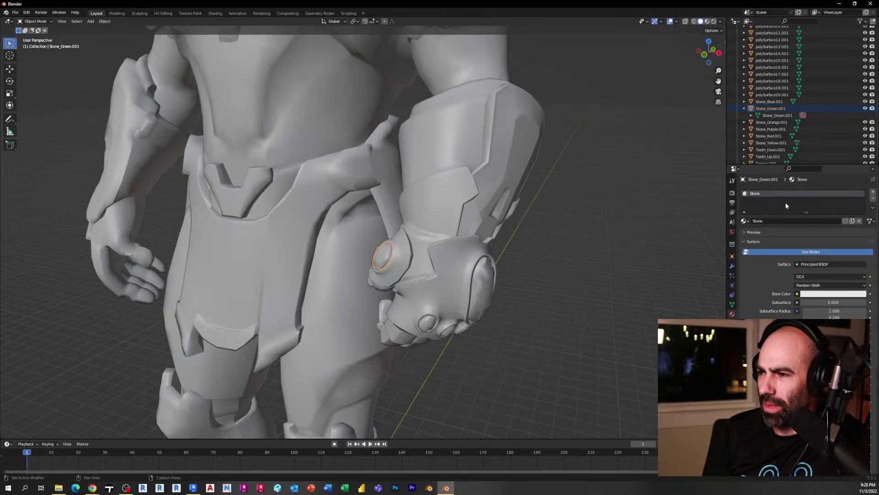
Step: Examine the whole Thanos model and review its mesh parts in the scene collection, from the body down to the tongue
scroll(788, 96, "up", 10)
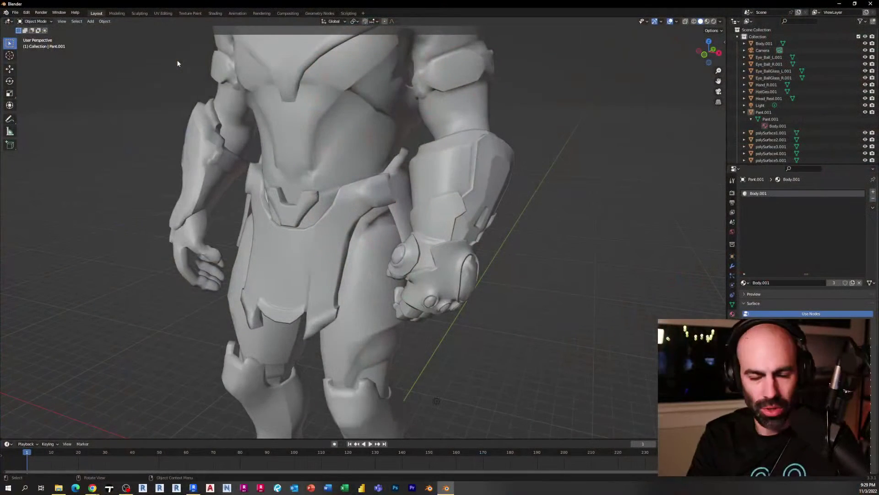
scroll(231, 219, "down", 8)
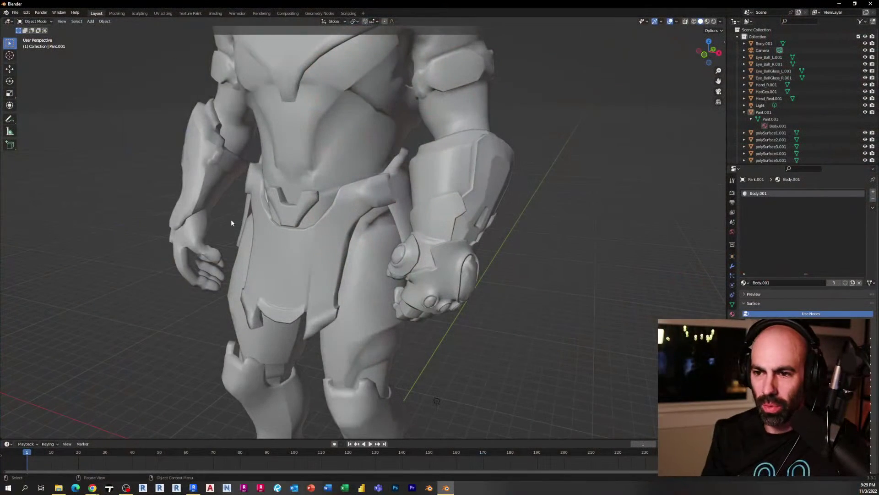
middle_click_drag(316, 234, 338, 243)
scroll(338, 243, "up", 4)
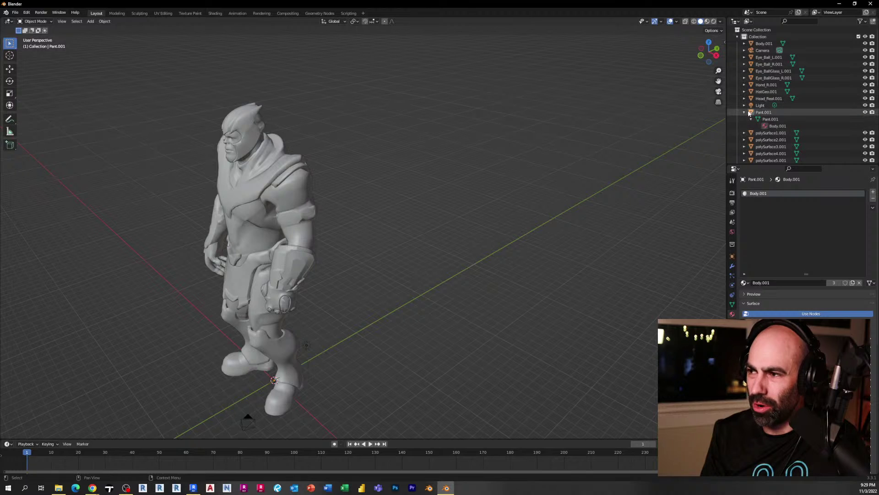
scroll(758, 120, "down", 7)
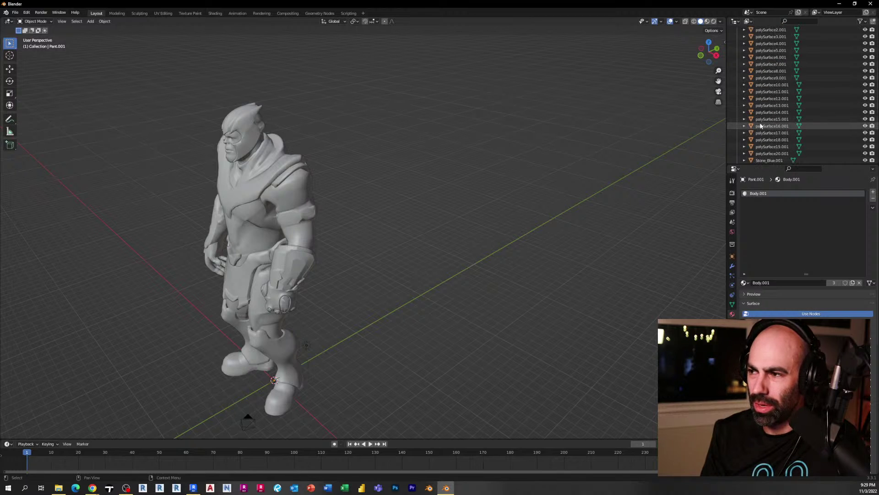
scroll(761, 125, "up", 7)
scroll(760, 125, "down", 8)
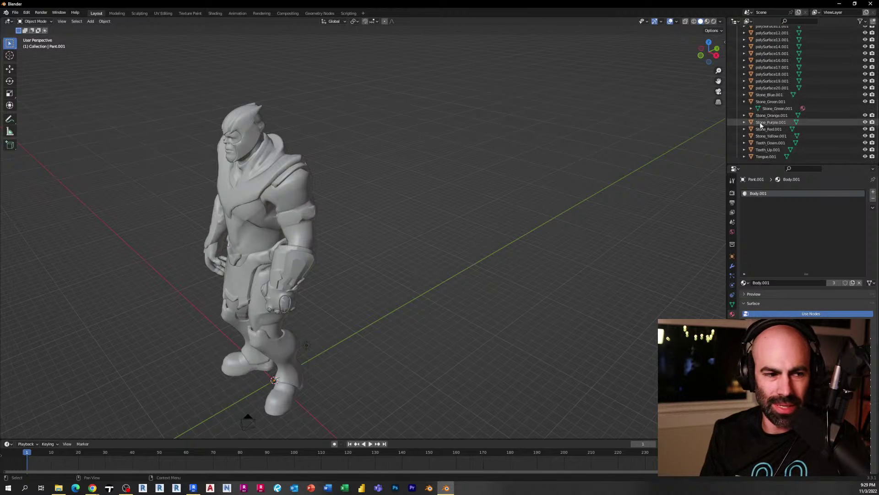
scroll(761, 124, "up", 7)
scroll(760, 125, "up", 1)
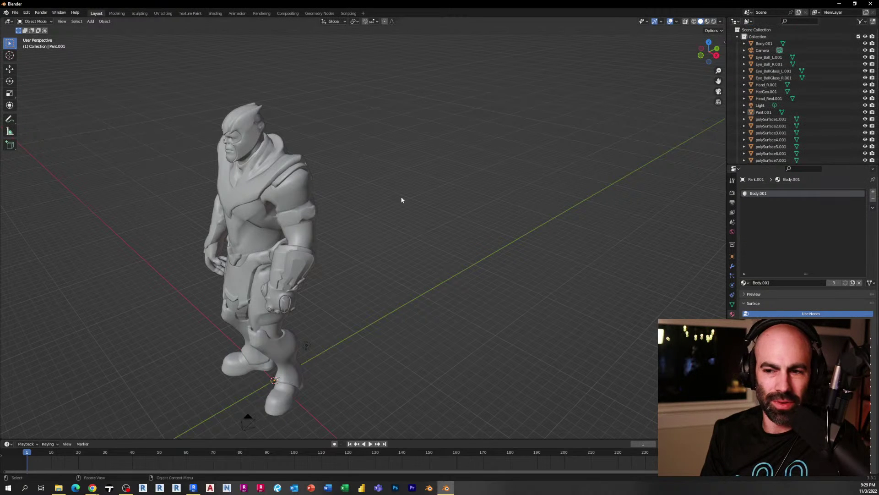
middle_click_drag(403, 199, 380, 226)
scroll(371, 235, "up", 2)
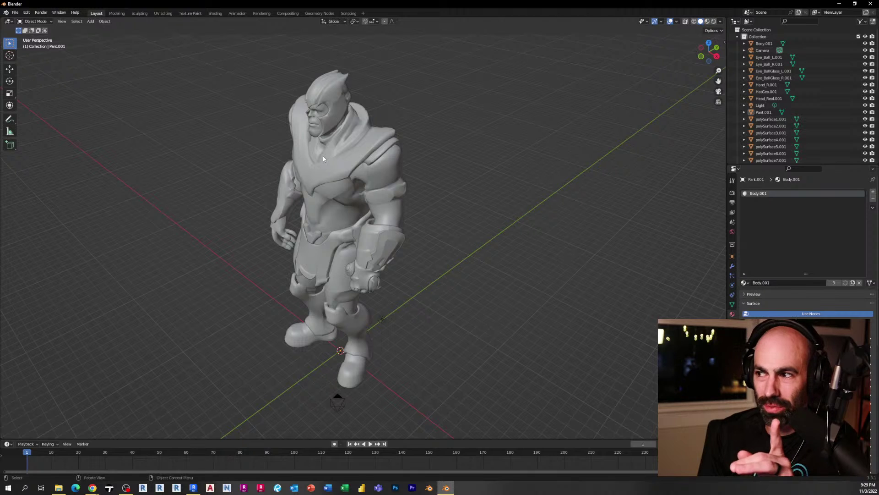
Step: Expand Stone_Blue.001 and polySurface20.001 in the scene collection down to their assigned materials
scroll(843, 100, "down", 8)
scroll(834, 97, "up", 8)
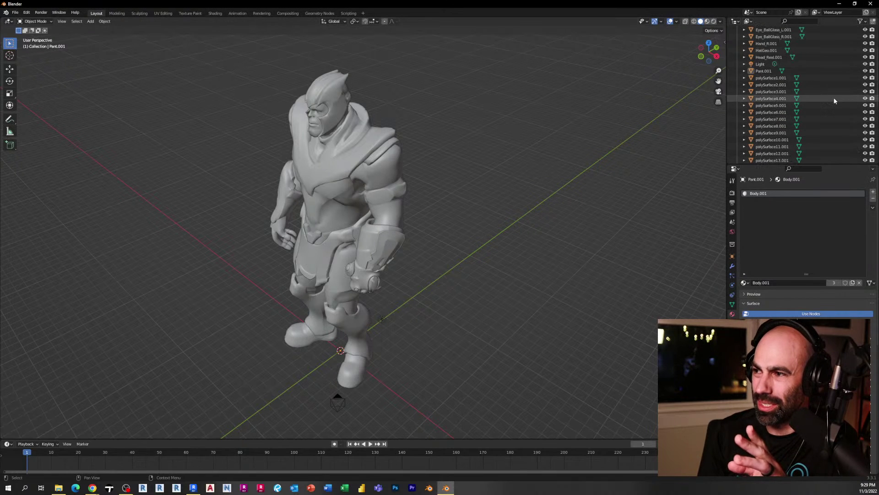
scroll(785, 89, "down", 6)
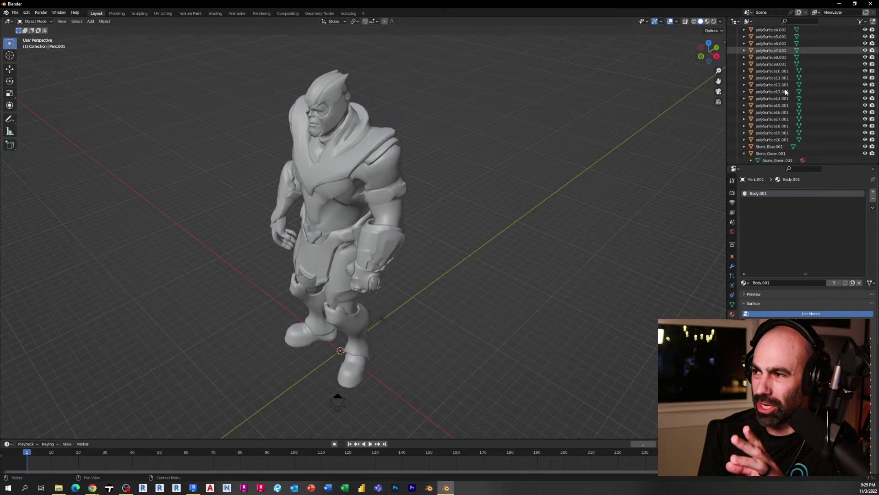
scroll(783, 108, "up", 1)
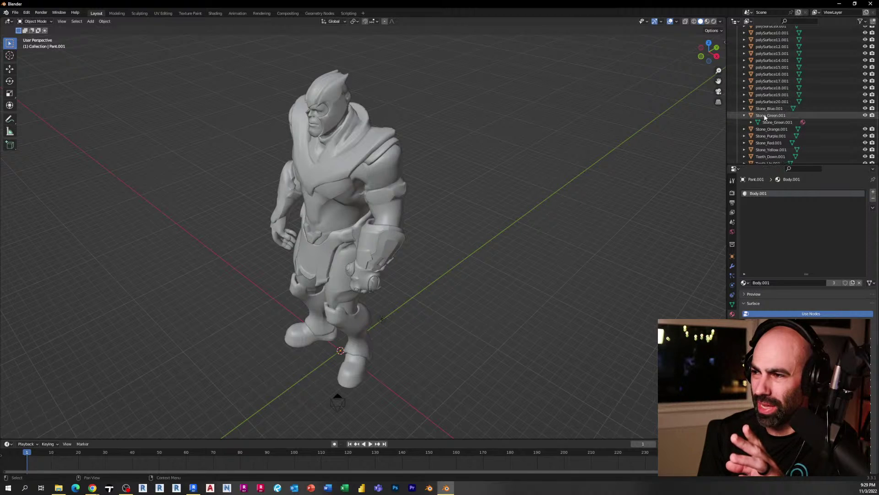
left_click(744, 108)
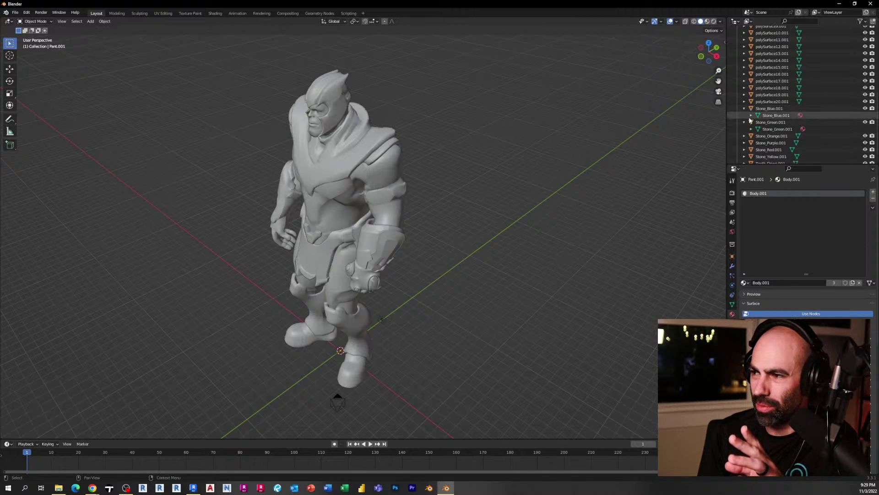
left_click(751, 116)
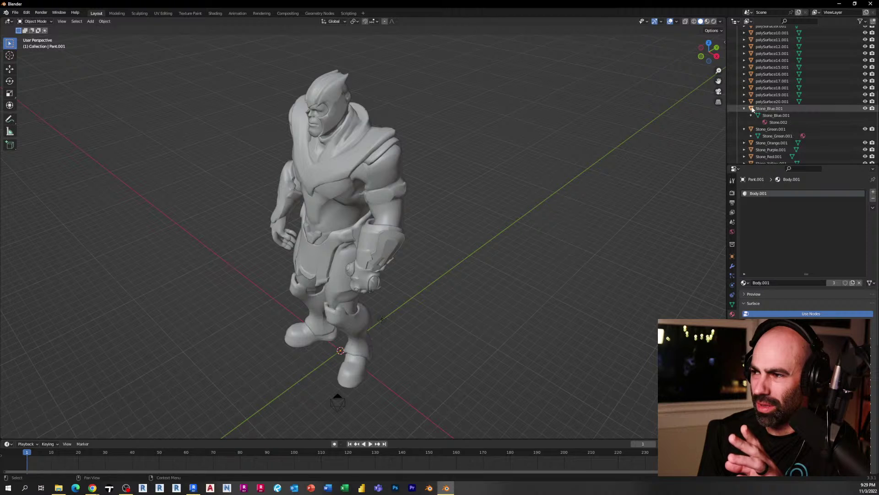
left_click(744, 101)
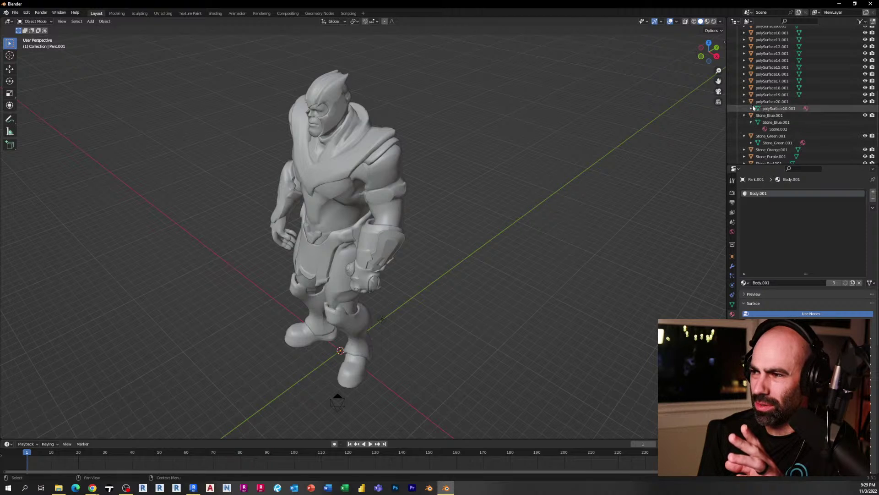
left_click(752, 107)
left_click(752, 109)
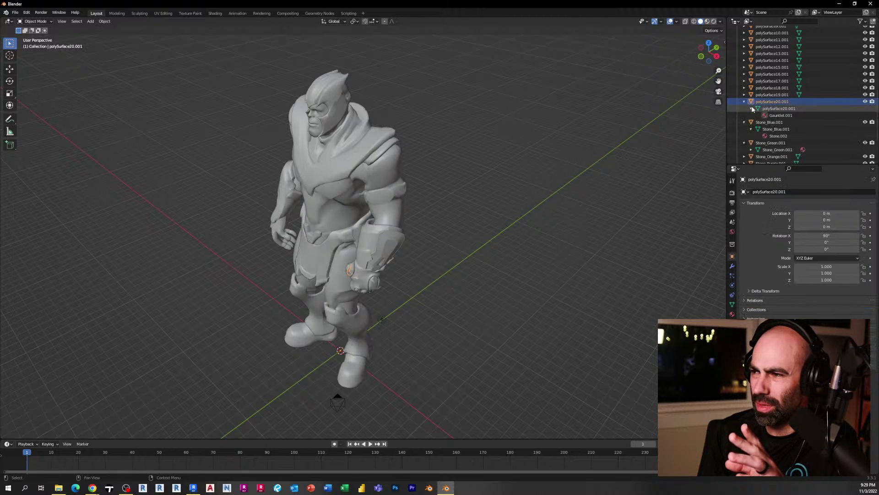
Step: Select the Stone.002 material under Stone_Blue.001, leaving its name as it is
left_click(773, 136)
double_click(773, 136)
scroll(774, 136, "down", 2)
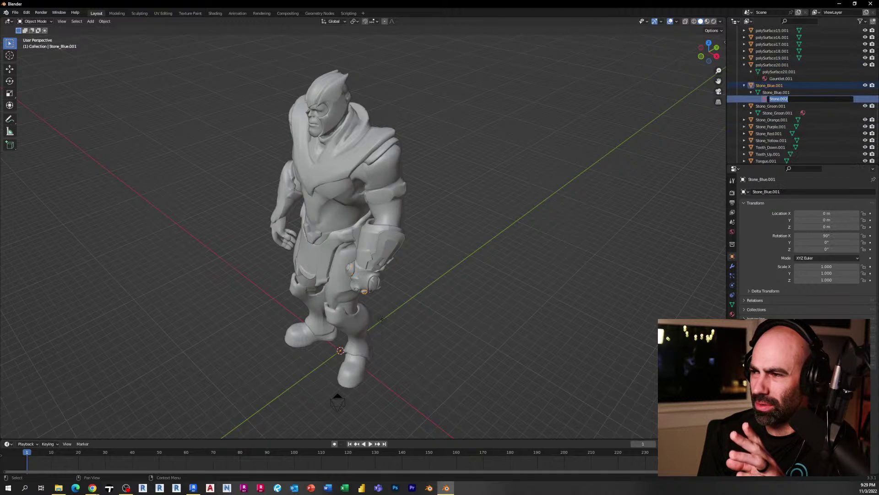
left_click(801, 104)
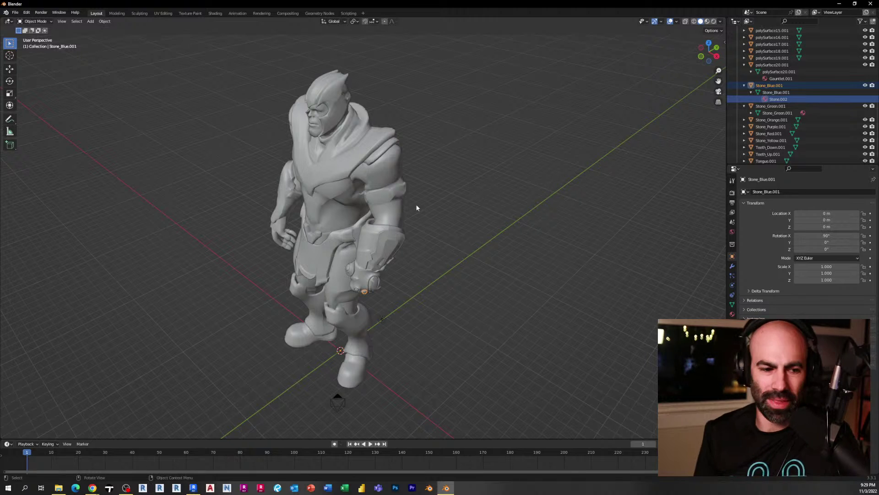
Step: Start a legacy Wavefront OBJ export of the Thanos model to the Desktop with the file name Thanos New
middle_click_drag(417, 182, 402, 193)
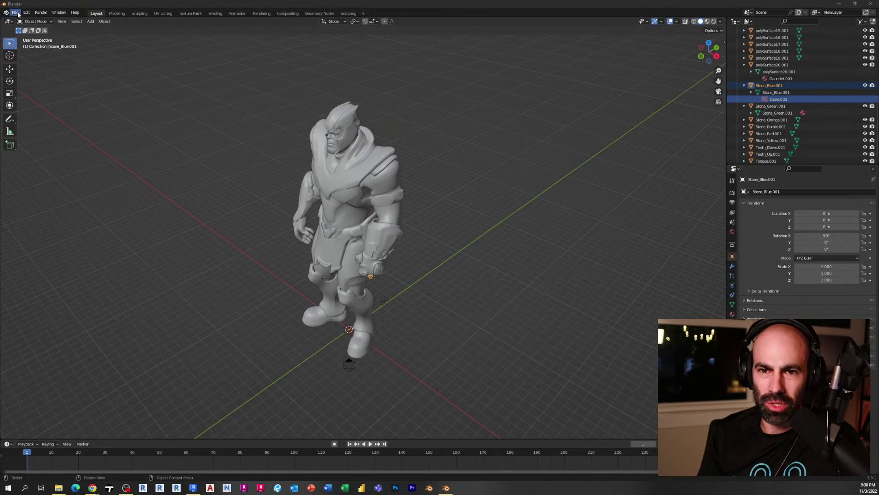
left_click(17, 12)
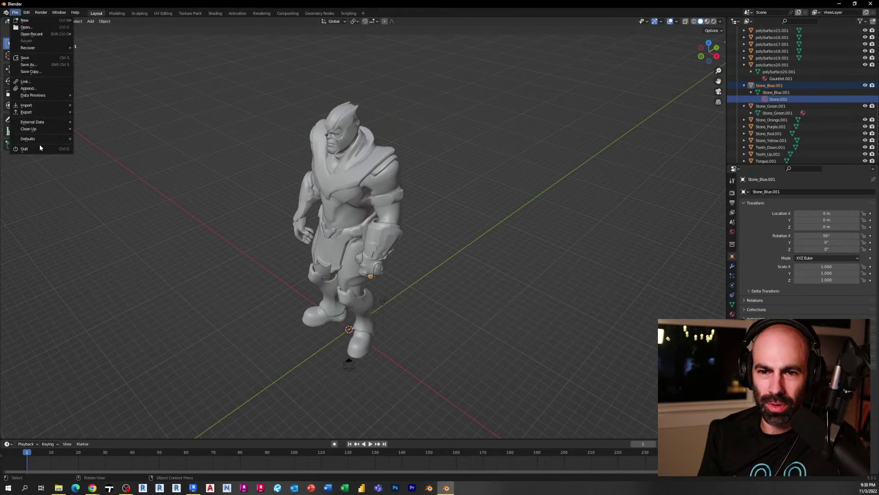
mouse_move(27, 112)
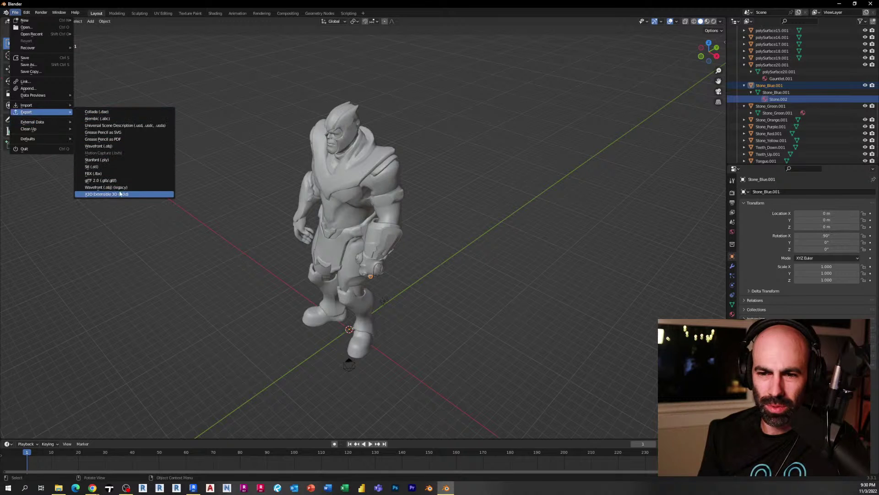
left_click(106, 187)
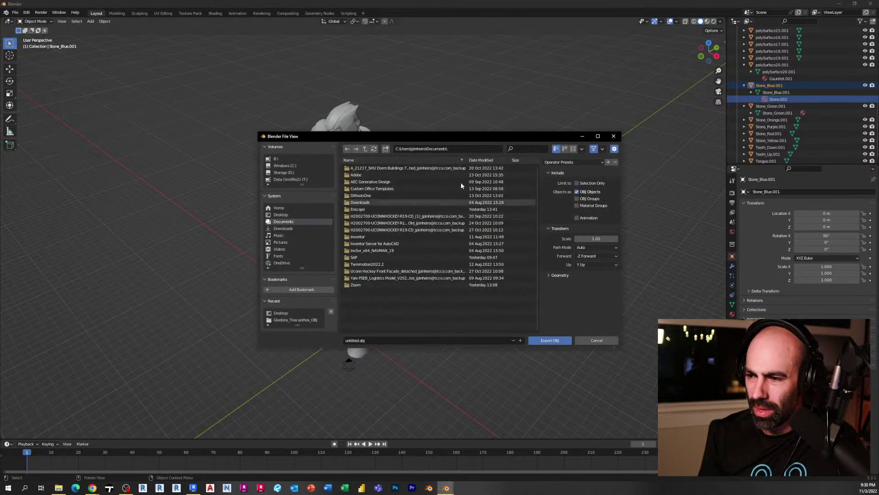
left_click(290, 216)
left_click(394, 340)
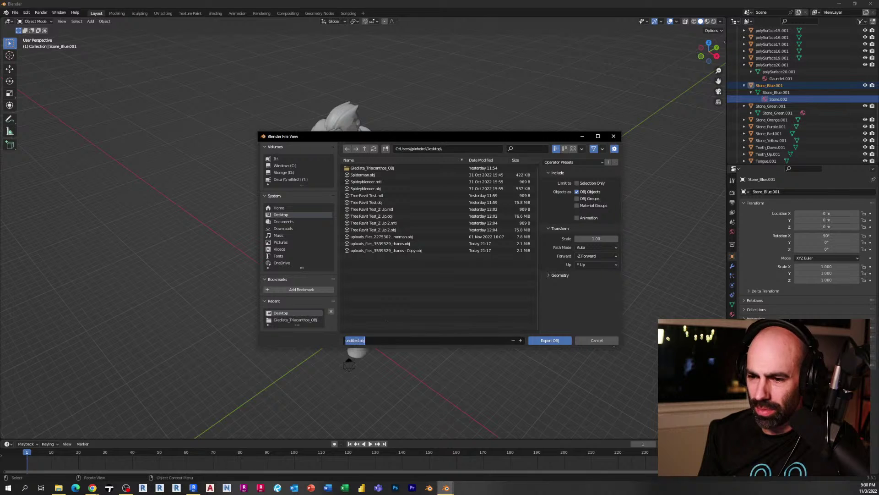
type("Thanos New")
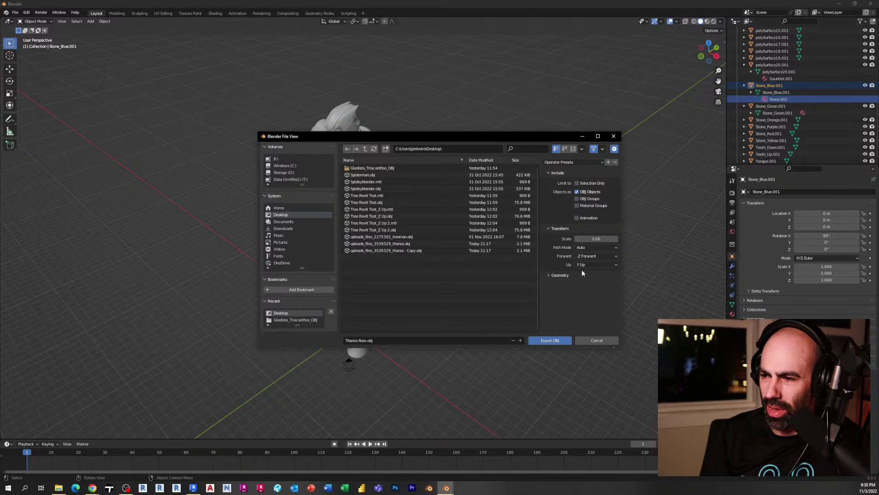
Step: Set the export's up axis to Z Up and export the OBJ file
left_click(594, 264)
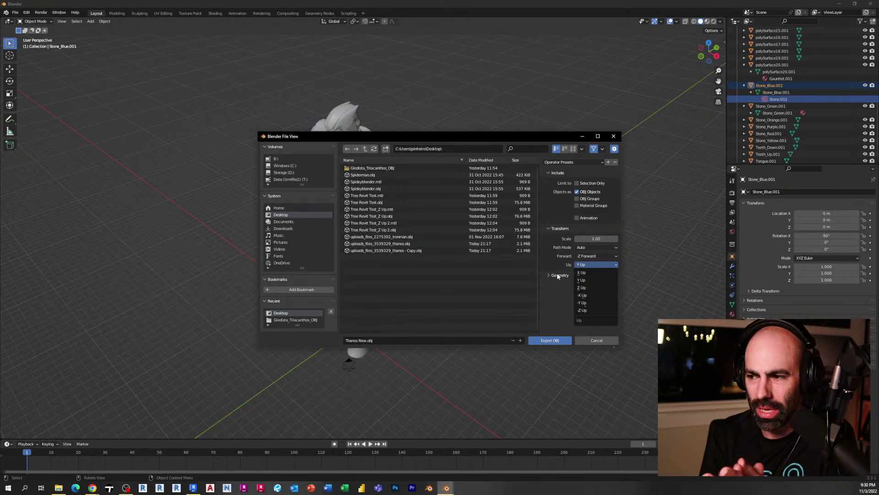
left_click(582, 281)
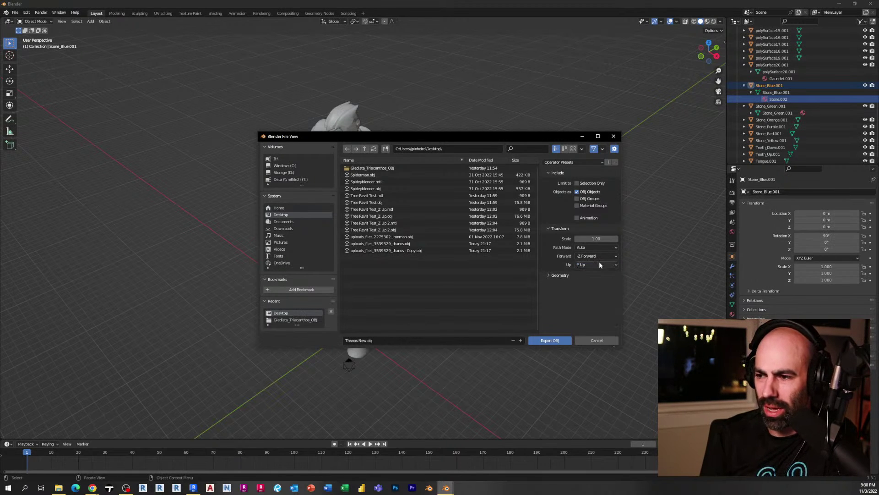
left_click(599, 262)
left_click(603, 291)
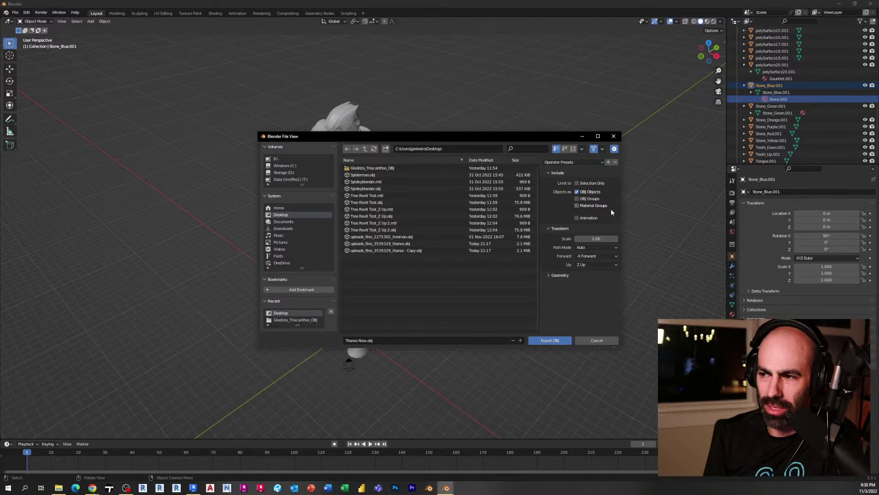
left_click(551, 341)
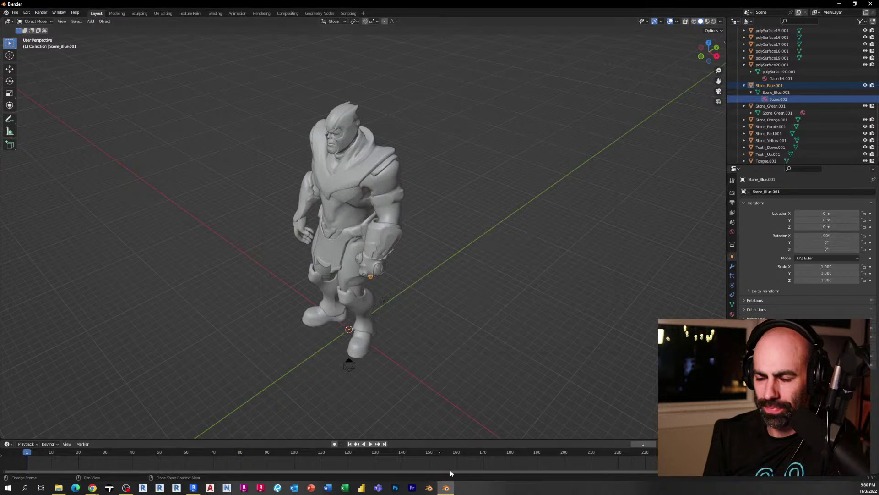
Step: Switch to Revit, start a new family and open the English-Imperial folder of family templates
left_click(192, 488)
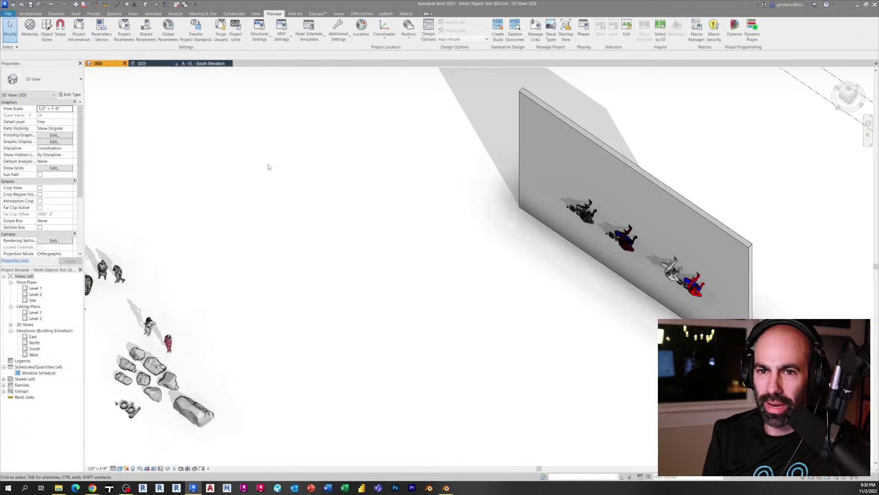
scroll(190, 231, "down", 1)
left_click(9, 14)
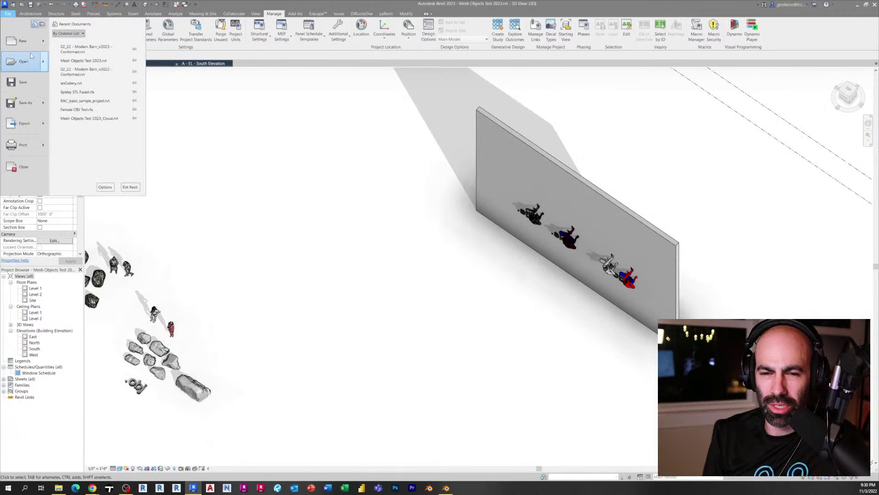
left_click(109, 69)
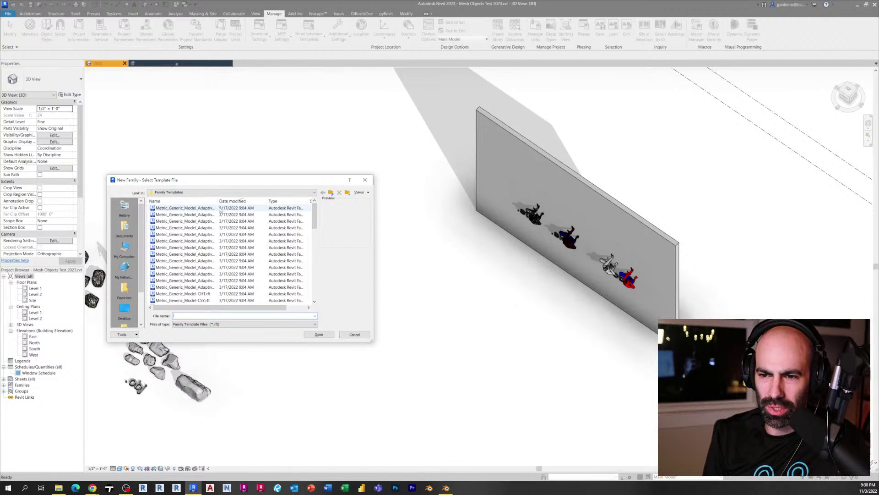
left_click_drag(216, 201, 258, 202)
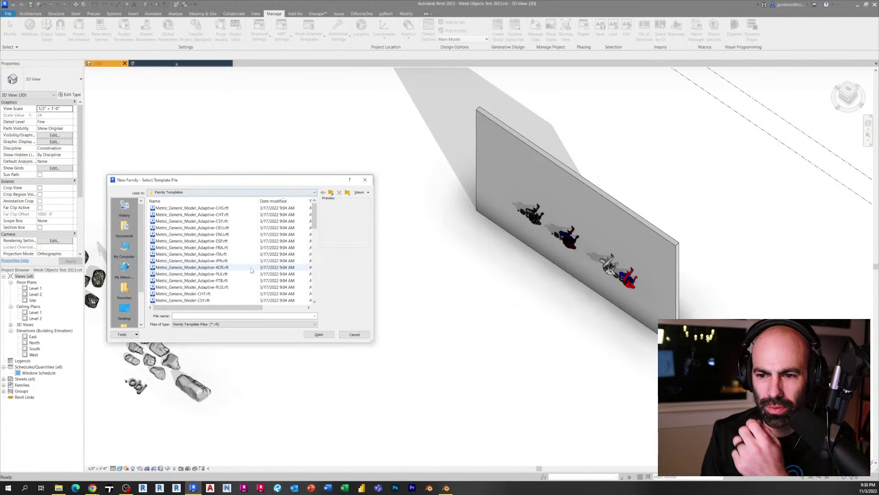
scroll(251, 268, "down", 4)
scroll(245, 261, "down", 10)
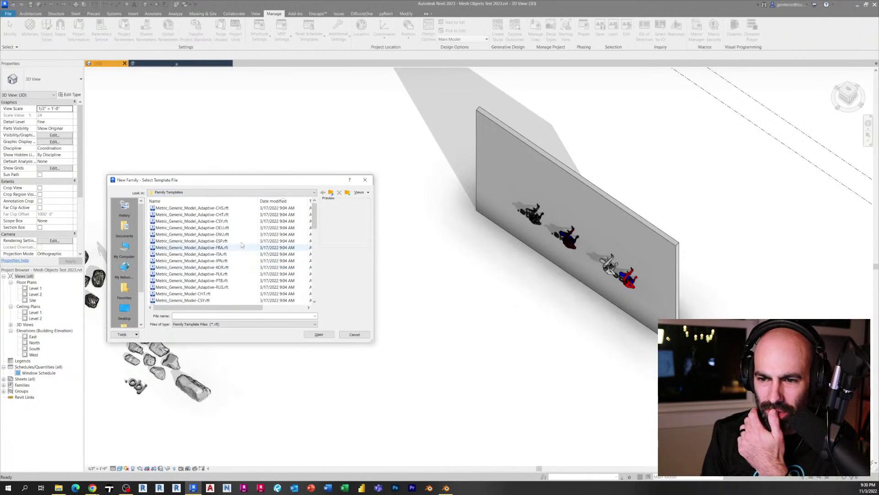
scroll(238, 254, "up", 2)
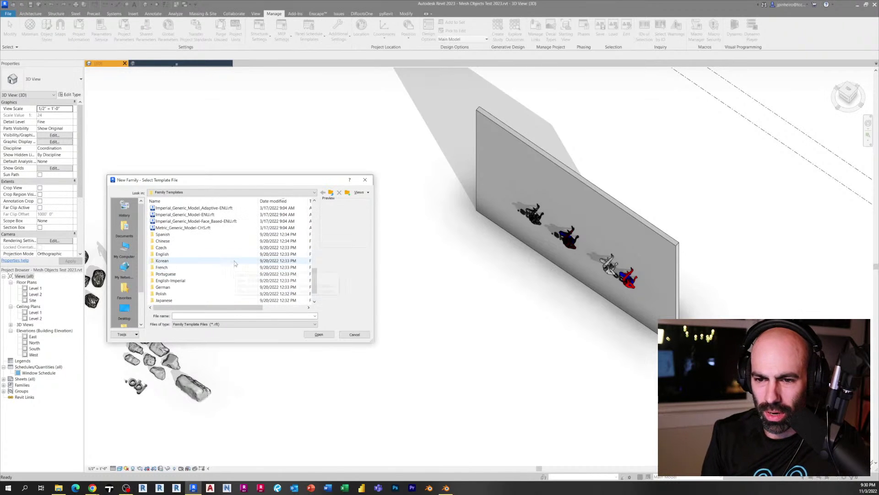
scroll(229, 246, "up", 1)
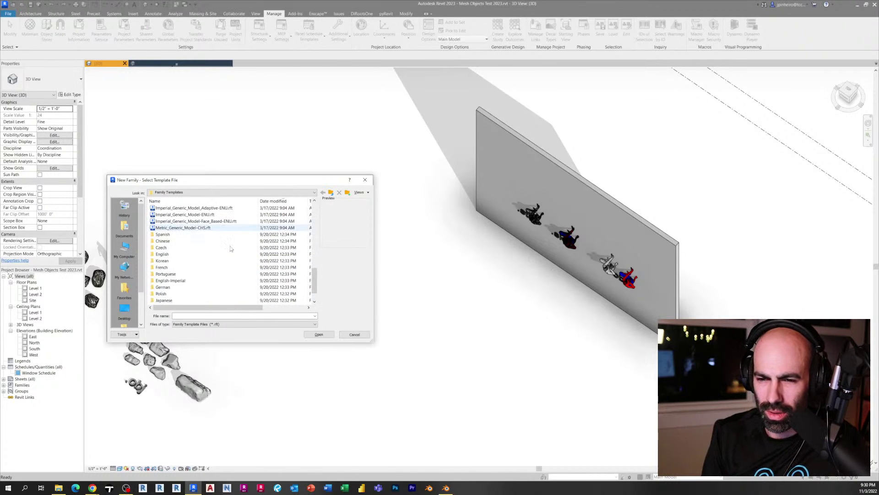
scroll(215, 229, "down", 3)
double_click(208, 263)
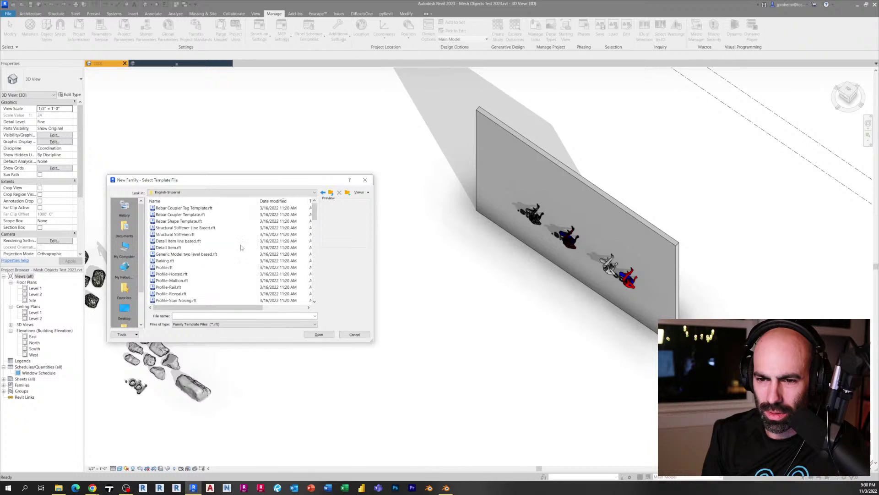
Step: Create the family from the Generic Model face based.rft template
scroll(240, 252, "down", 10)
scroll(239, 253, "up", 2)
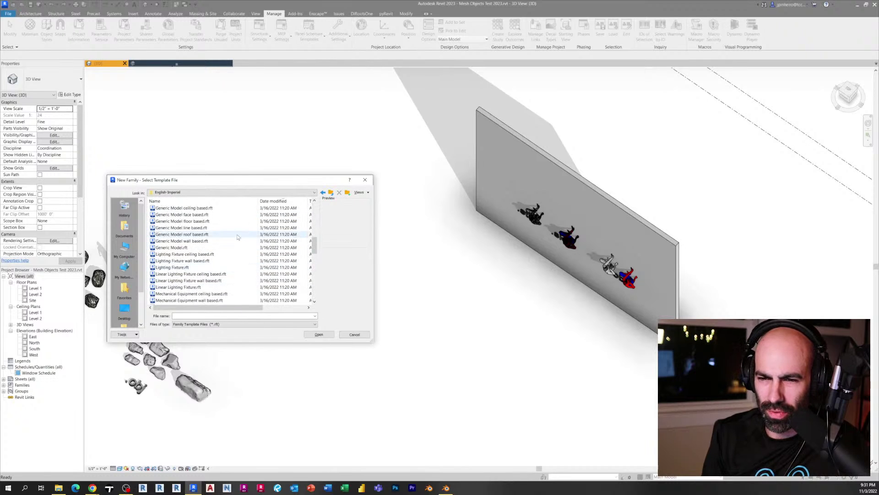
scroll(233, 229, "up", 1)
left_click(226, 215)
left_click(319, 335)
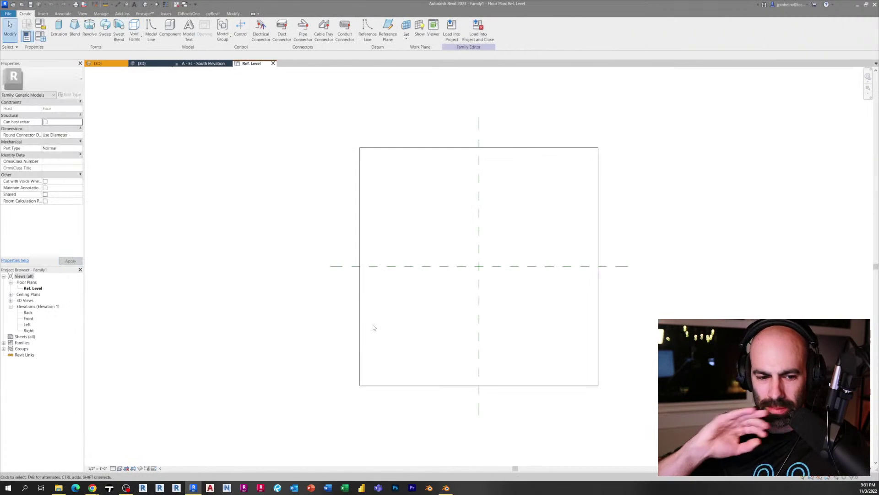
Step: Import Thanos New.obj into the family with Auto - Origin to Internal Origin positioning, using foot as the file unit
scroll(346, 253, "down", 1)
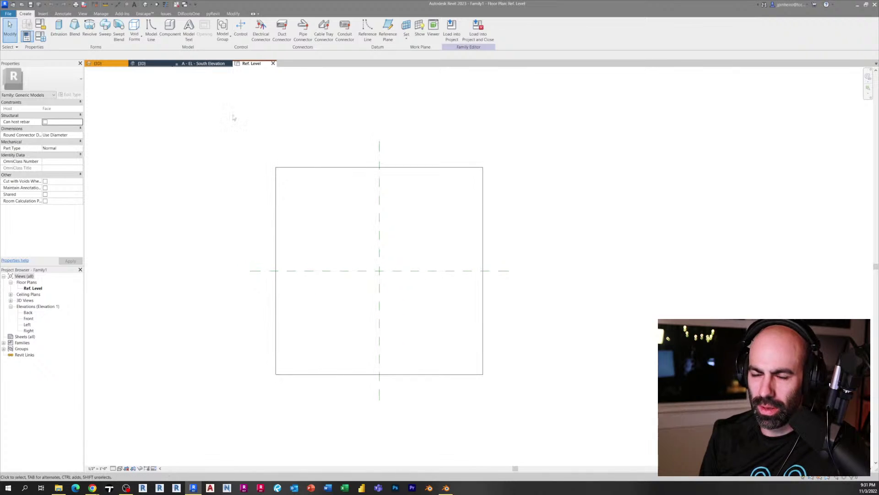
left_click(43, 13)
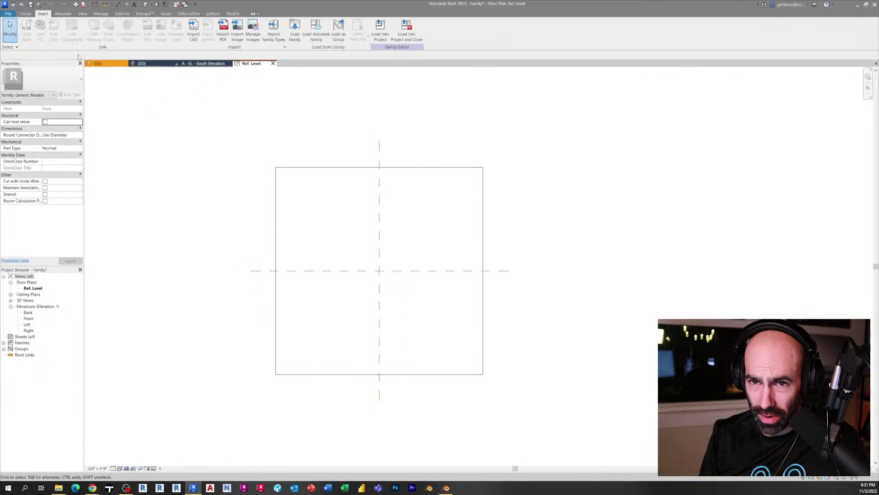
middle_click_drag(172, 123, 145, 107)
left_click(193, 28)
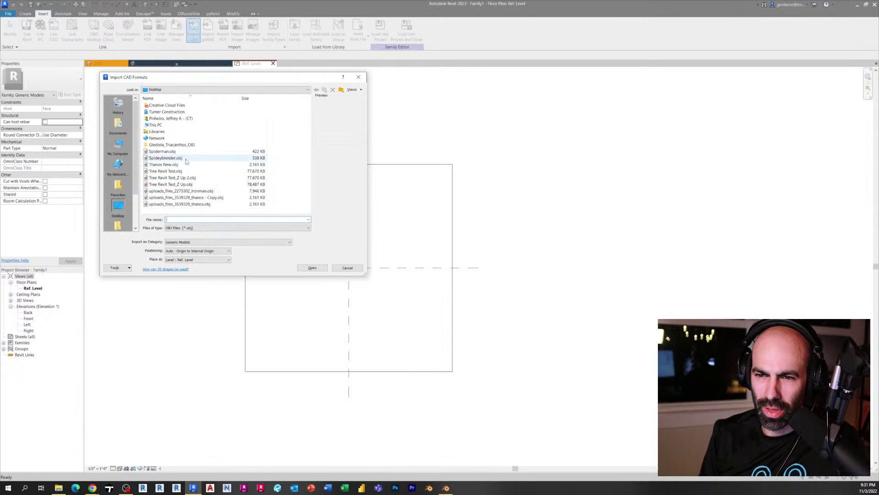
left_click(163, 165)
left_click(198, 245)
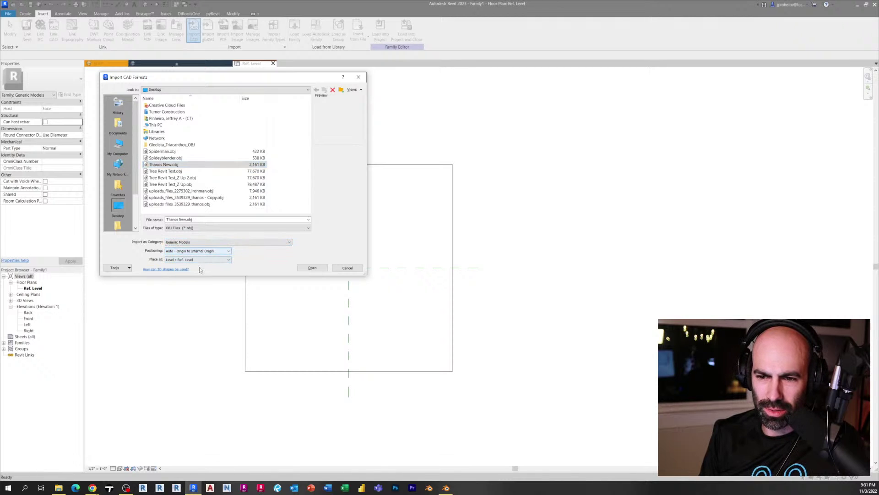
left_click(301, 269)
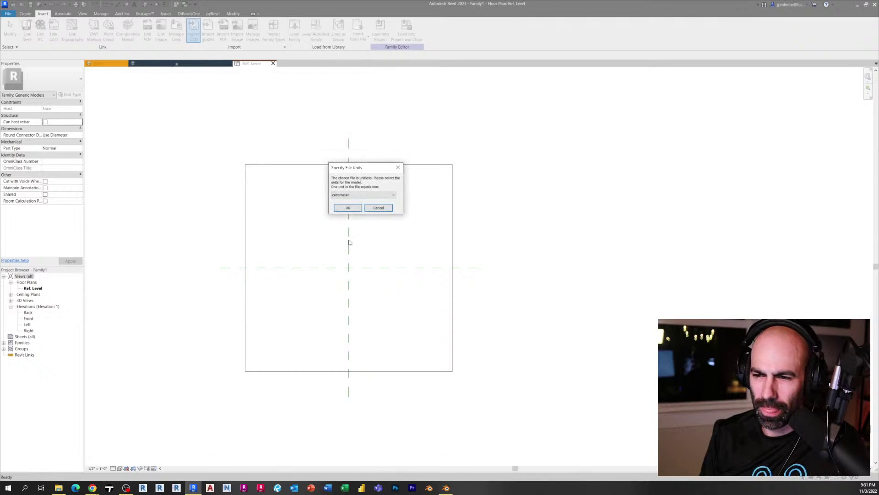
left_click(348, 195)
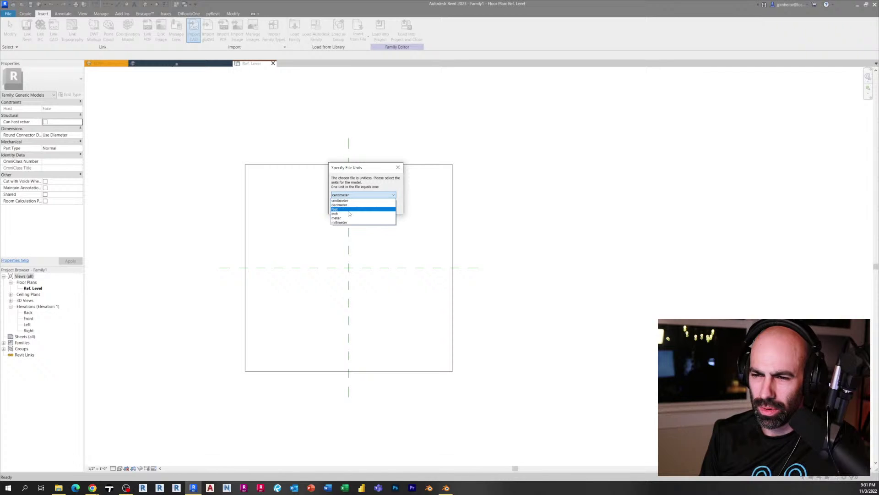
left_click(350, 208)
left_click(349, 209)
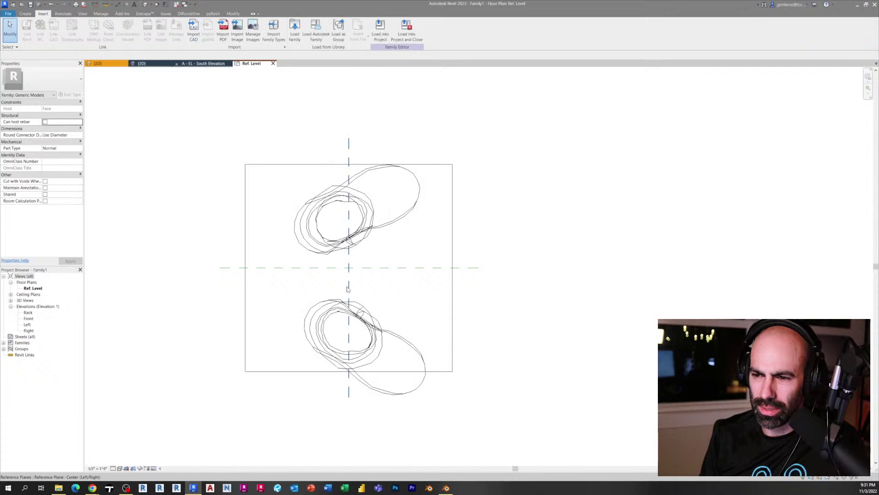
Step: Examine the imported Thanos mesh in plan and in the default 3D view, orbiting around to its front
scroll(349, 285, "down", 3)
scroll(348, 285, "up", 4)
middle_click_drag(352, 306, 357, 374)
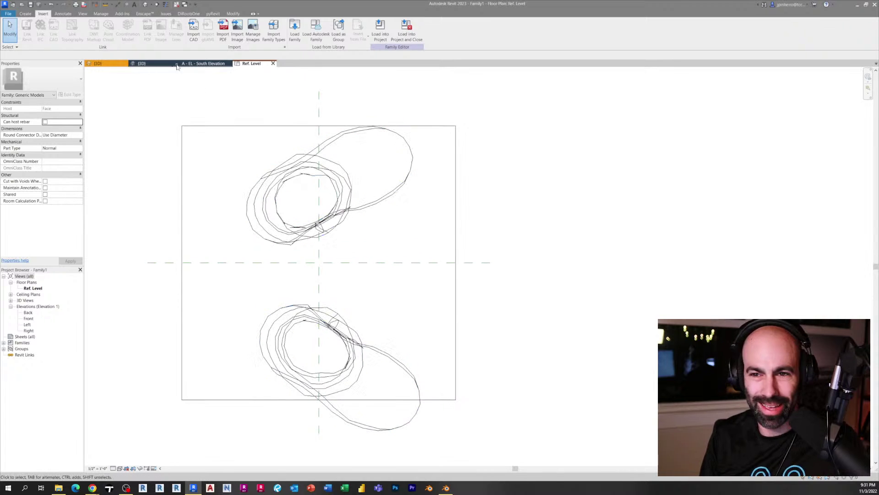
left_click(145, 5)
mouse_move(332, 198)
middle_mouse_down("shift")
mouse_move(446, 299)
mouse_move(494, 303)
mouse_move(476, 298)
mouse_move(608, 263)
middle_mouse_up("shift")
scroll(452, 296, "up", 5)
scroll(537, 215, "down", 2)
middle_click_drag(537, 215, 460, 251, "shift")
left_click(460, 251)
left_click(276, 216)
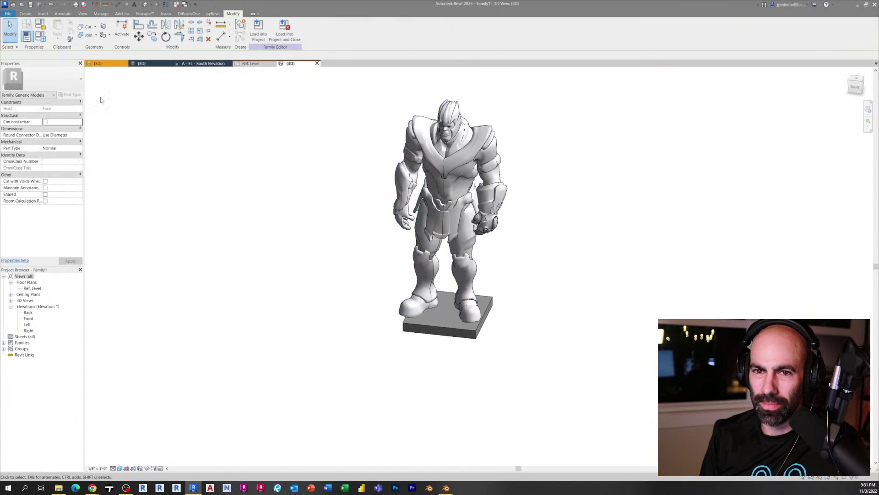
key("super+Down")
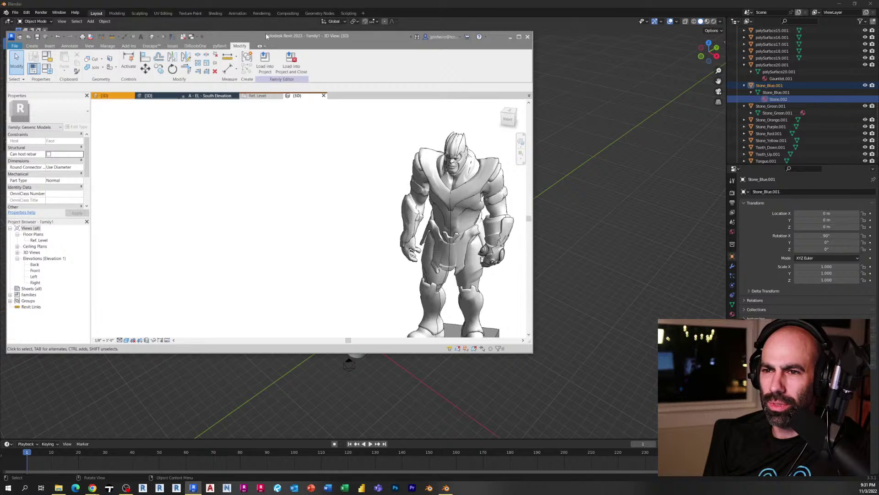
left_click_drag(266, 36, 329, 1)
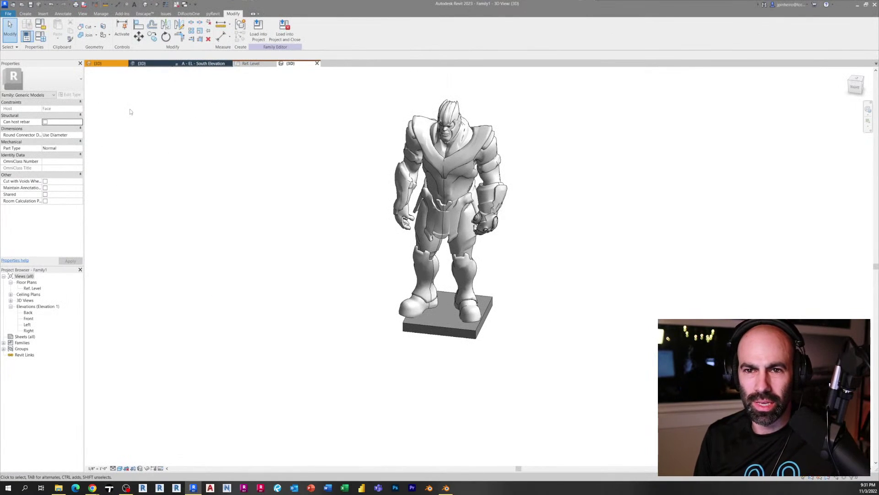
Step: Open the family's Material Browser, filter the project materials to the OBJ class, and enlarge the browser window
left_click(101, 14)
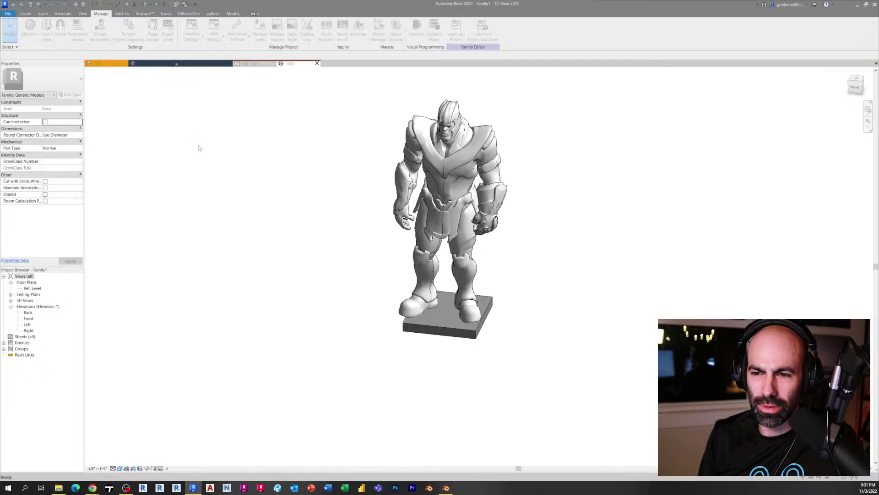
left_click(74, 72)
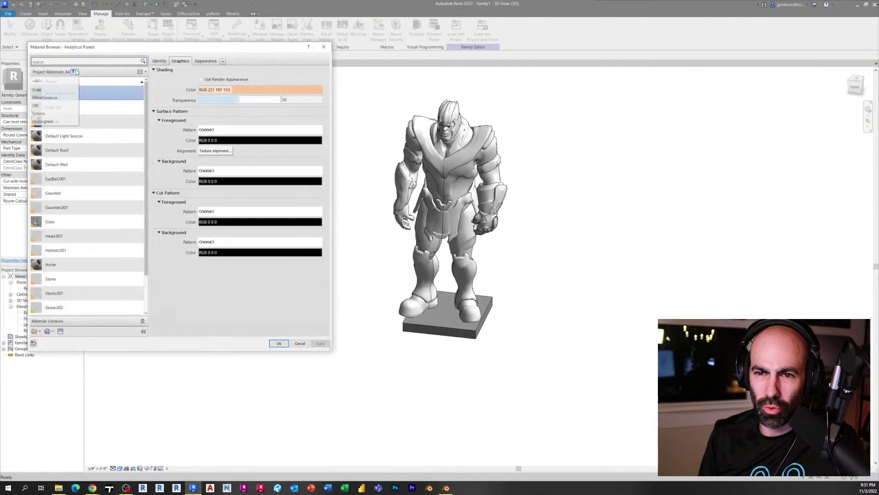
left_click(45, 106)
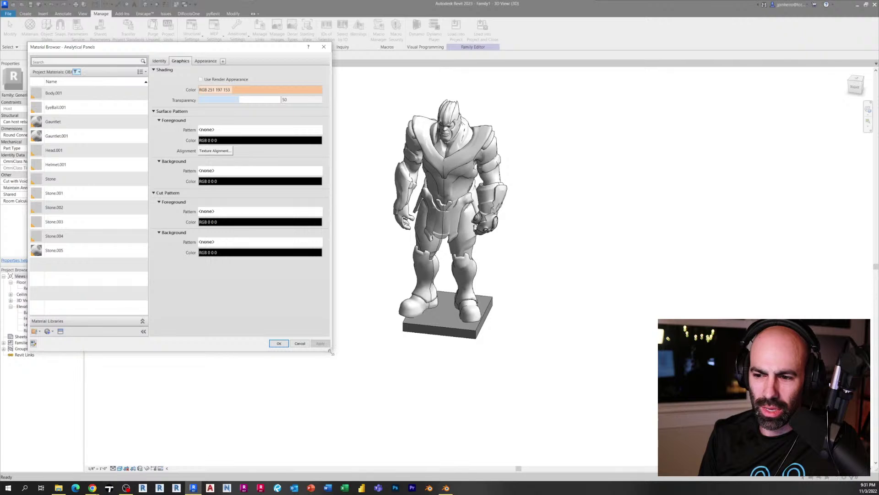
left_click_drag(330, 351, 354, 375)
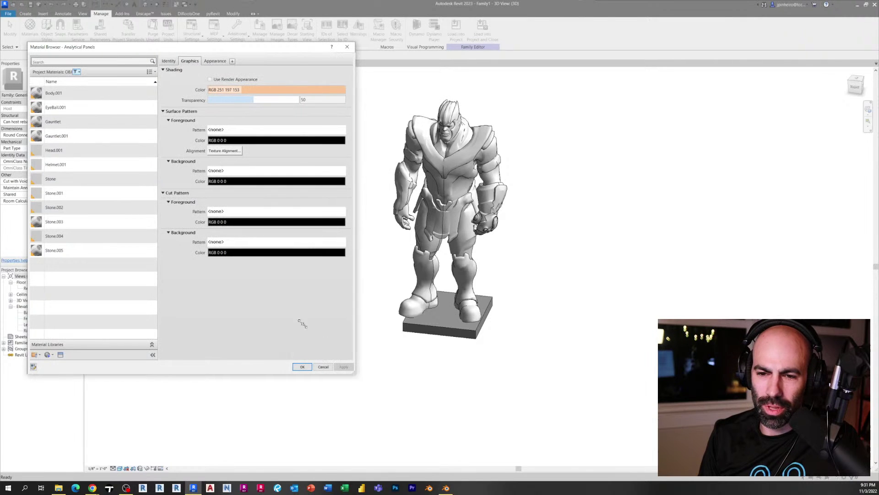
Step: Set the Stone material's shading color to dark grey, RGB 82 82 82
left_click_drag(302, 323, 292, 319)
left_click_drag(152, 48, 222, 73)
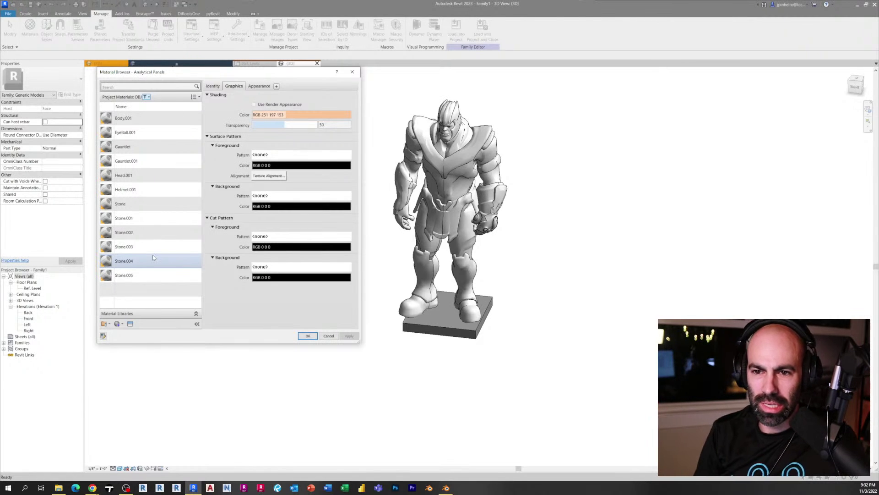
left_click(162, 133)
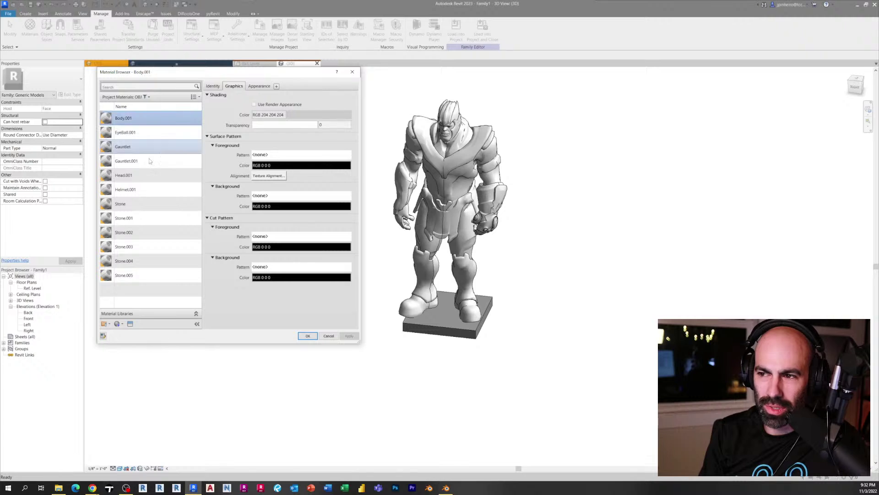
left_click(159, 203)
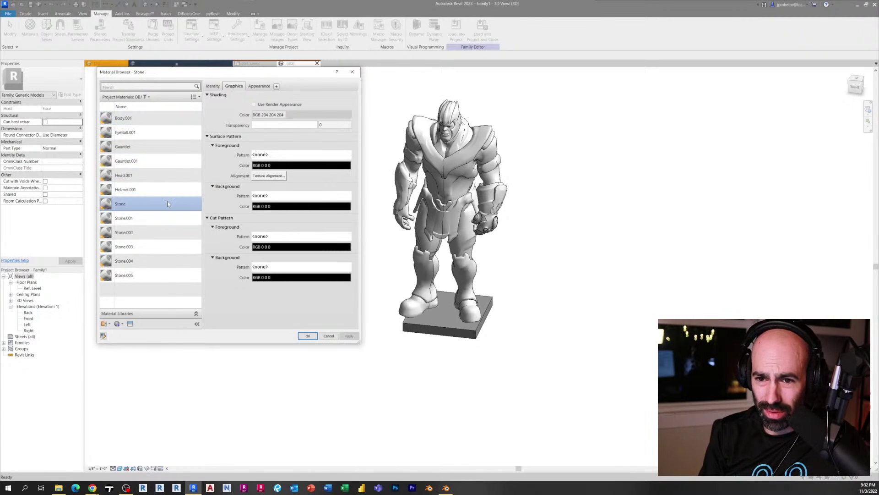
left_click(285, 117)
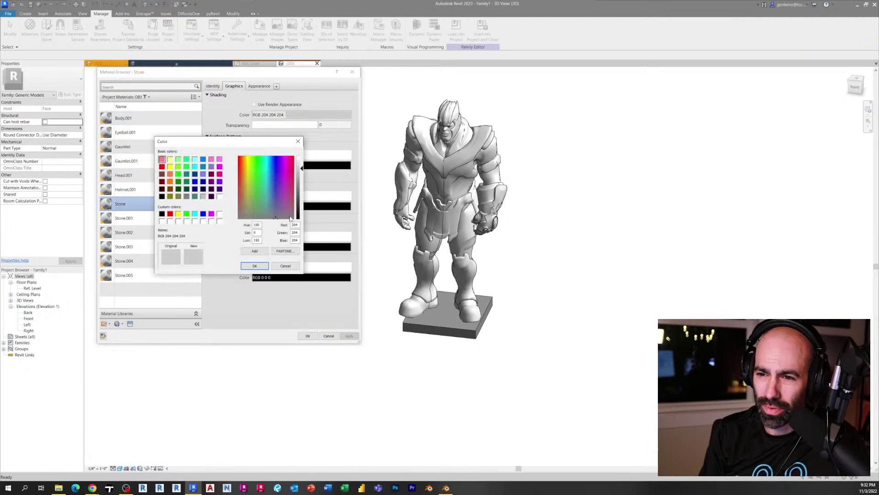
left_click(256, 268)
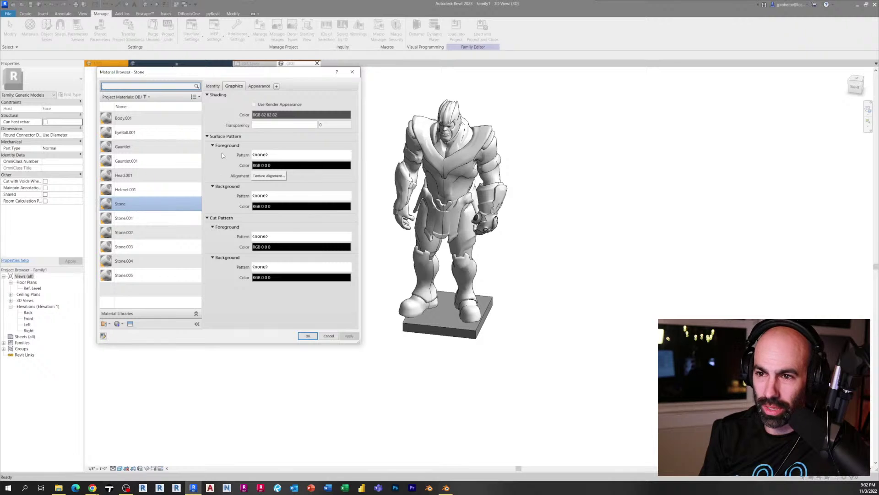
left_click(150, 229)
left_click(156, 204)
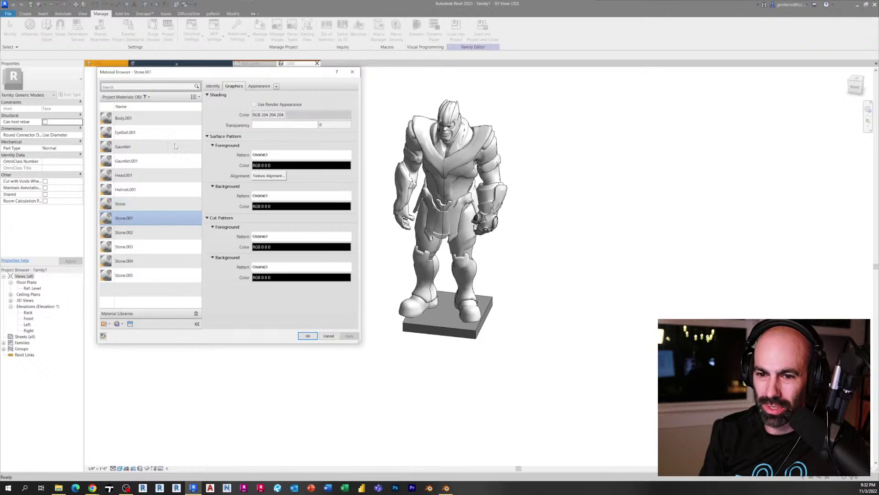
left_click(147, 204)
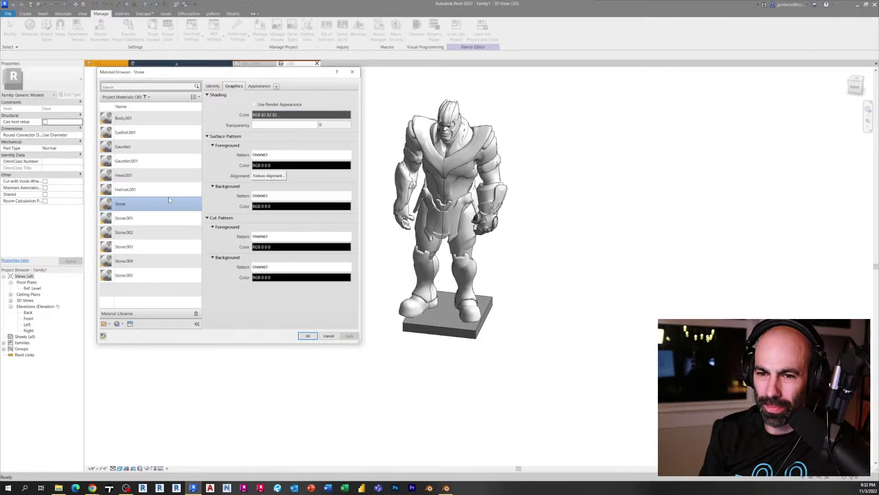
Step: Set the Head.001 material's shading color to light purple, RGB 152 116 218
left_click(168, 174)
left_click(270, 115)
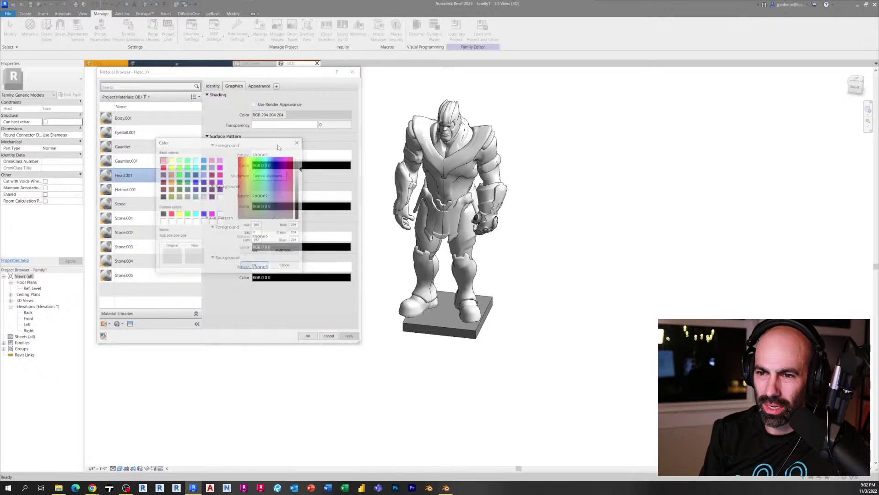
left_click(301, 193)
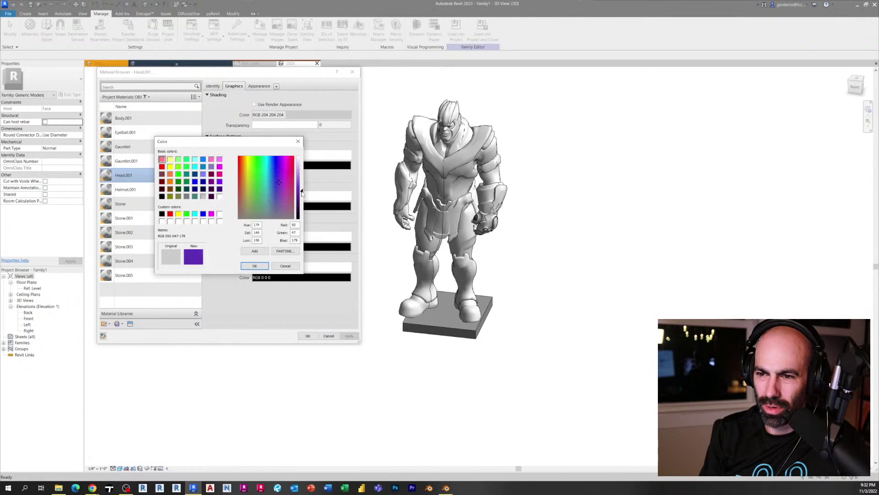
left_click(255, 265)
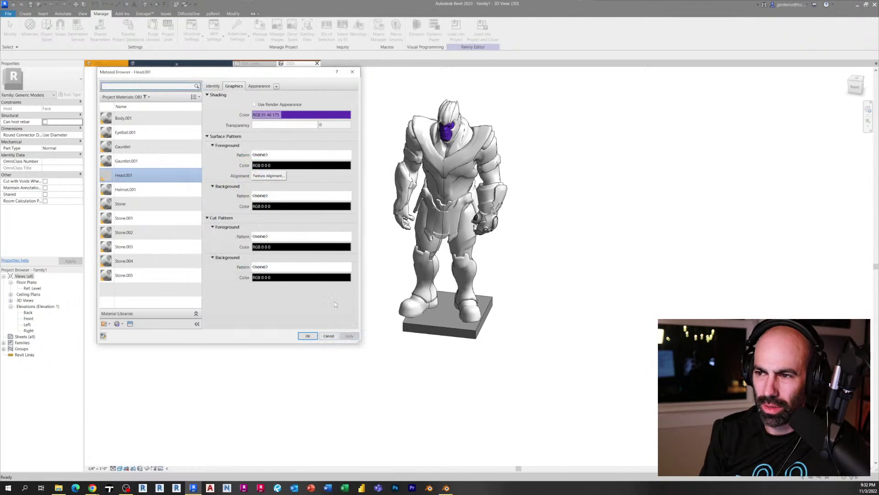
left_click(300, 115)
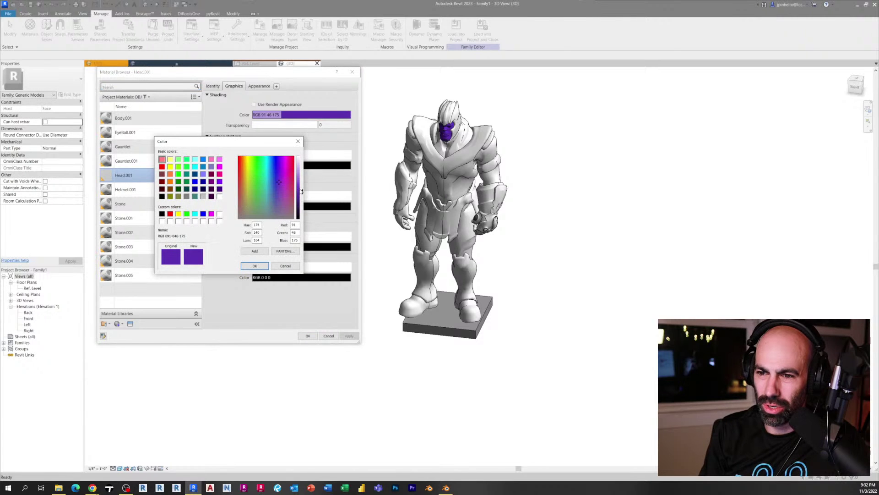
left_click_drag(302, 193, 302, 179)
left_click(253, 268)
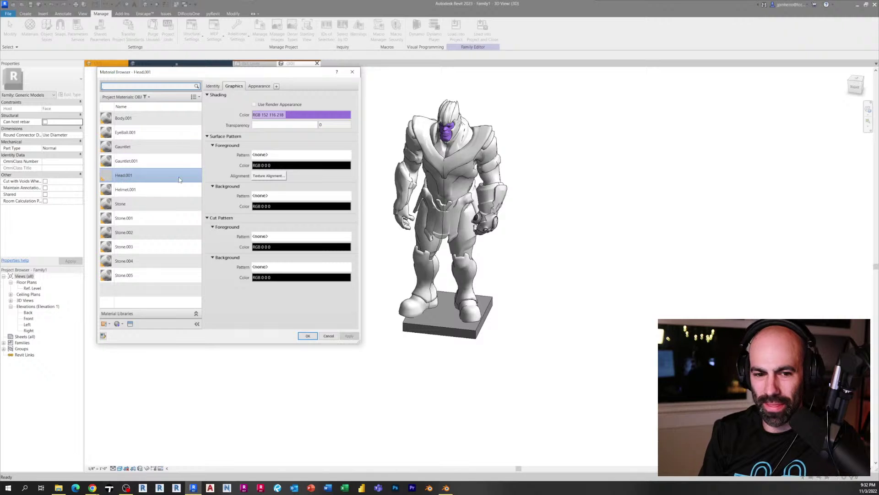
Step: Set Head.001's generic appearance color to a pinkish purple, RGB 191 96 189, and accept the material changes
left_click(264, 87)
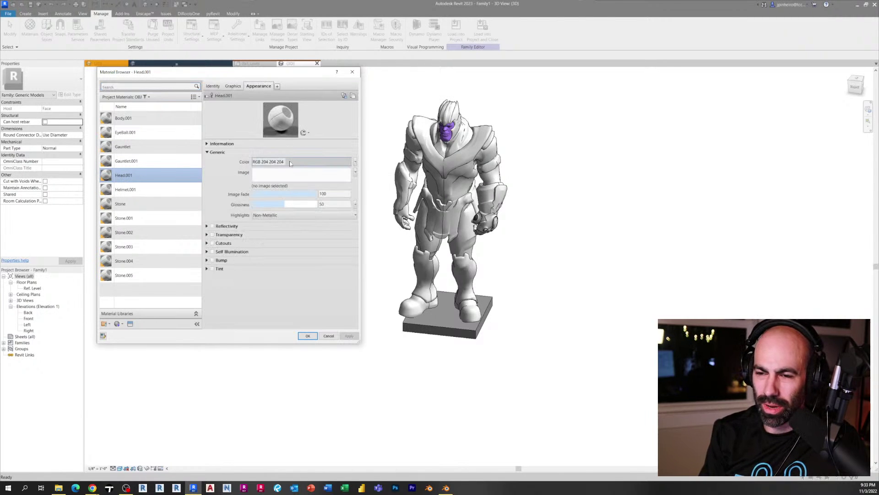
left_click(290, 163)
left_click(285, 182)
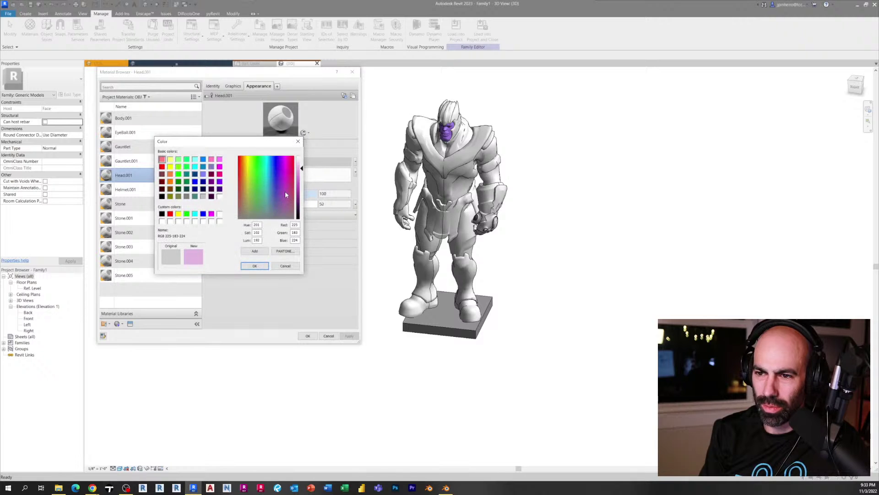
left_click(265, 265)
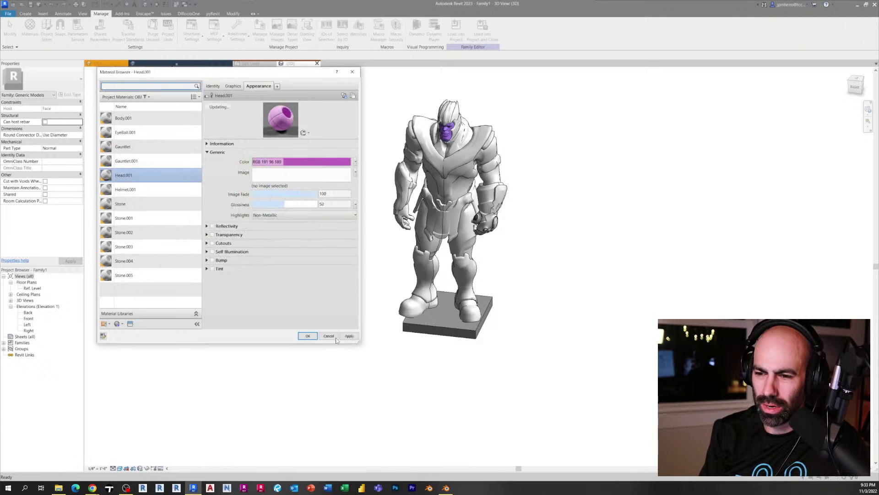
left_click(308, 336)
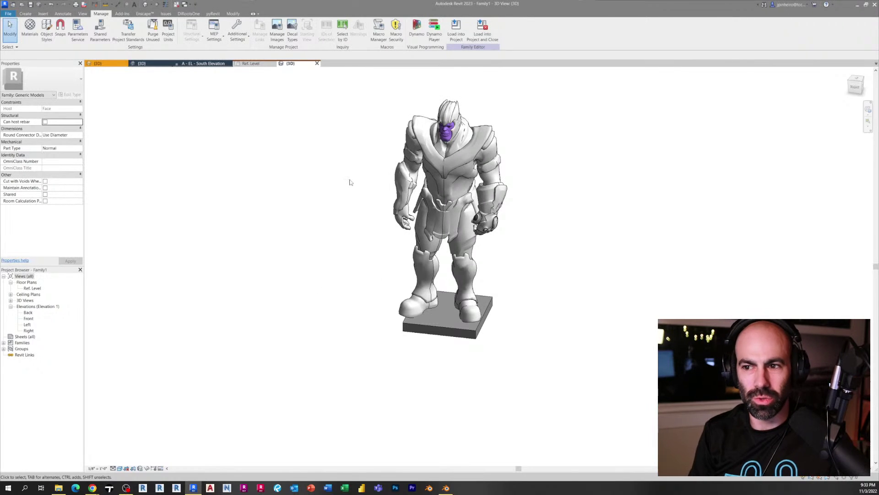
Step: Save the family to the Desktop as Thanos Face Based
key("ctrl+s")
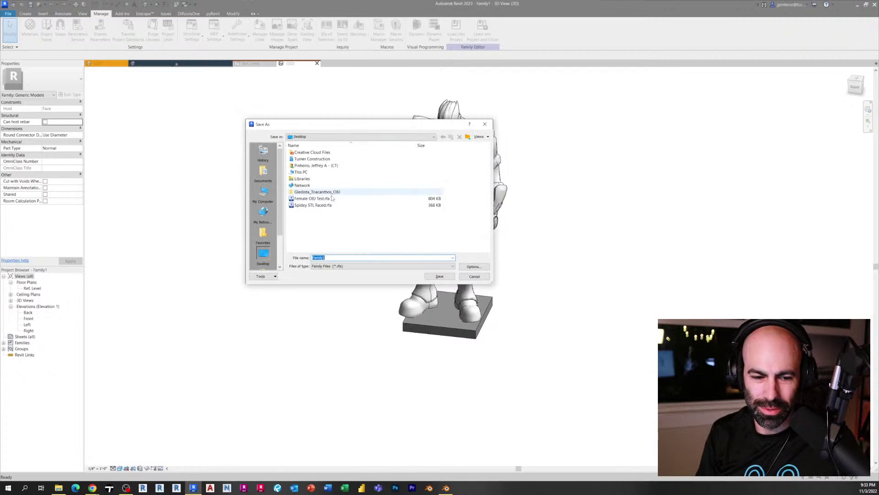
double_click(340, 258)
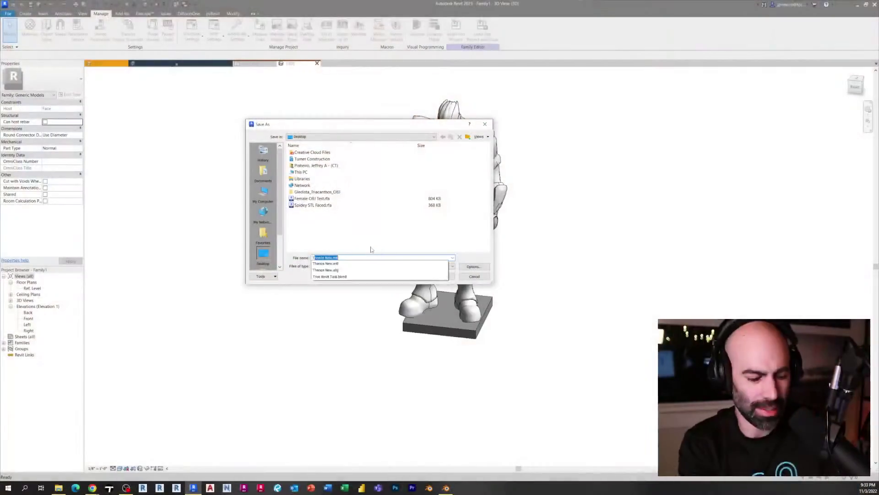
type("Face F")
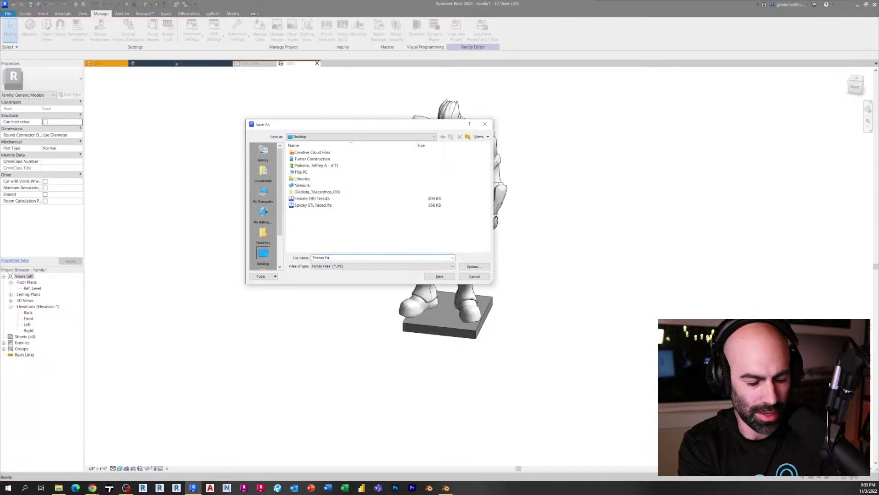
key("Return")
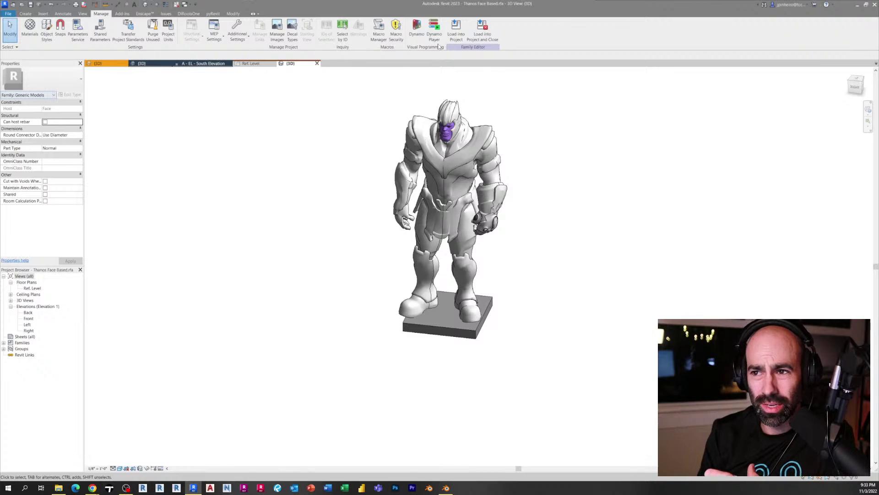
Step: Load the Thanos family into Mesh Objects Test 2023.rvt and close the family file
left_click(482, 30)
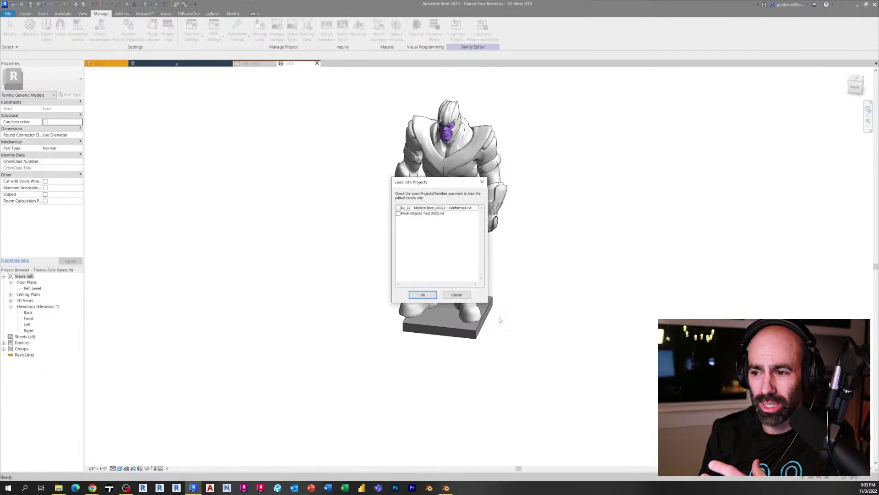
left_click(398, 213)
left_click(423, 295)
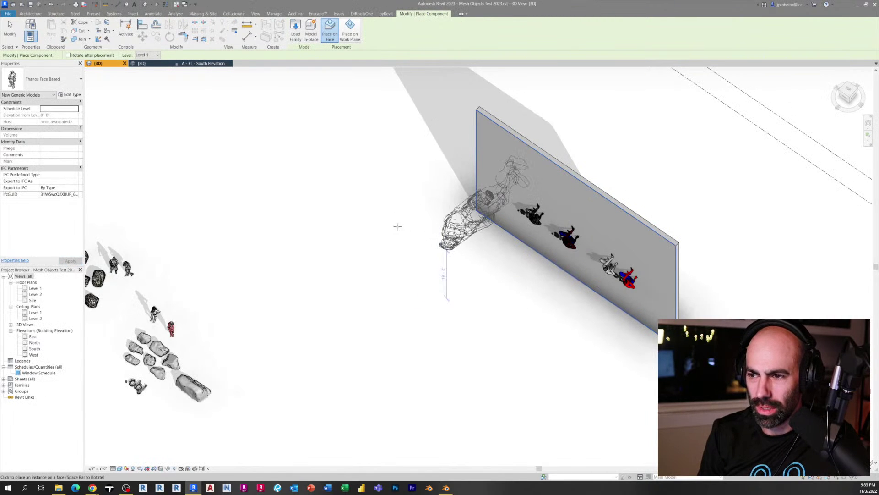
Step: Place instances of the face-based Thanos on the wall face and standing on the ground beside it
left_click(397, 225)
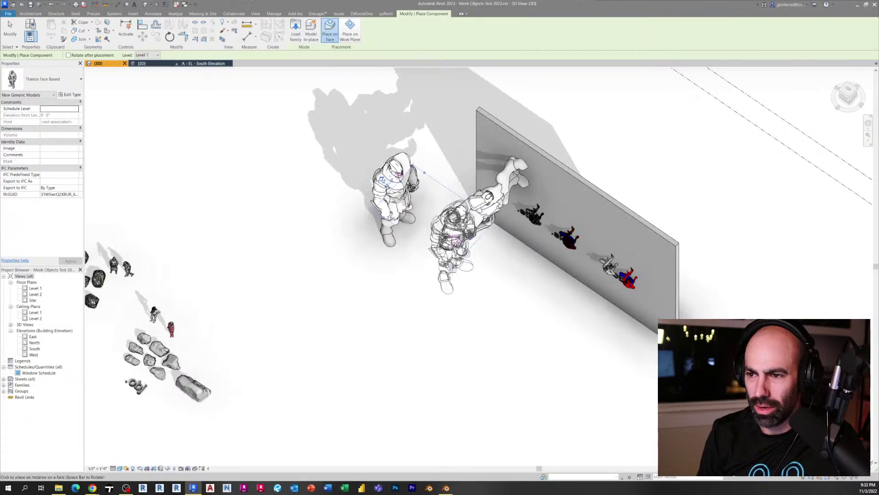
key("Escape")
key("Escape")
Step: Examine the placed Thanos figures up close, checking the mesh edges and the face material
scroll(484, 259, "up", 3)
middle_click_drag(481, 251, 476, 151, "shift")
left_click(454, 184)
key("Escape")
scroll(348, 193, "up", 6)
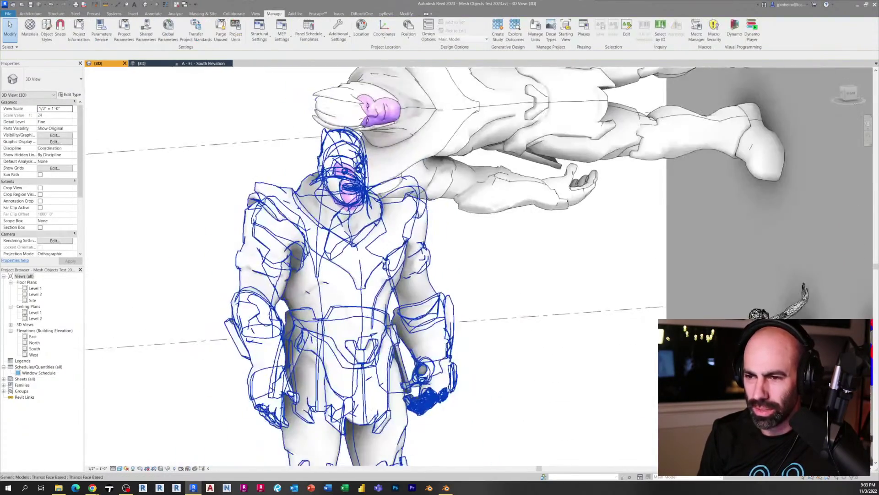
left_click(348, 193)
middle_click_drag(348, 193, 386, 194, "shift")
key("Escape")
scroll(344, 170, "up", 5)
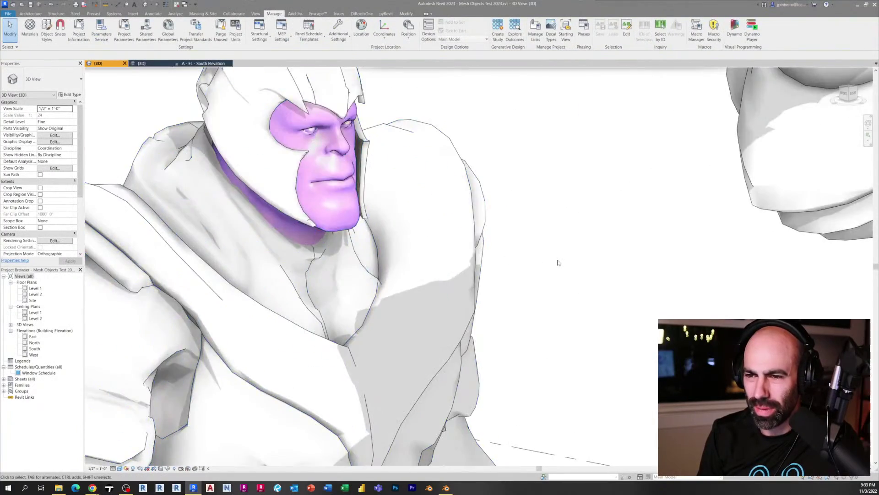
scroll(559, 263, "down", 5)
middle_click_drag(585, 288, 440, 198)
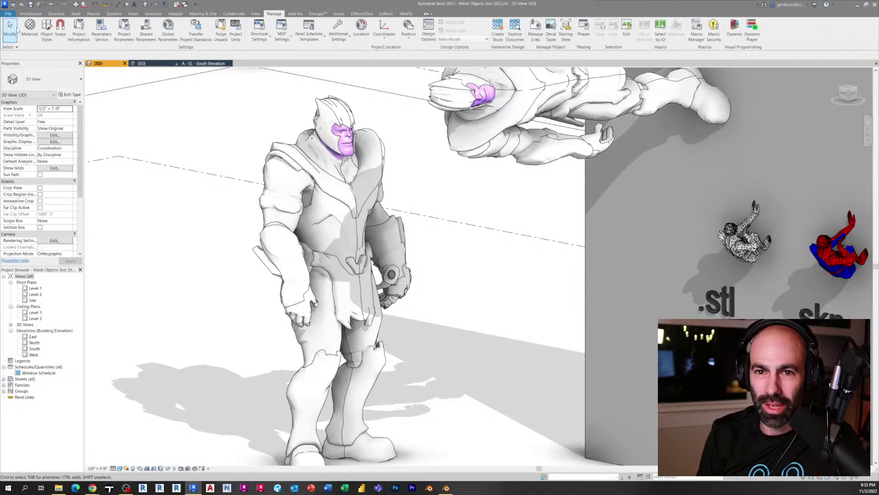
Step: Review the project's OBJ-class materials in the Material Browser, including those brought in with the Thanos family
left_click(30, 28)
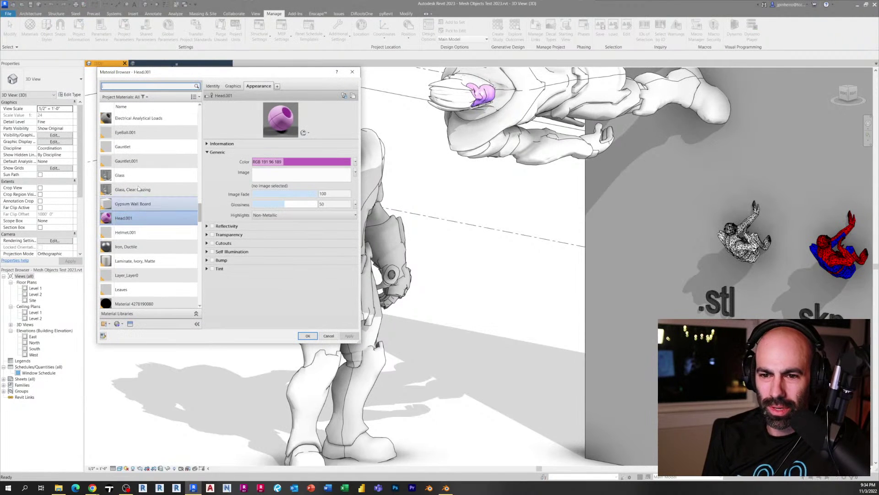
left_click(145, 97)
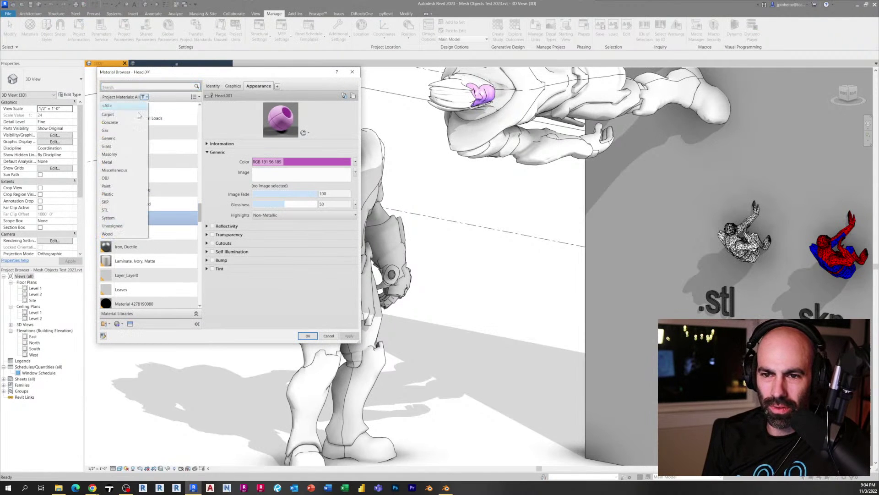
left_click(117, 179)
scroll(155, 216, "up", 10)
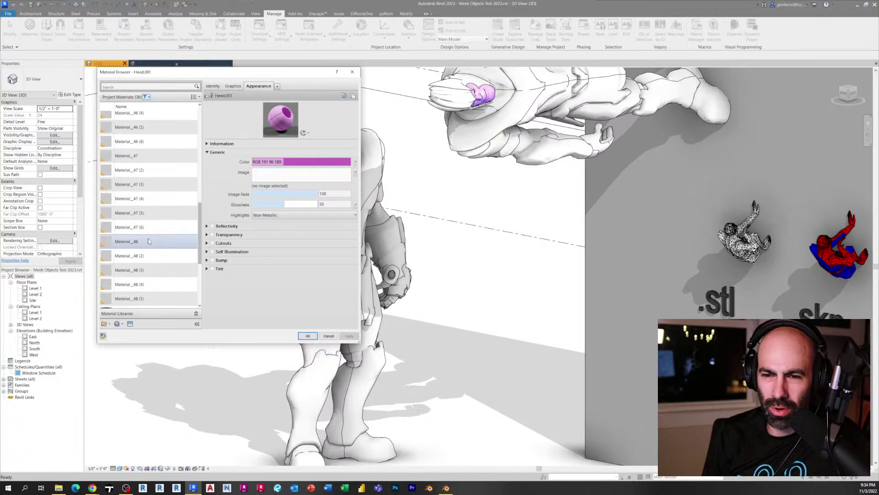
scroll(133, 210, "down", 10)
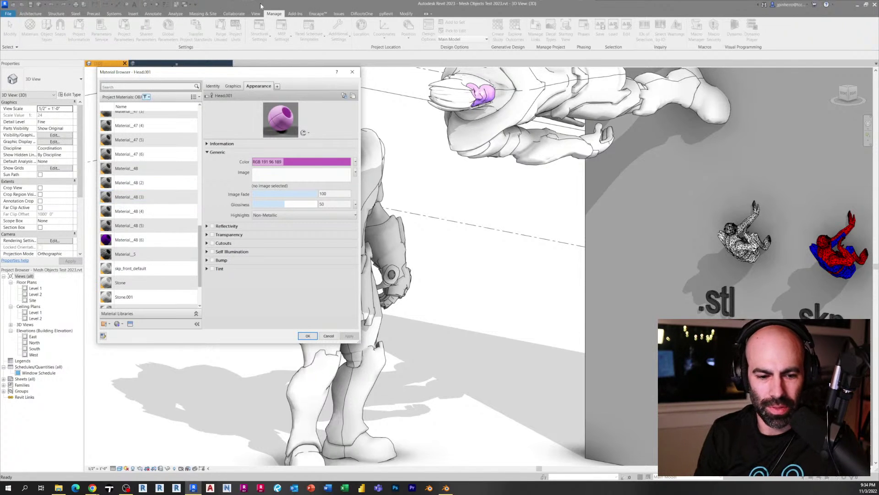
scroll(149, 206, "down", 1)
left_click(330, 338)
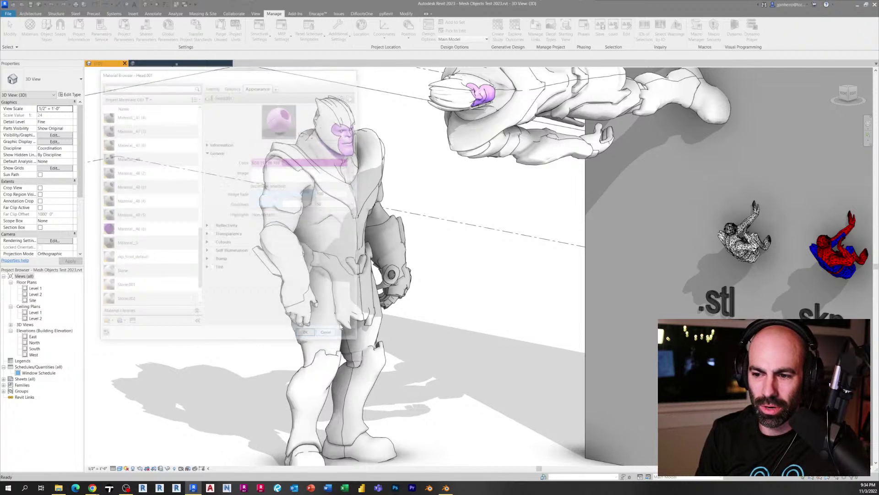
Step: Switch to Blender and open Tree Revit Test.blend, discarding the unsaved changes to the Thanos scene
scroll(403, 334, "down", 1)
middle_click_drag(448, 378, 406, 384)
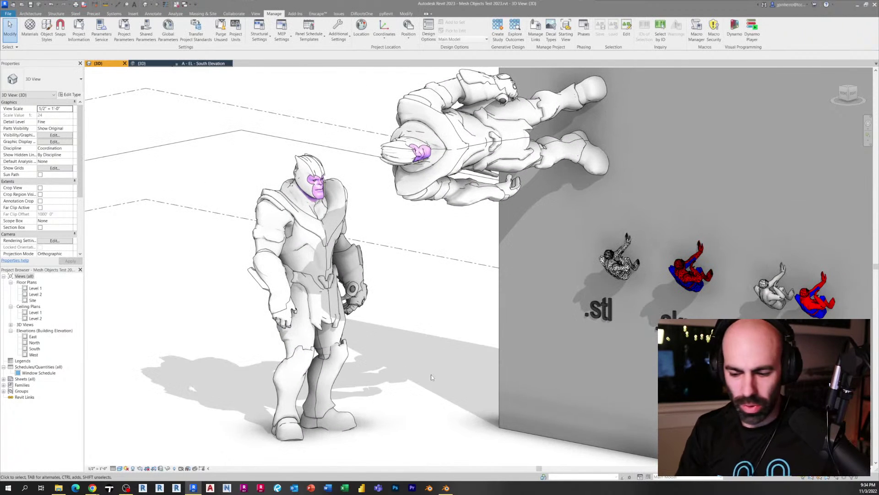
left_click(446, 487)
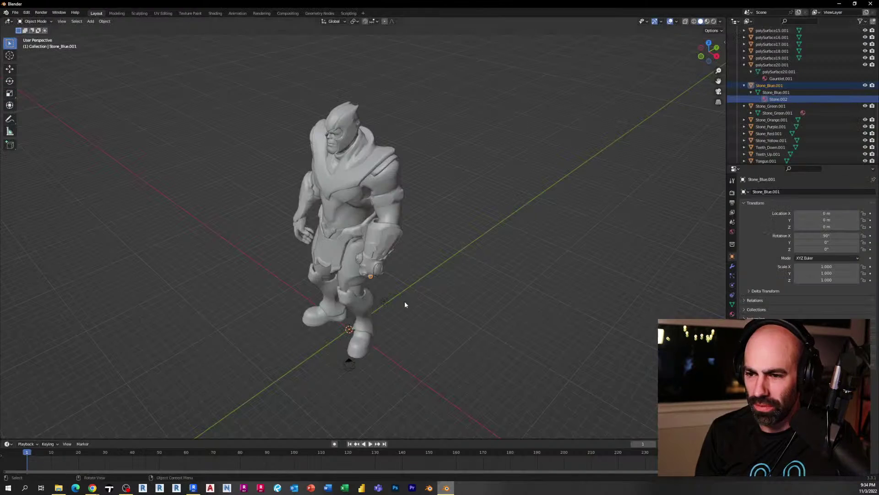
left_click(14, 13)
left_click(23, 32)
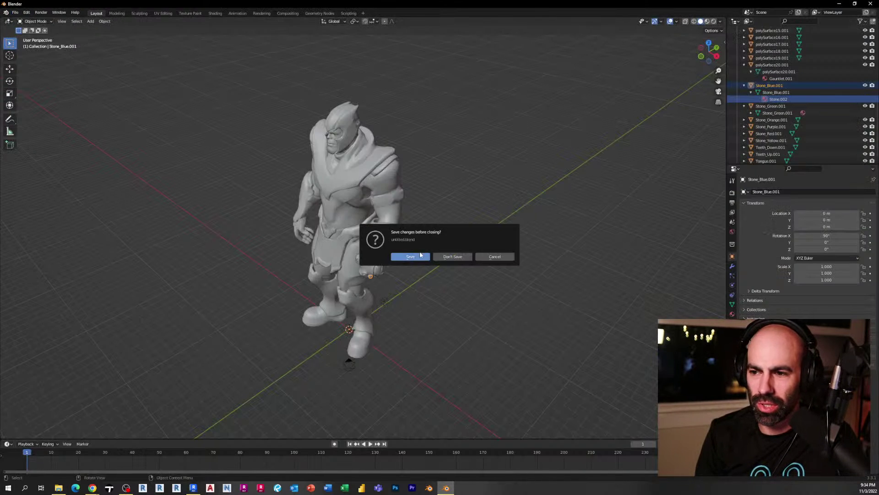
left_click(452, 257)
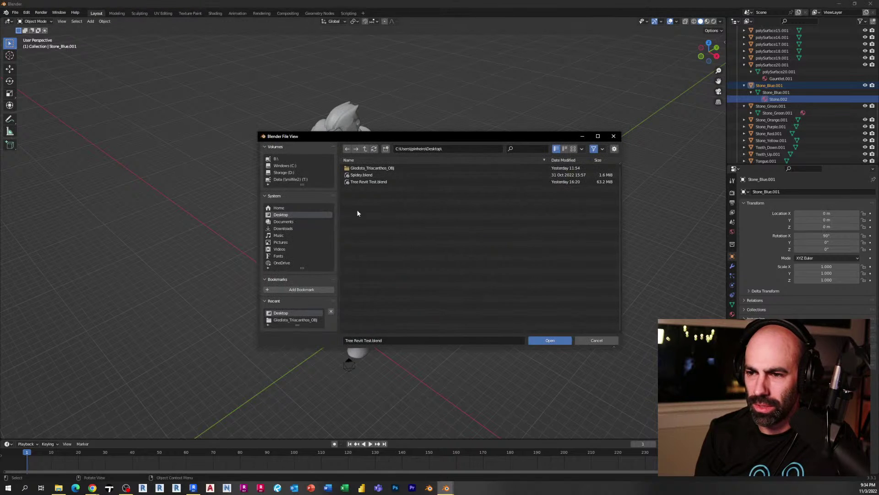
left_click(534, 343)
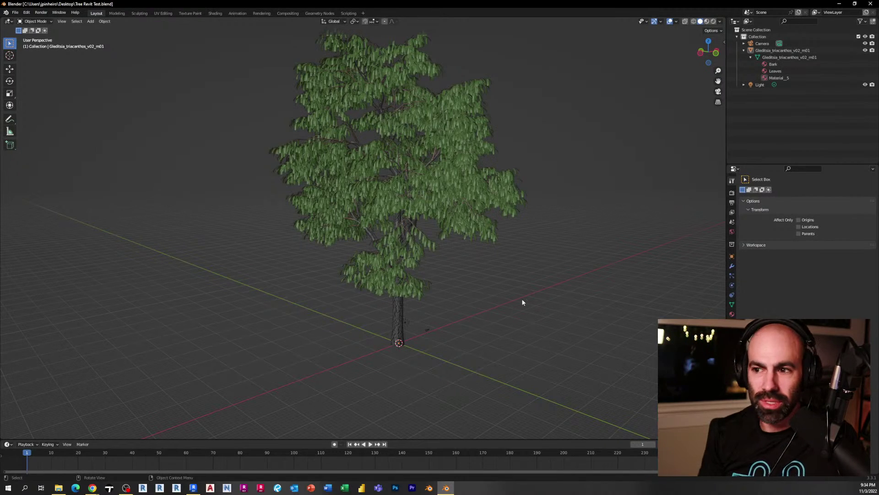
Step: Examine the honey locust tree mesh from several angles, checking the trunk, branches and leaves up close and as a whole
middle_click_drag(425, 204, 437, 248)
scroll(505, 197, "up", 3)
scroll(340, 187, "down", 5)
scroll(428, 246, "up", 3)
scroll(427, 247, "down", 4)
scroll(438, 247, "up", 5)
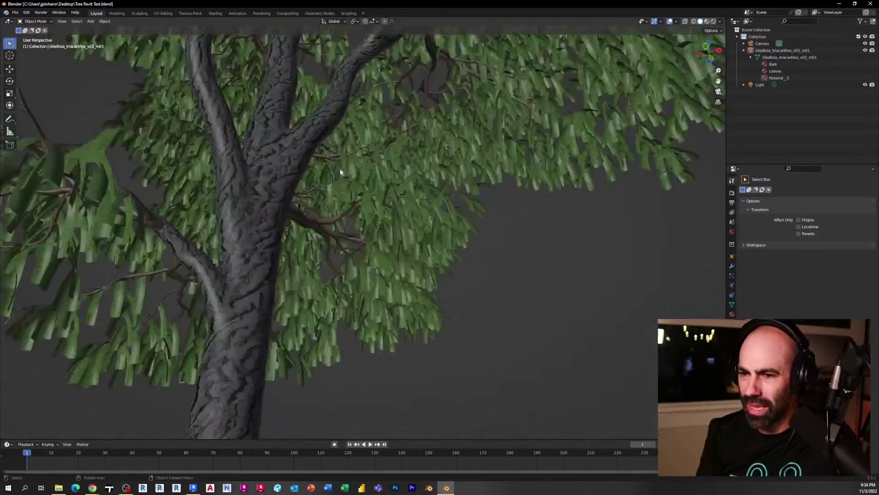
middle_click_drag(339, 169, 390, 197)
scroll(361, 186, "down", 6)
scroll(359, 180, "up", 2)
scroll(356, 180, "down", 2)
scroll(365, 182, "down", 3)
scroll(366, 190, "up", 3)
left_click(401, 198)
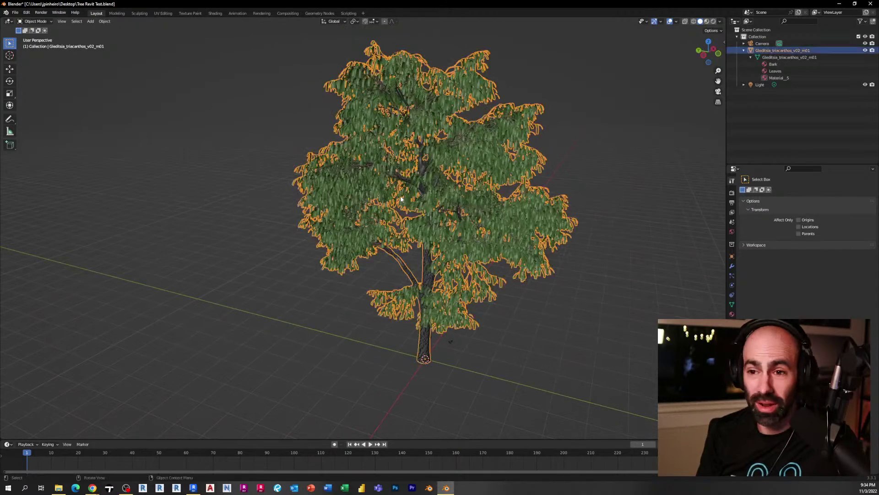
left_click(546, 89)
middle_click_drag(608, 82, 590, 151)
Step: Inspect the Bark, Leaves and Material__5 entries under the tree object in the scene hierarchy, including the options available for them
left_click_drag(820, 98, 795, 65)
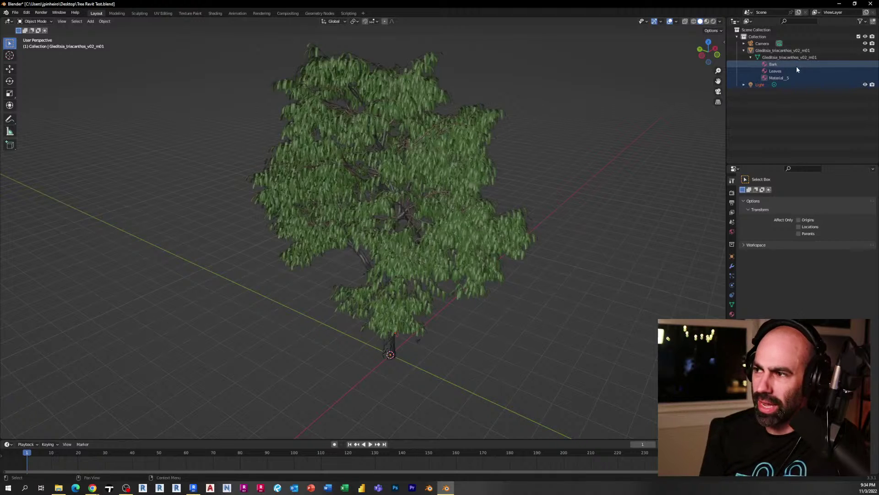
left_click(794, 70)
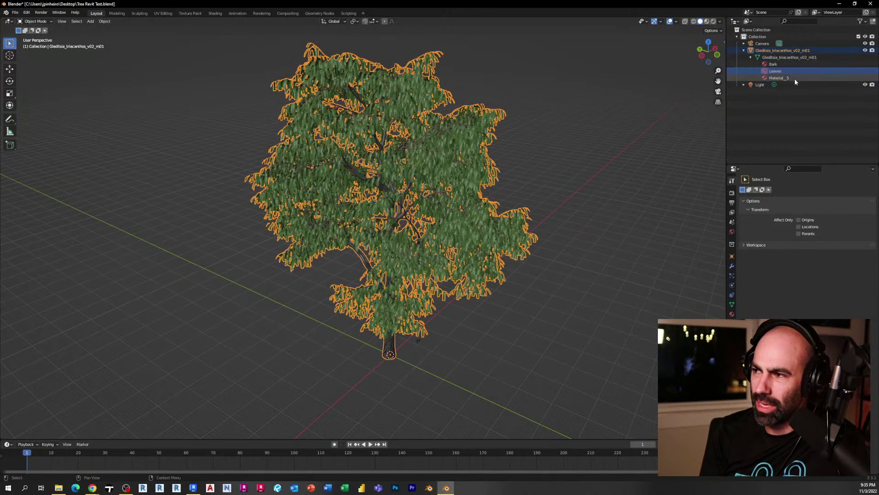
left_click(778, 78)
left_click(558, 130)
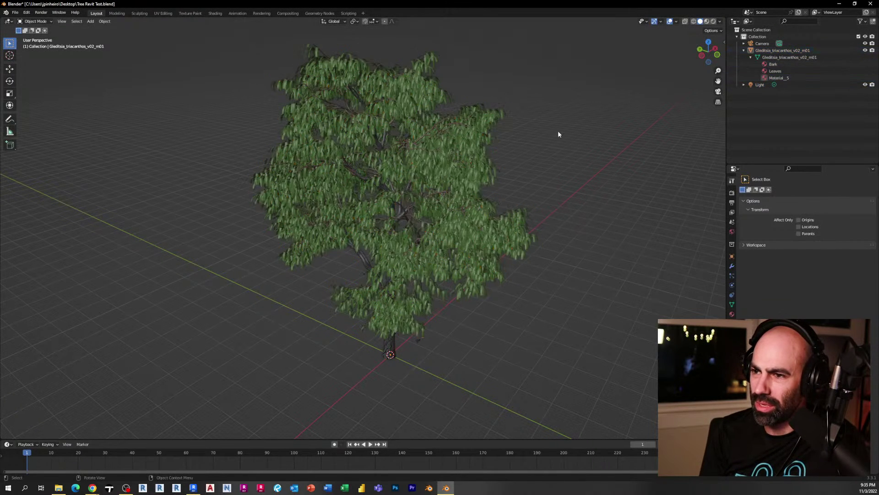
scroll(378, 212, "up", 6)
left_click(788, 78)
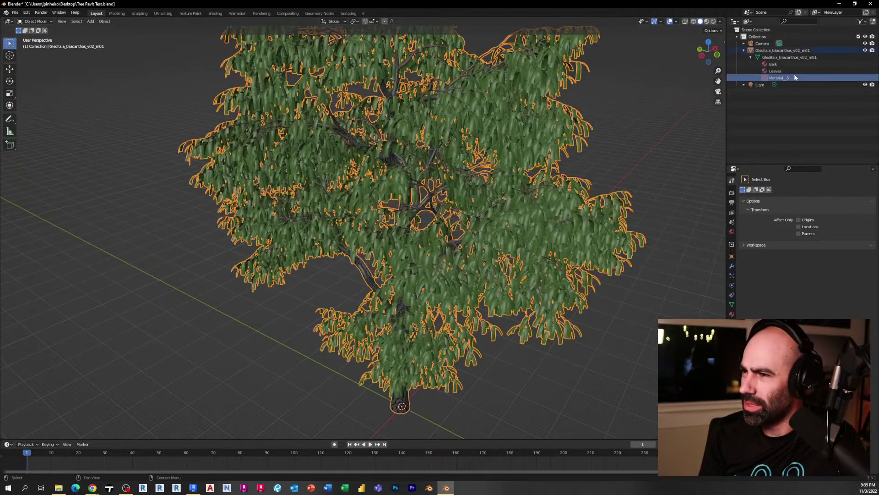
key("KP_Decimal")
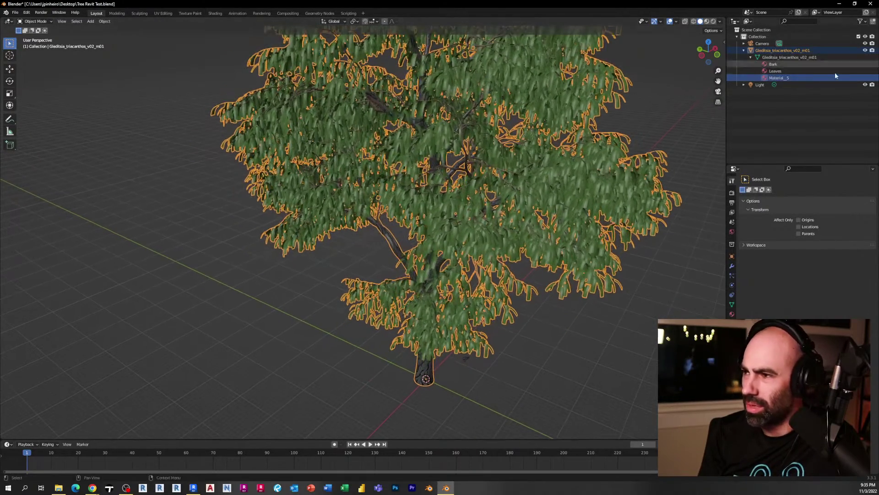
right_click(796, 78)
key("Escape")
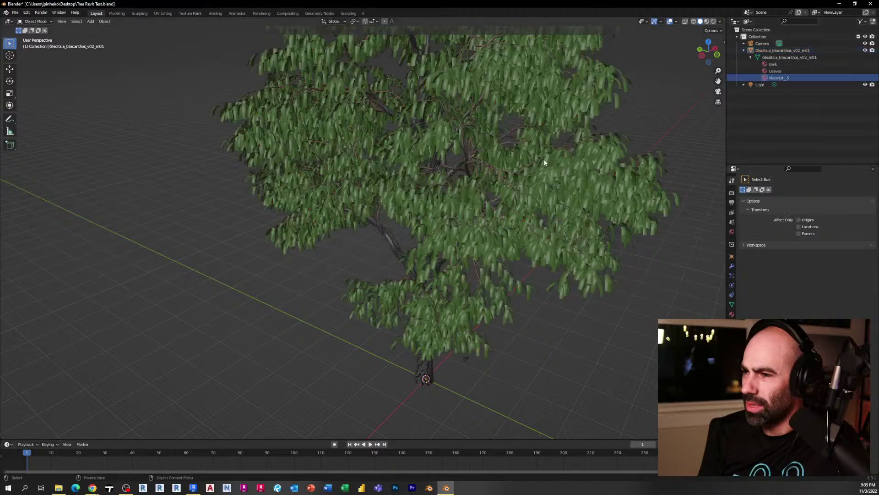
left_click(526, 189)
scroll(386, 244, "up", 2)
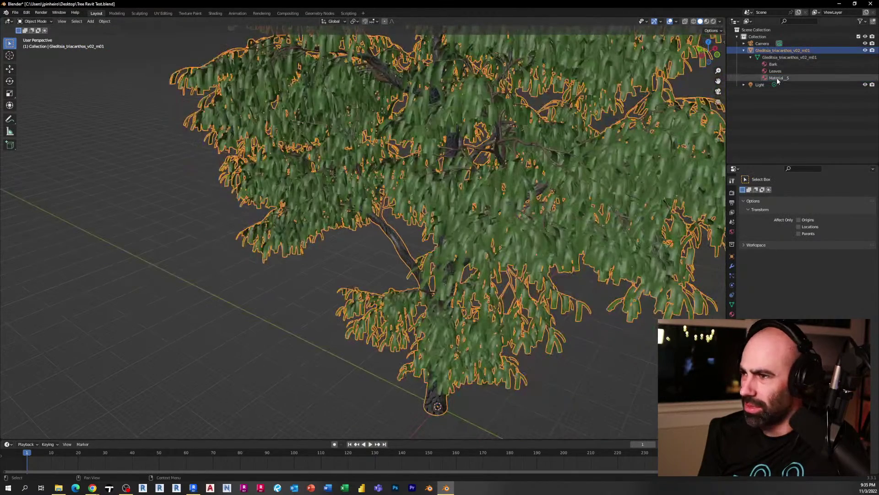
left_click(778, 72)
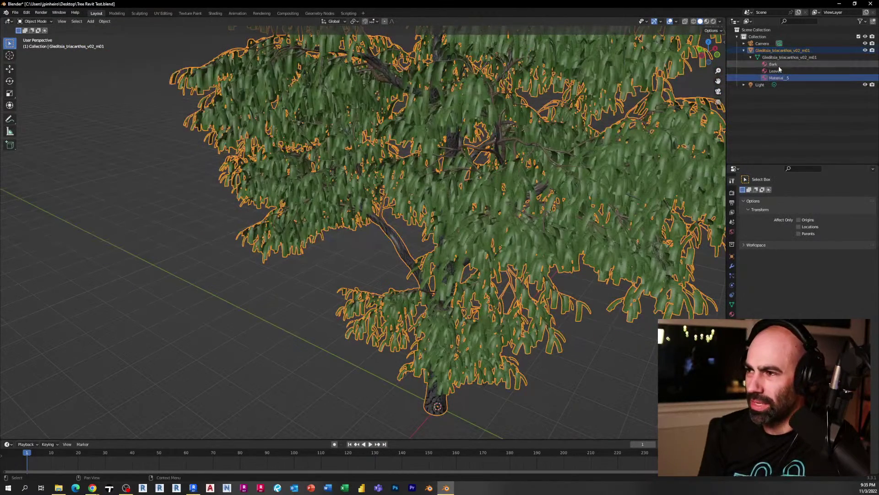
left_click(774, 65)
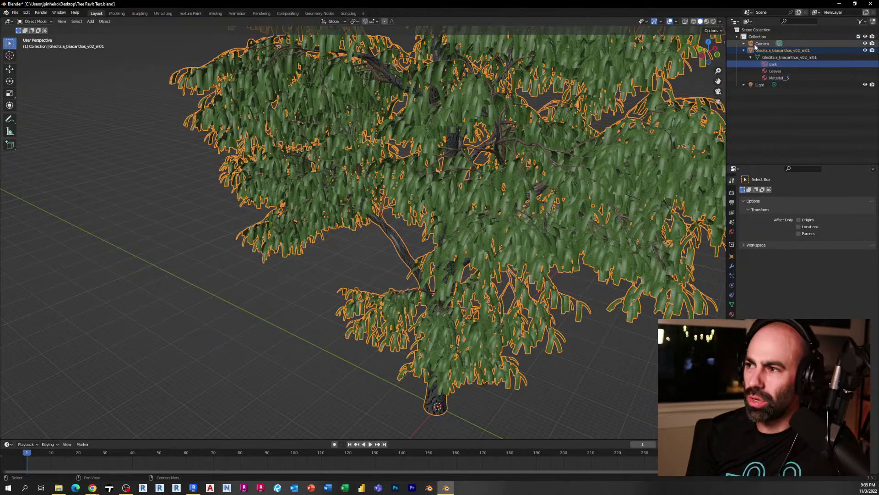
right_click(760, 43)
left_click(784, 67)
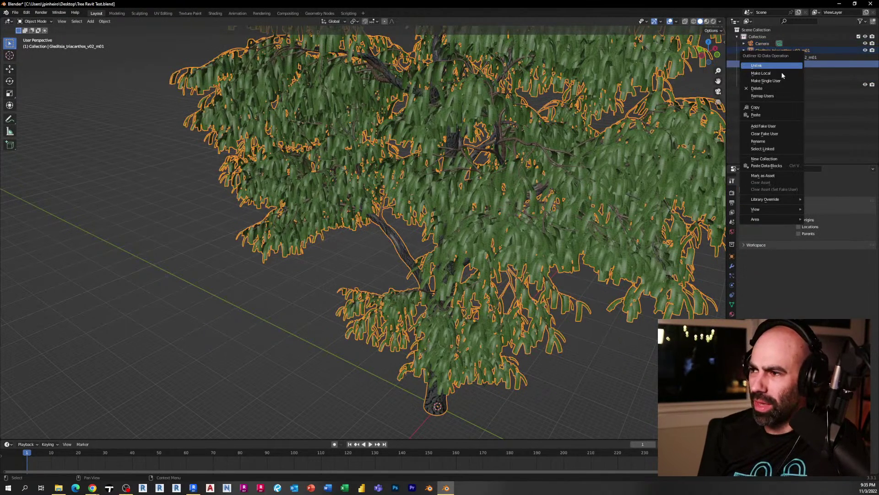
Step: Show the tree's material properties and review the Bark, Leaves and Material__5 slots with their base color textures
left_click(732, 314)
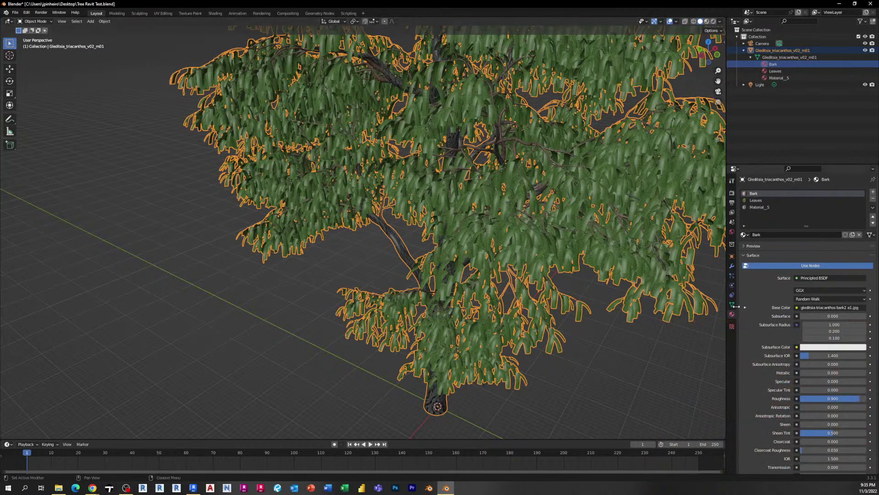
scroll(499, 236, "down", 5)
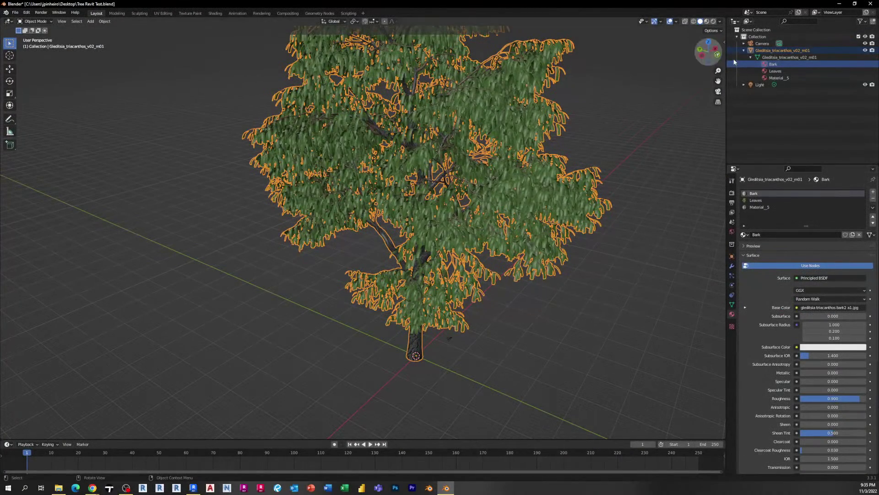
left_click(762, 51)
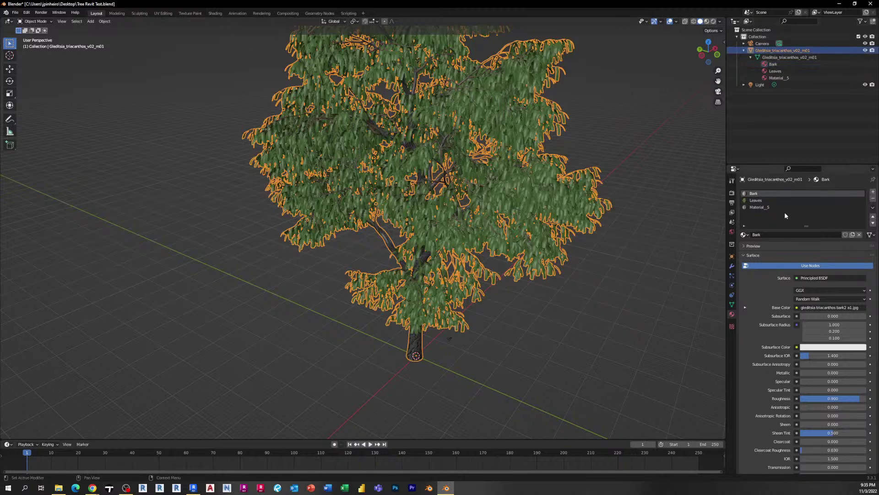
left_click(768, 200)
left_click(767, 207)
left_click(768, 200)
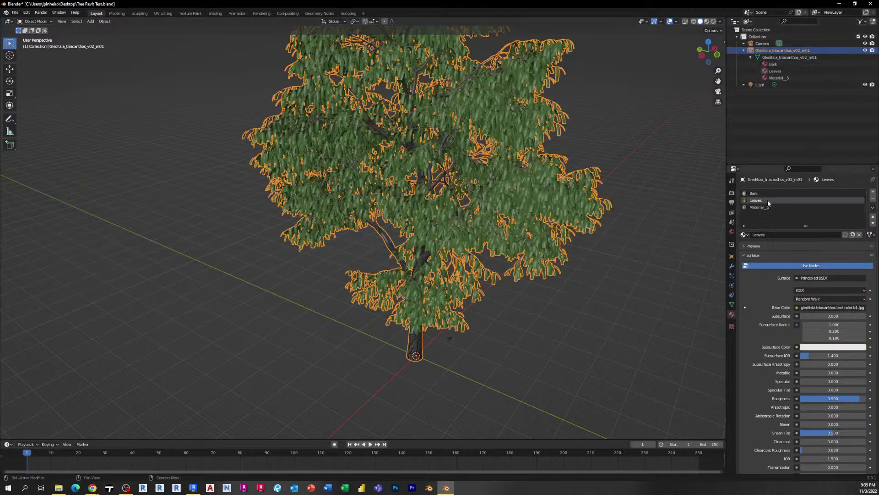
left_click(768, 193)
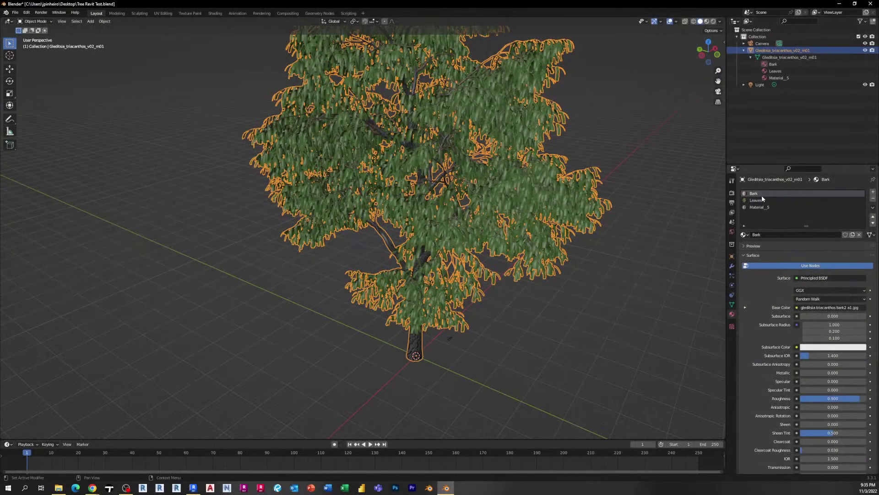
right_click(762, 195)
key("Escape")
right_click(762, 194)
key("Escape")
left_click(758, 201)
left_click(762, 208)
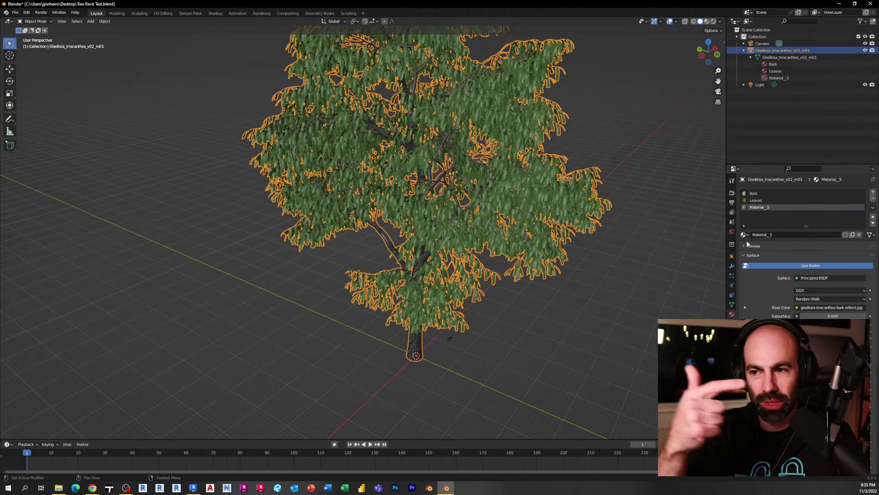
middle_click_drag(447, 231, 394, 183)
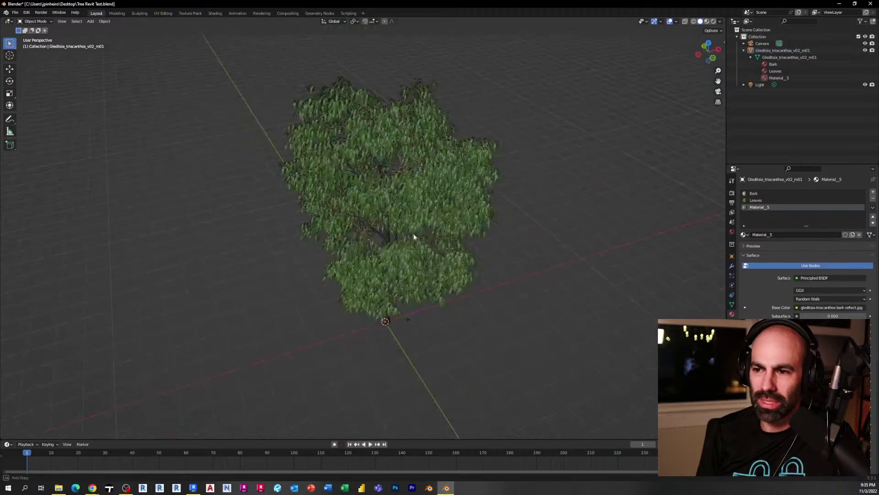
scroll(370, 202, "up", 4)
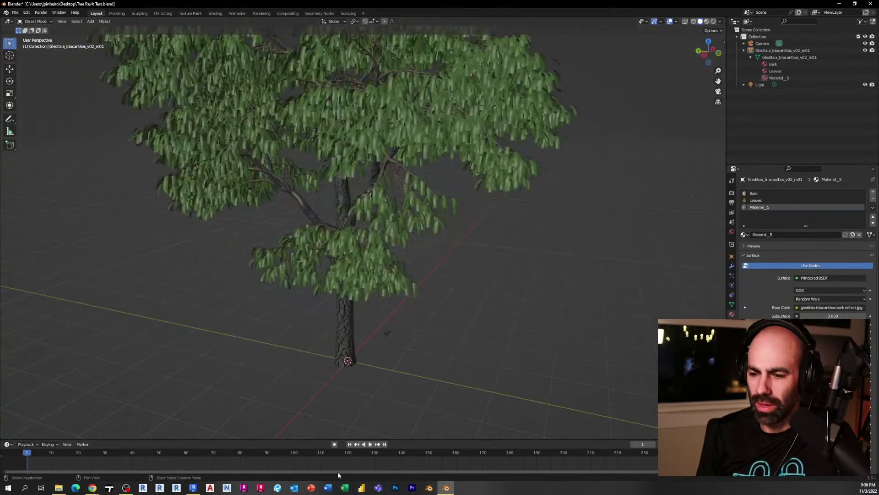
Step: Switch to Revit and show the barn project's A - EL - South Elevation view, dismissing the save reminder
left_click(193, 487)
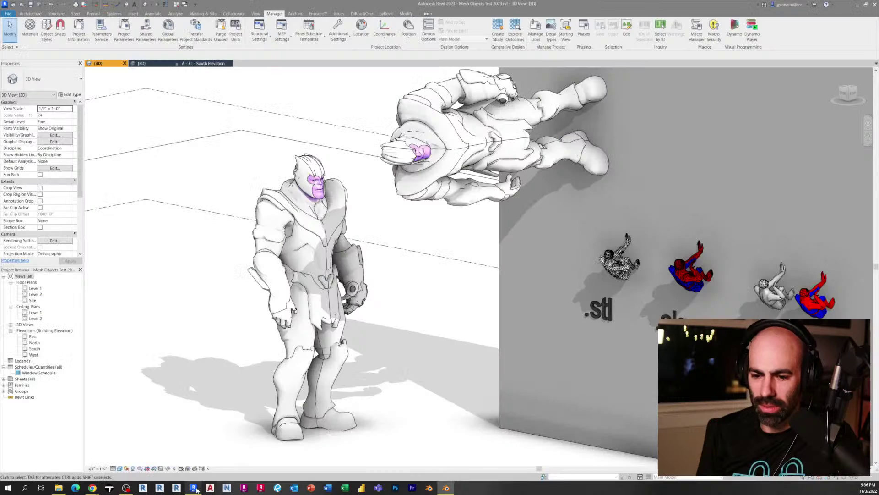
left_click(202, 64)
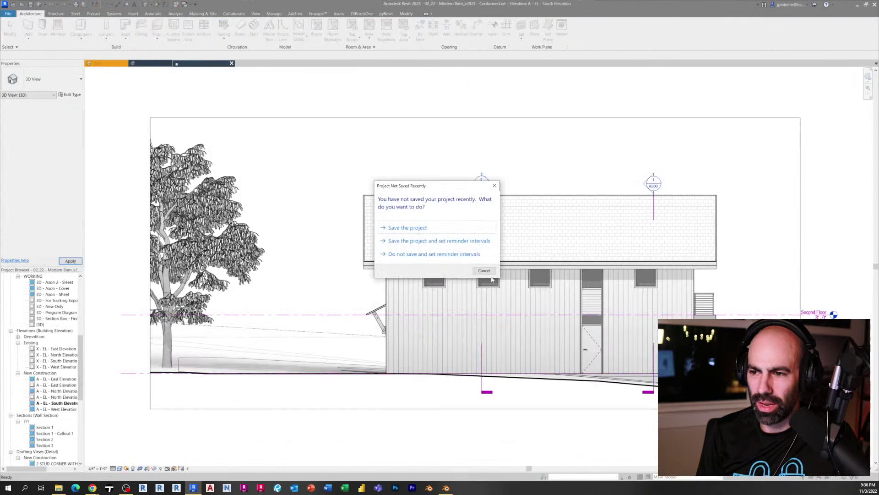
left_click(491, 272)
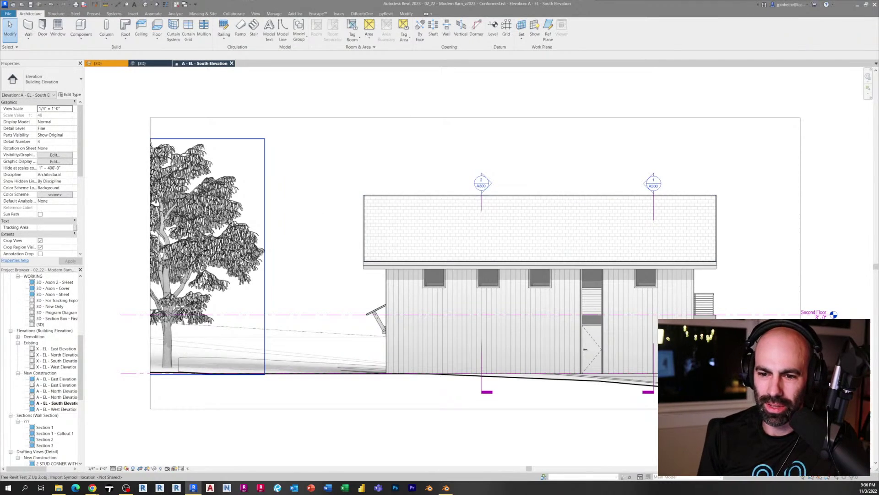
Step: Examine the imported OBJ tree and the people on the deck in the south elevation, both up close and in the full view
scroll(193, 289, "up", 5)
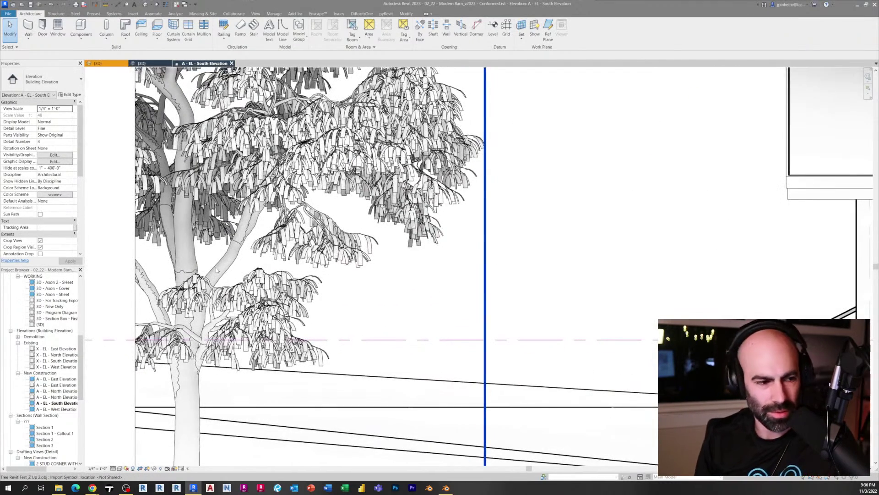
scroll(217, 270, "down", 3)
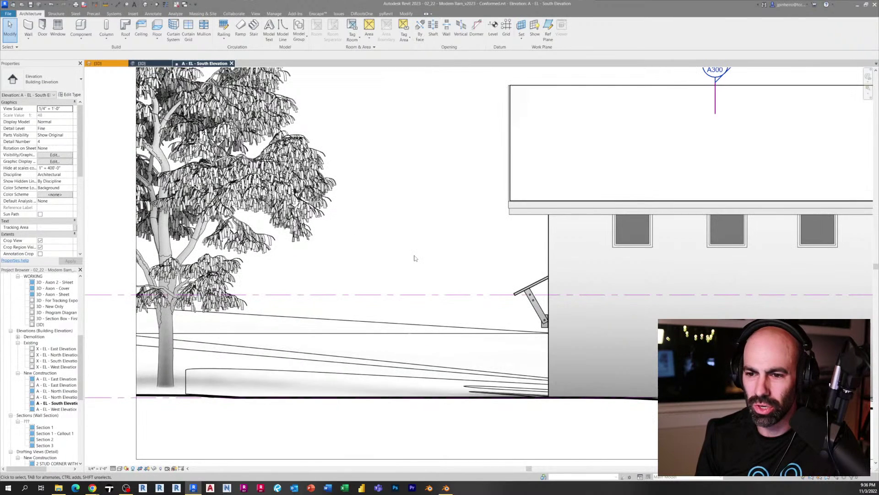
scroll(361, 278, "down", 2)
scroll(516, 279, "down", 2)
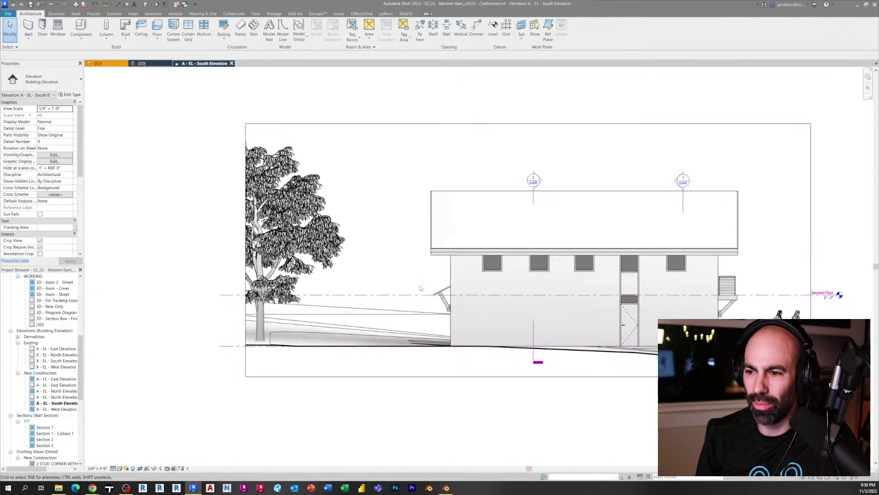
middle_click_drag(596, 327, 463, 339)
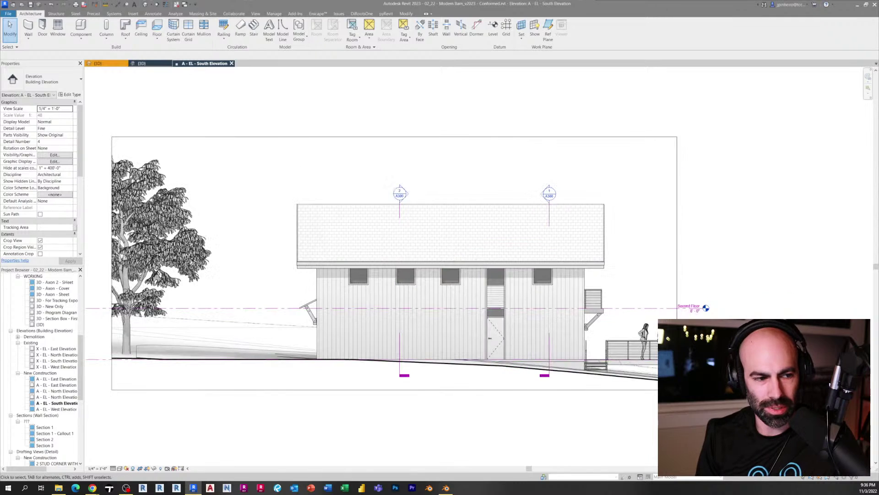
middle_click_drag(775, 318, 772, 251)
scroll(649, 273, "up", 5)
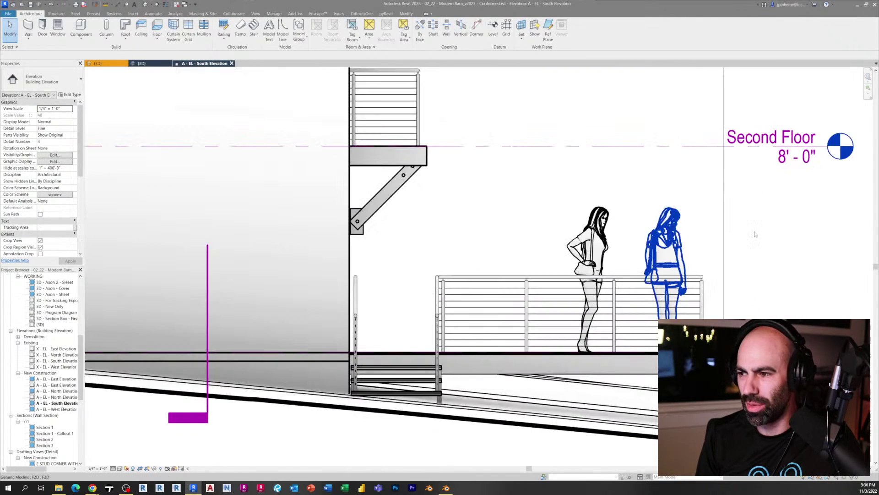
scroll(756, 234, "up", 2)
scroll(728, 276, "down", 7)
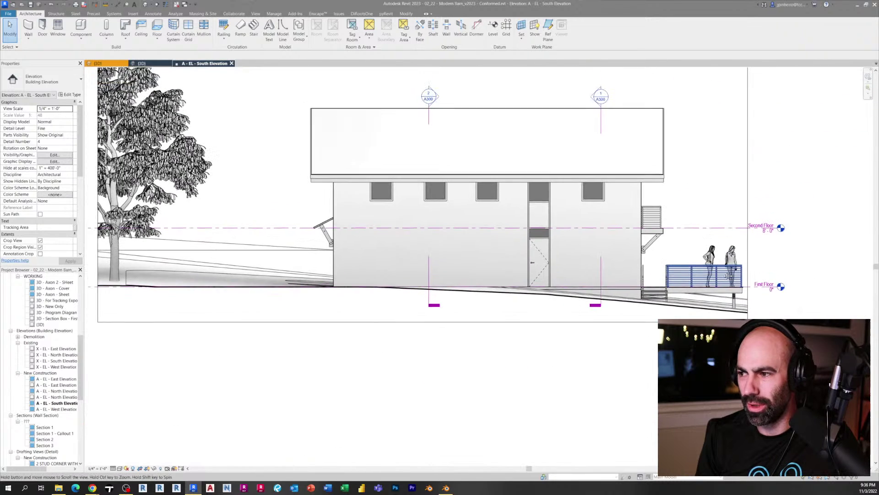
middle_click_drag(728, 276, 738, 310)
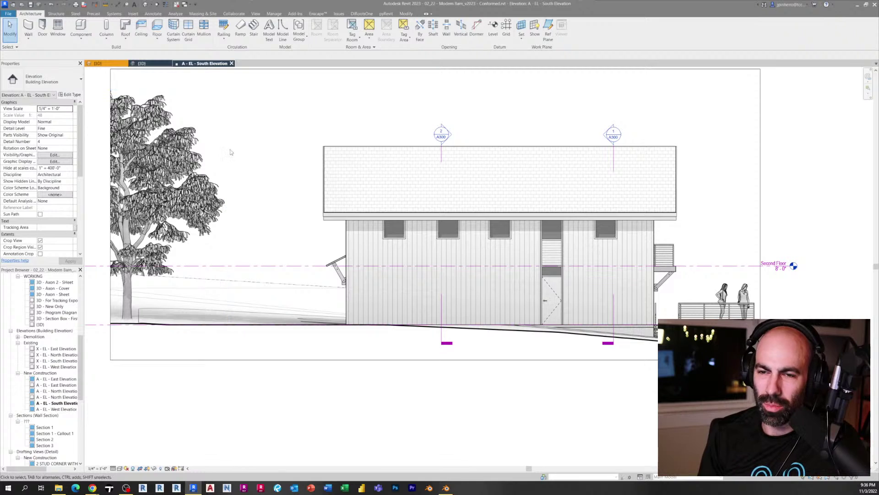
Step: Show the barn project's 3D view and examine the imported OBJ tree up close from a couple of angles
left_click(145, 6)
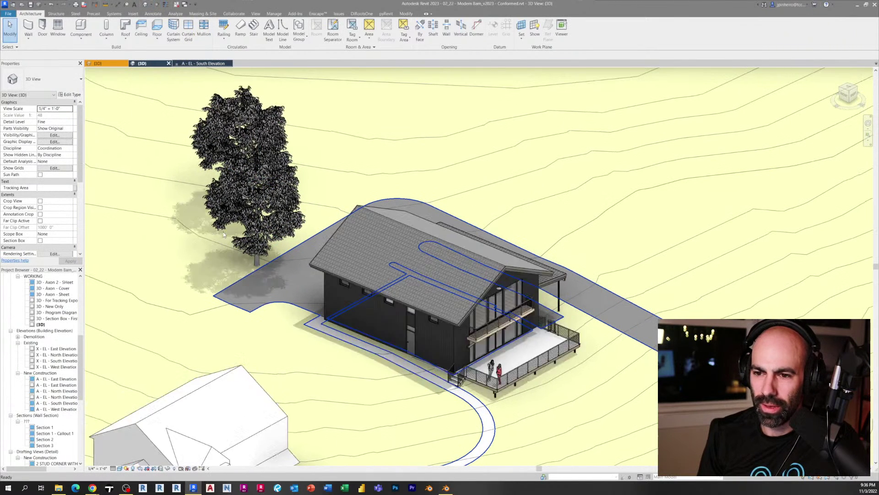
scroll(223, 232, "up", 5)
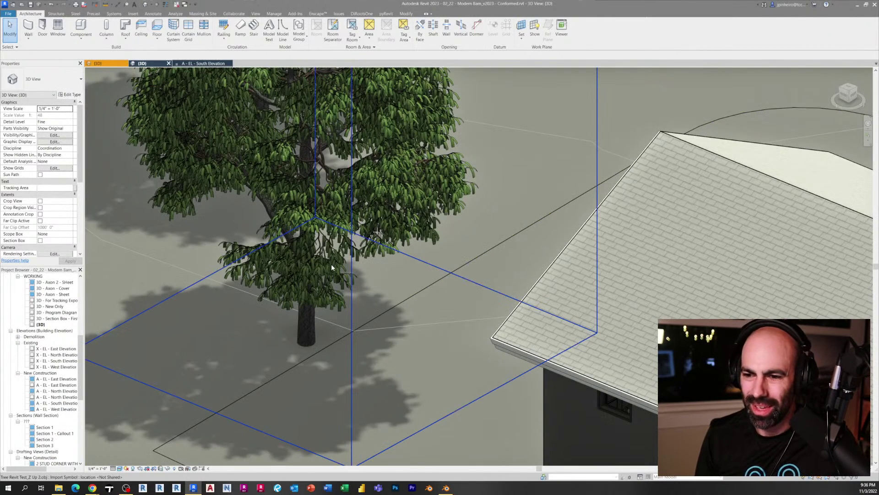
left_click(316, 331)
middle_click_drag(363, 329, 412, 302, "shift")
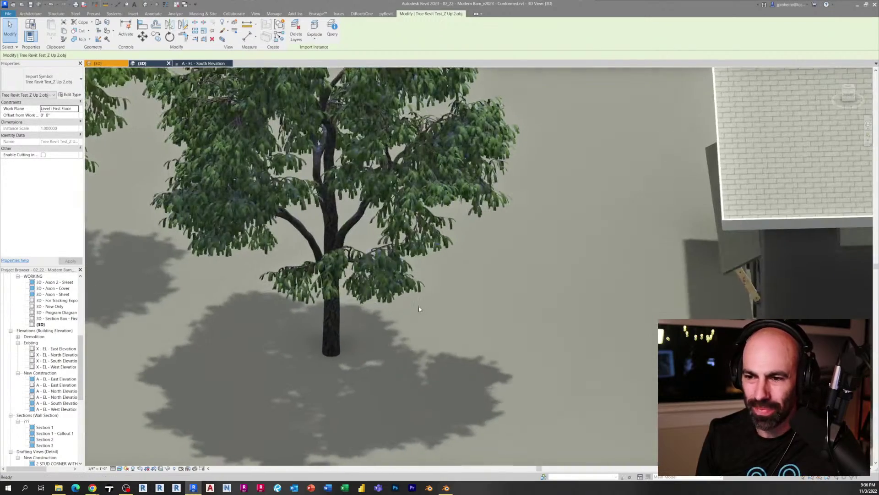
key("Escape")
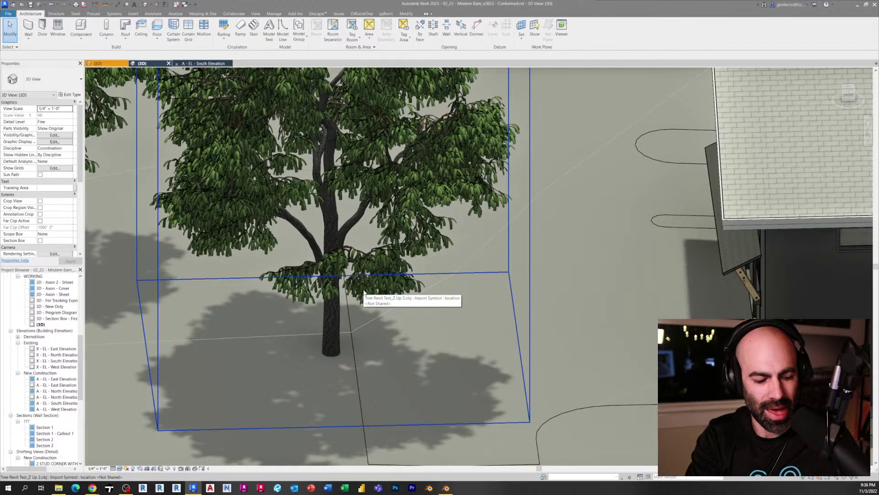
Step: Search the project materials for "bark", review the Bark material's appearance and image texture, and leave the Material Browser without changes
left_click(274, 14)
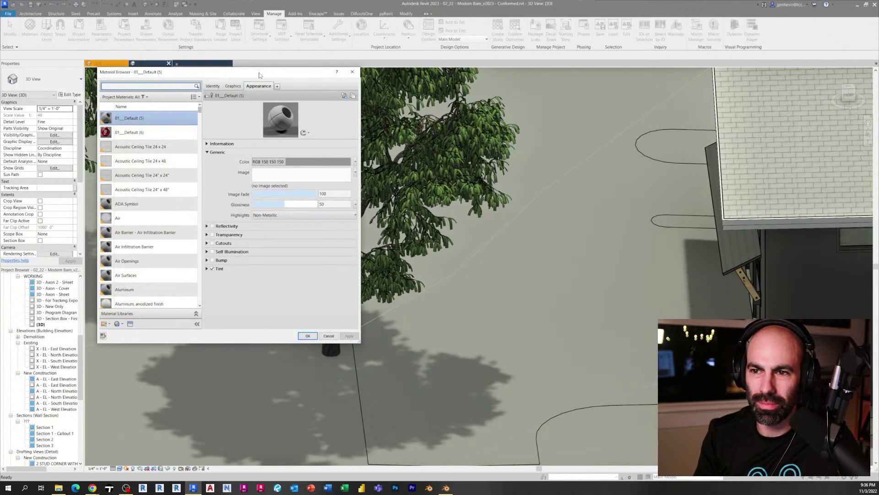
left_click_drag(259, 75, 194, 93)
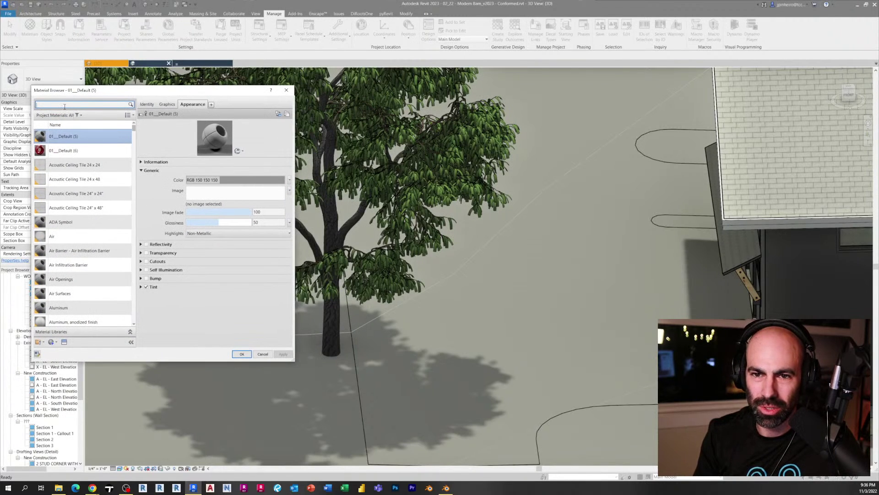
type("k")
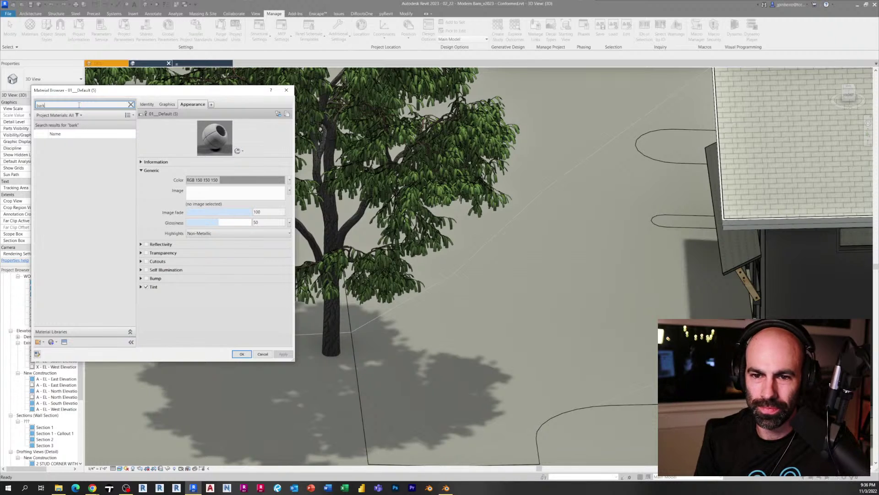
left_click(97, 152)
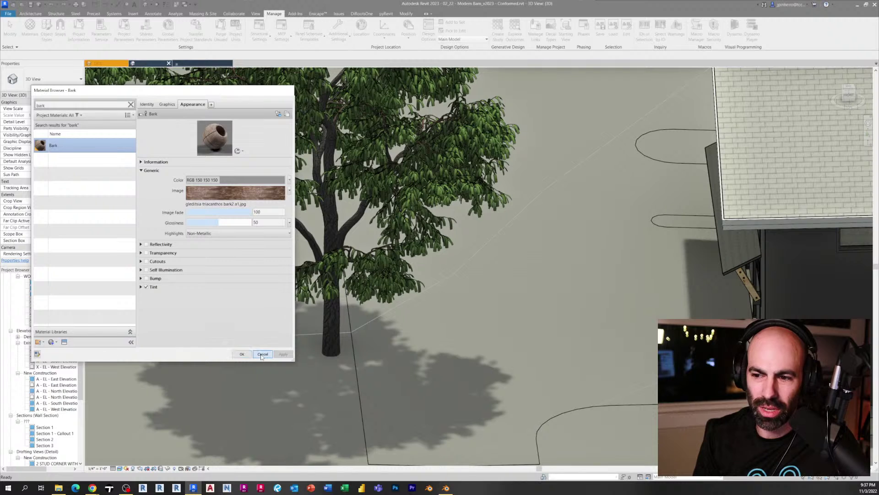
left_click(262, 354)
Step: Set the visual style of the barn project's 3D view to Shaded
scroll(308, 233, "up", 5)
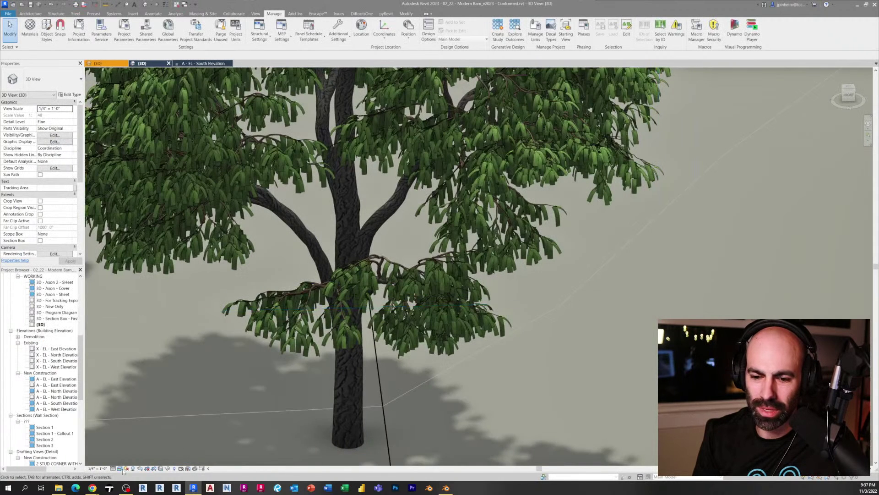
left_click(120, 468)
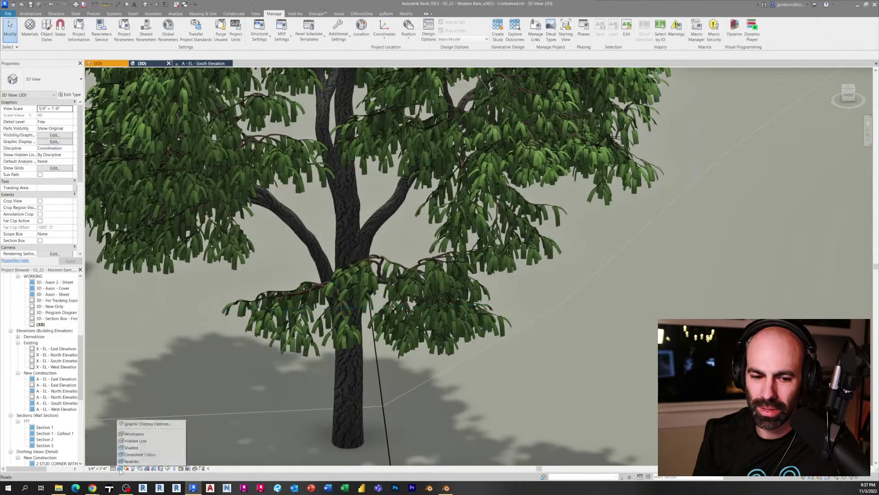
left_click(131, 448)
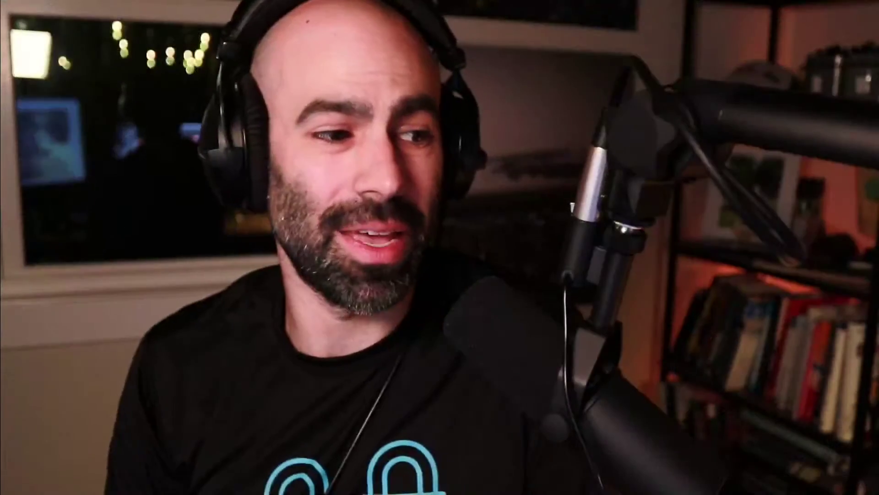
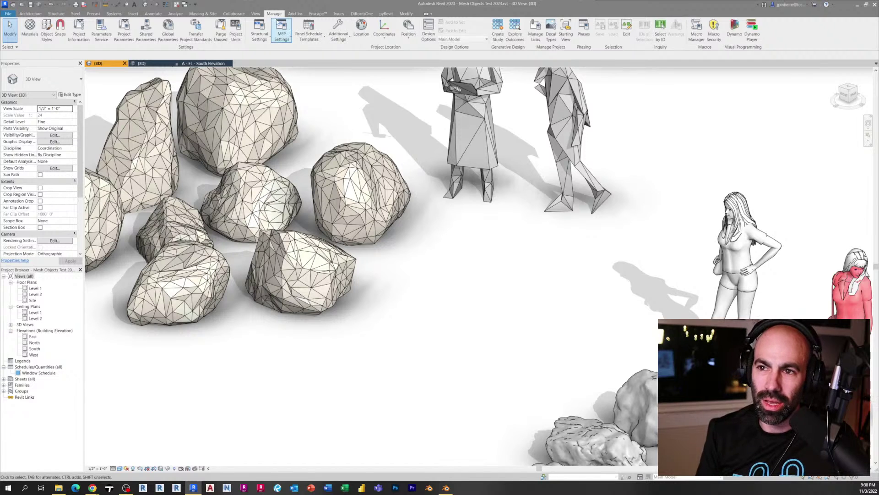
Step: Compare the faceted person and the smooth woman in the Mesh Objects Test 3D view, selecting the woman briefly and orbiting around both
left_click(386, 13)
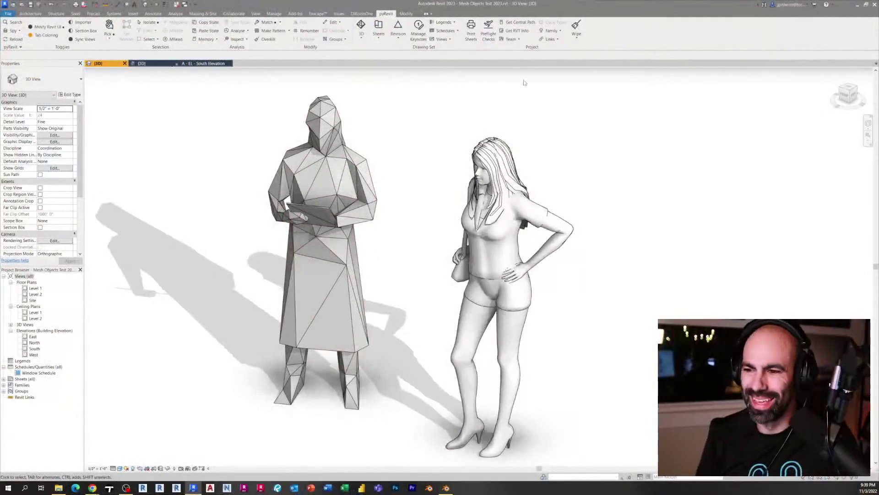
left_click(472, 302)
middle_click_drag(471, 302, 496, 183, "shift")
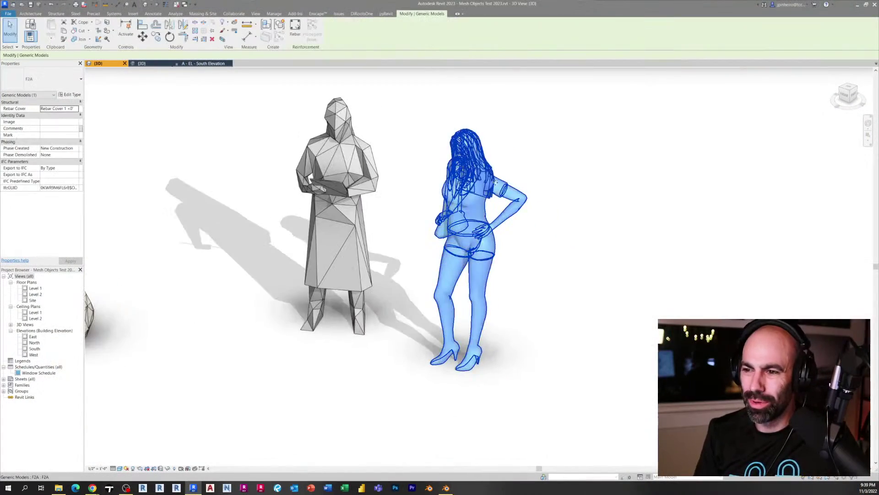
left_click(376, 182)
left_click(410, 169)
middle_click_drag(411, 169, 369, 173, "shift")
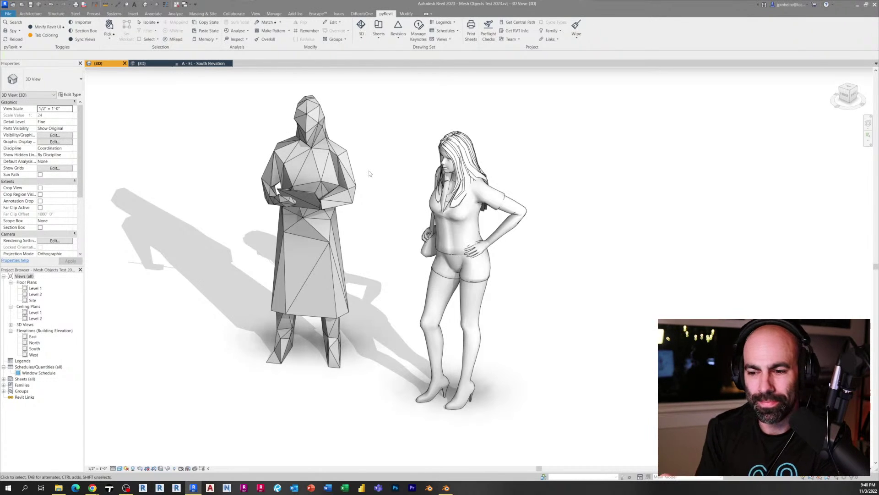
middle_click_drag(439, 272, 393, 271)
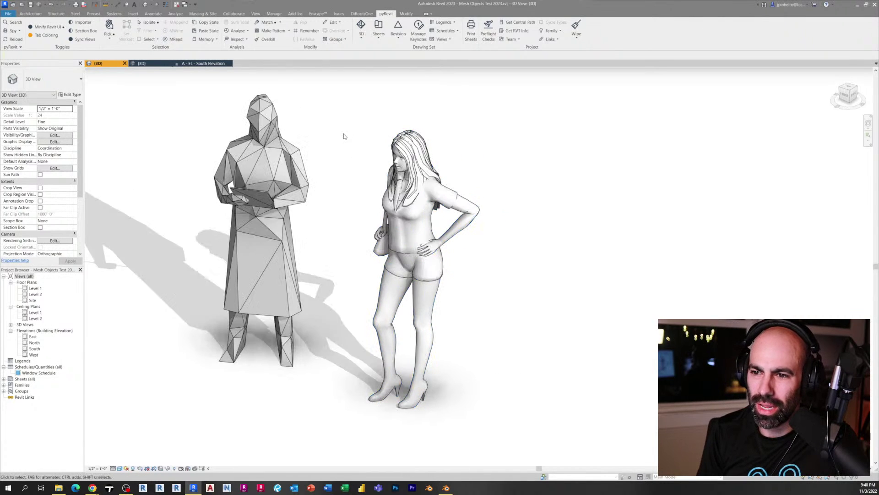
Step: Start Enscape for the Mesh Objects Test project's 3D view and place its render window over the Revit model
left_click(318, 13)
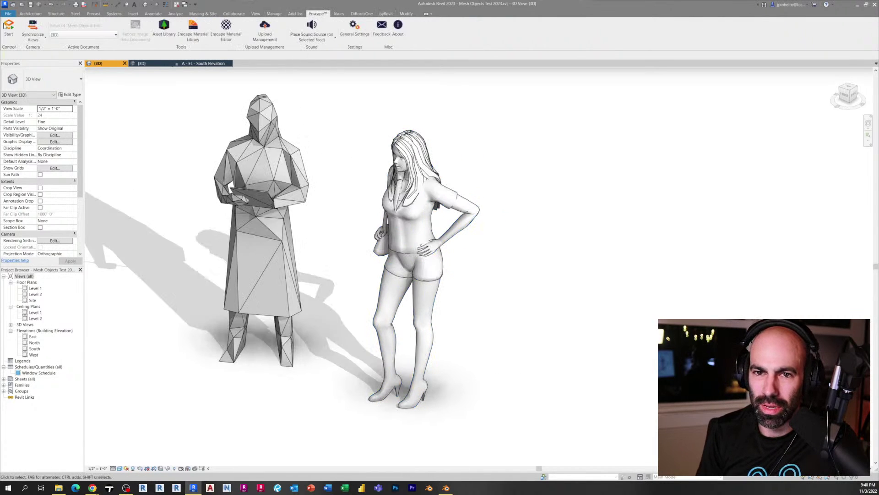
left_click(10, 27)
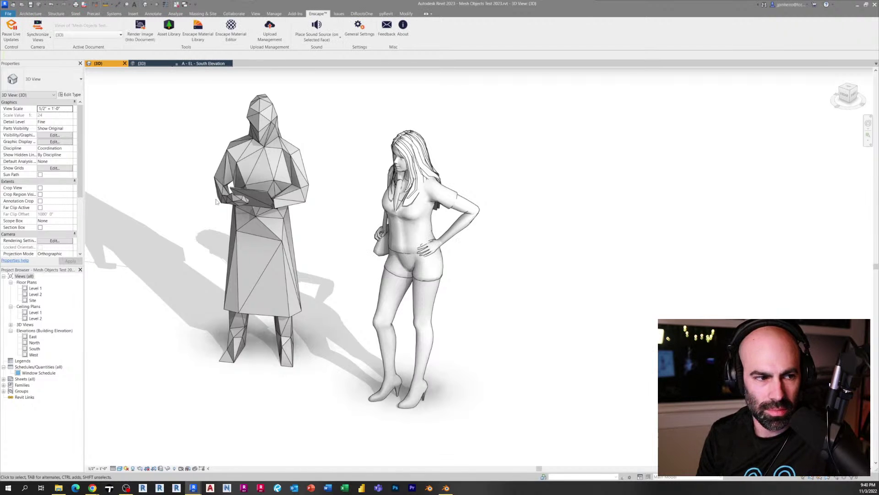
left_click_drag(878, 170, 476, 36)
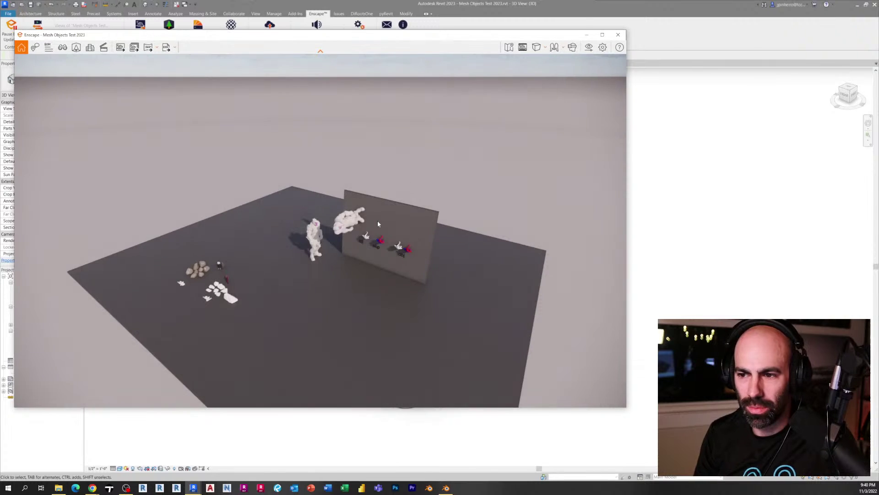
Step: Fly through the Enscape scene to examine the horizontal purple-faced figure by the wall and the matching figure standing on the floor
scroll(379, 224, "up", 5)
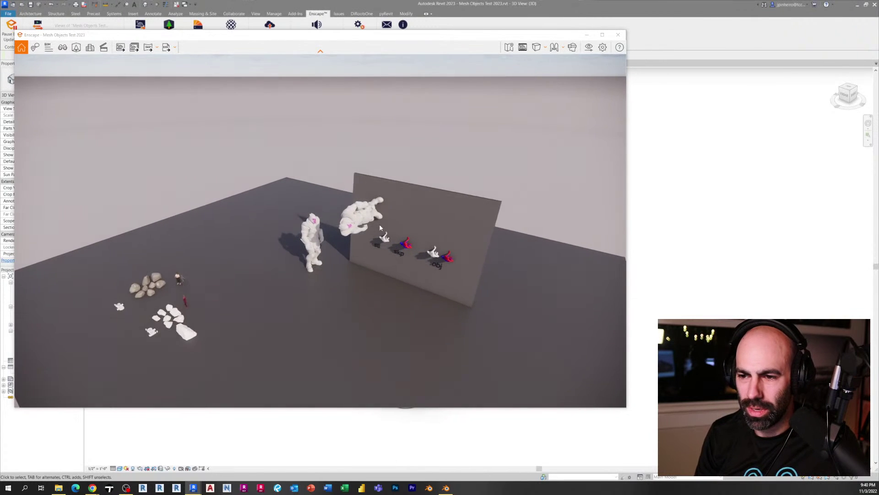
scroll(380, 227, "up", 5)
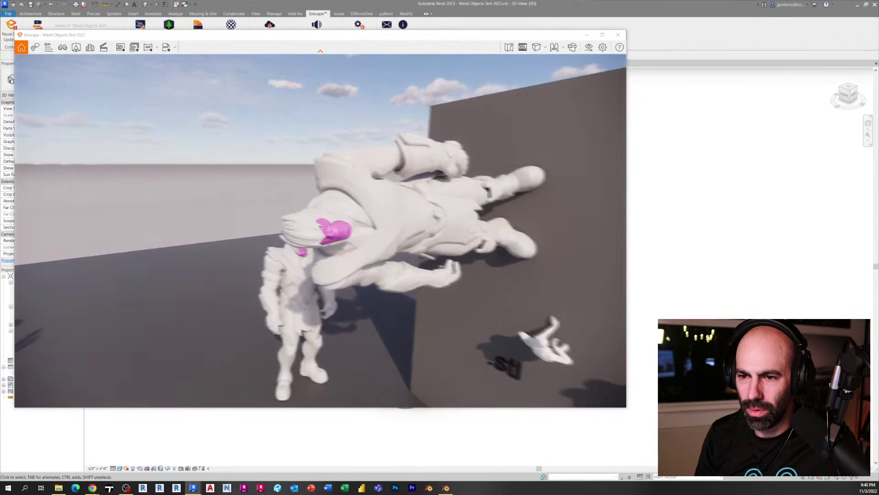
key("w")
key("d")
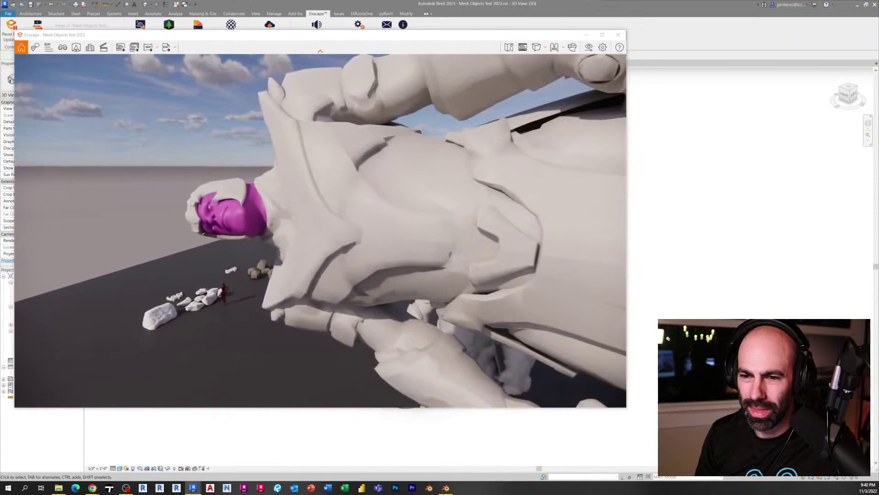
key("w")
key("a")
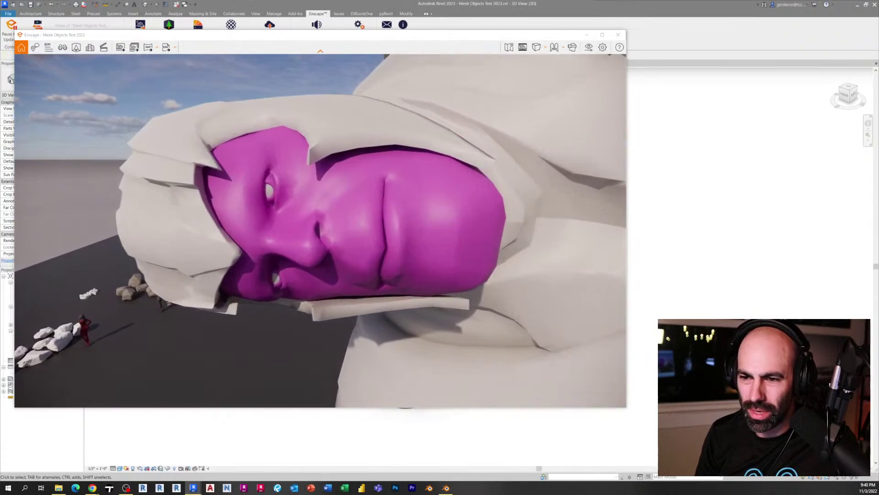
key("w")
key("s")
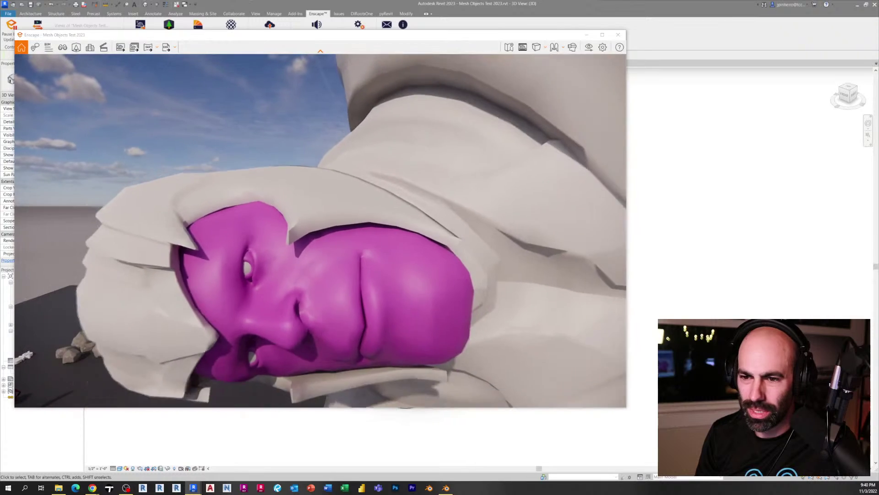
key("s")
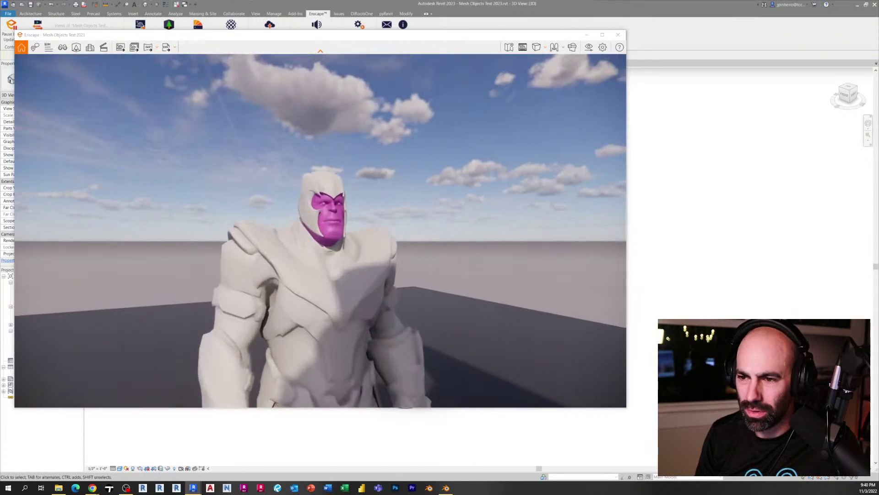
key("w")
key("s")
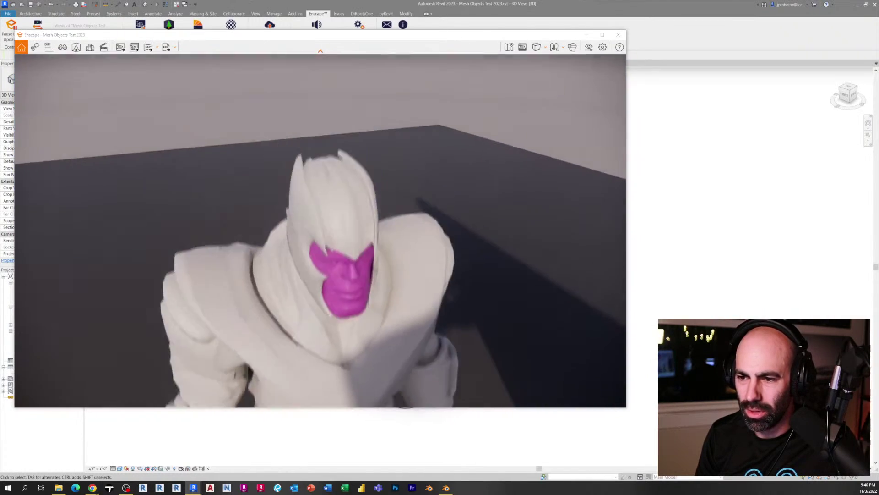
Step: Move to the wall in the Enscape scene and examine the Spider-Man meshes near the .obj label up close
key("w")
key("s")
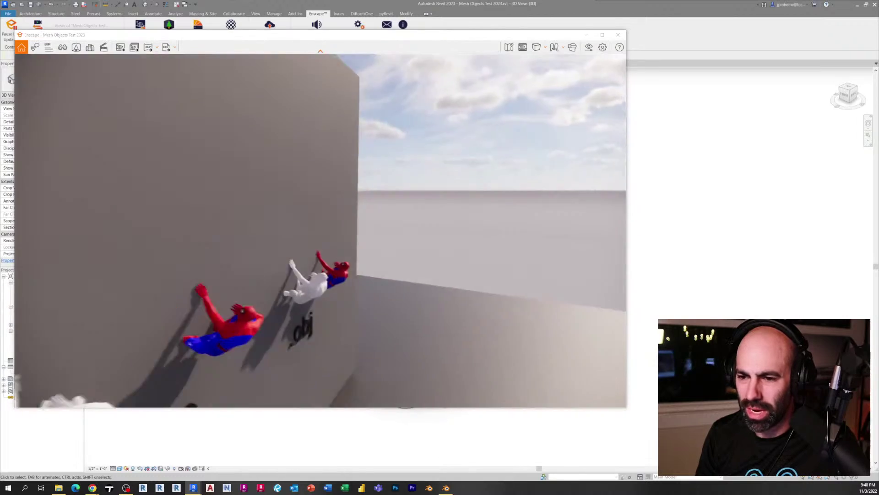
key("w")
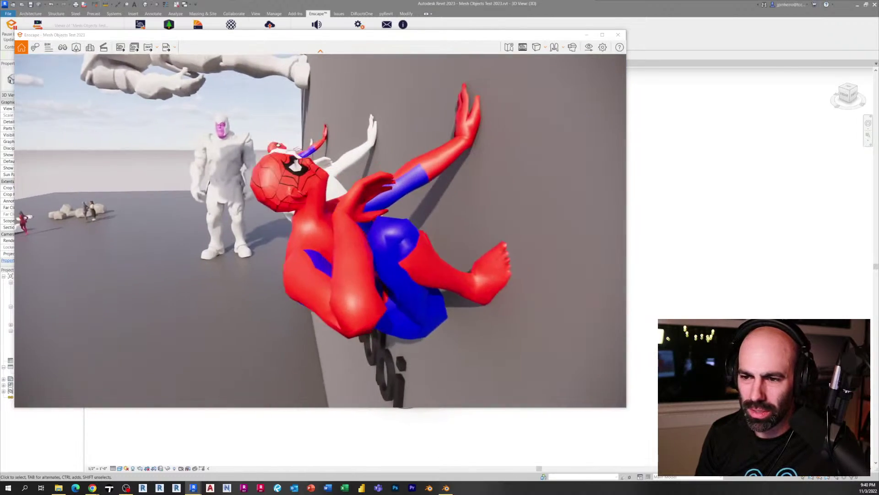
right_click_drag(316, 220, 319, 242)
key("w")
left_click_drag(318, 243, 257, 220)
key("w")
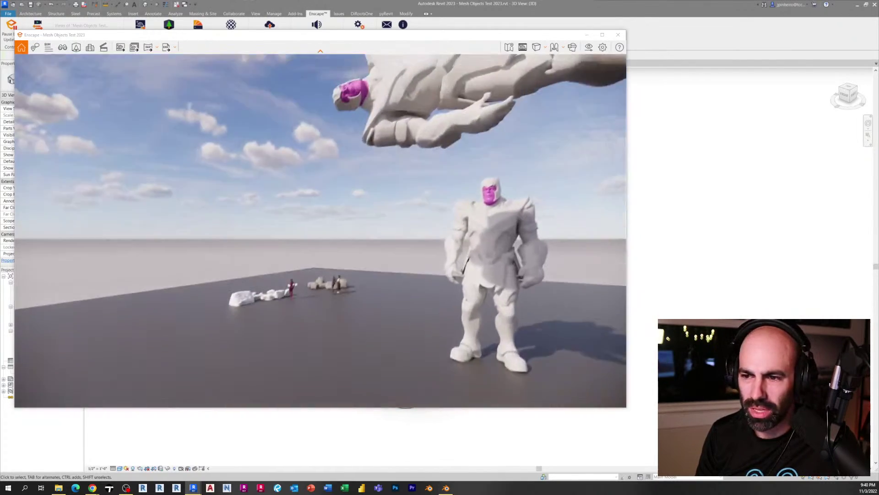
Step: Cross the Enscape scene to examine the rocks, the red woman, and the Enscape person beside the grey woman
key("w")
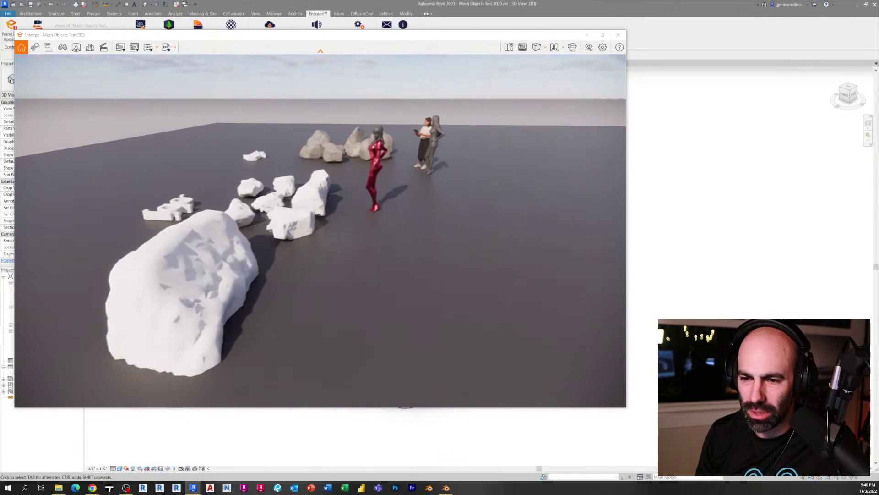
key("w")
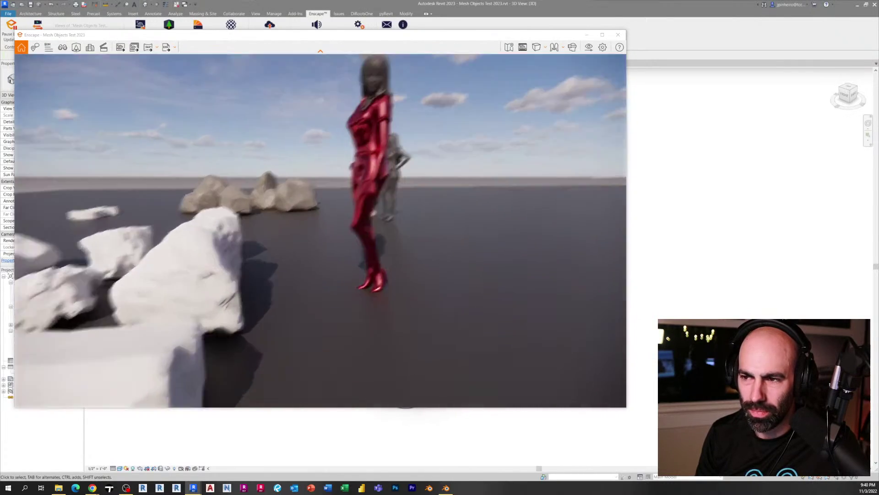
key("s")
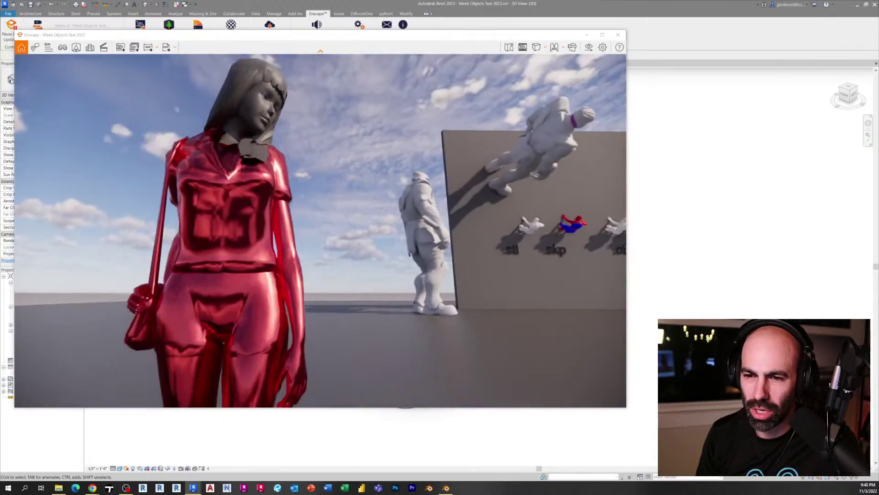
key("s")
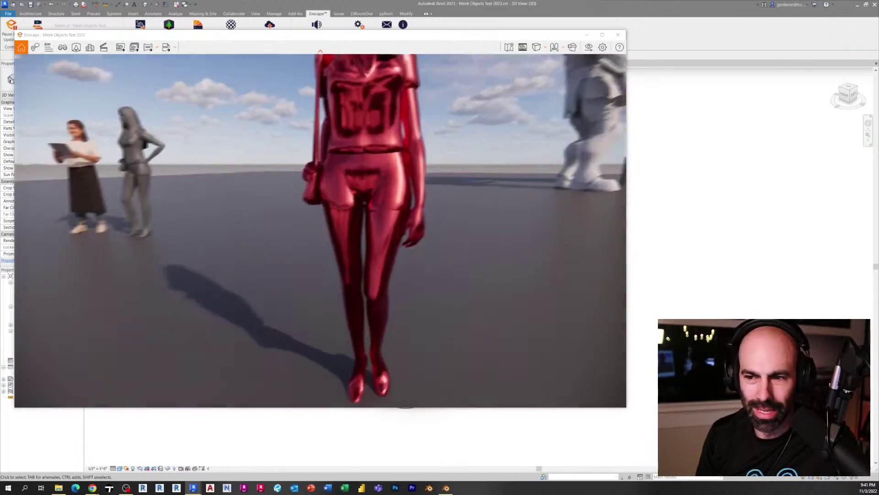
key("w")
key("w")
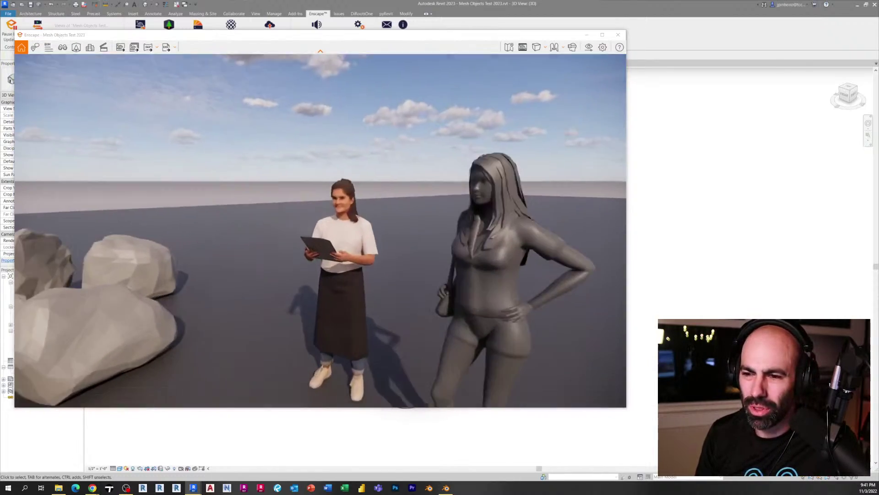
key("q")
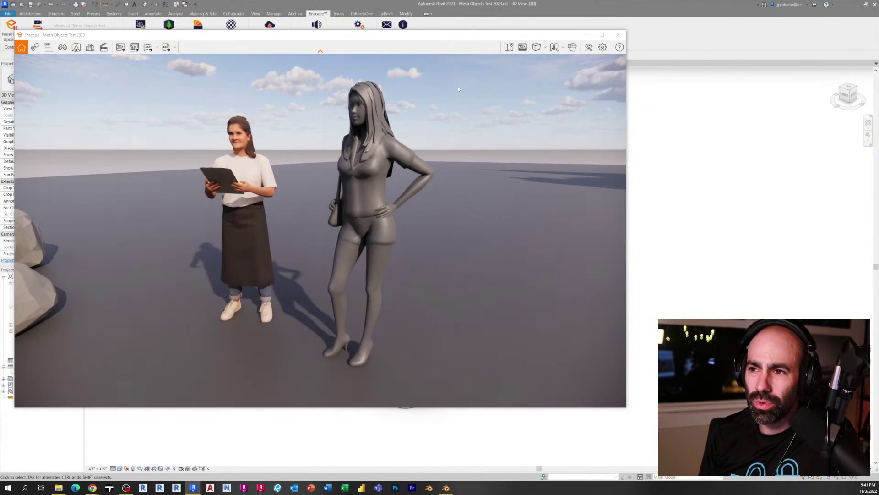
Step: Move the Enscape window aside and shrink it so the Revit model and the render are visible together
left_click_drag(358, 37, 516, 37)
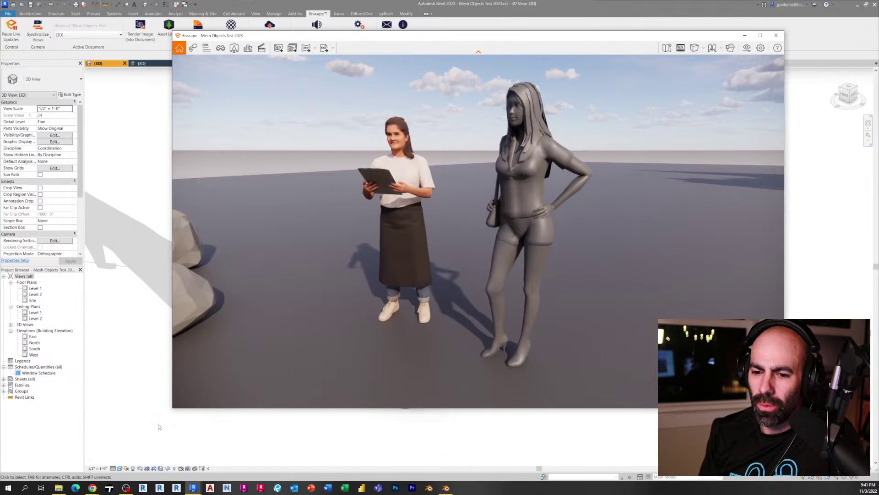
left_click_drag(171, 407, 476, 317)
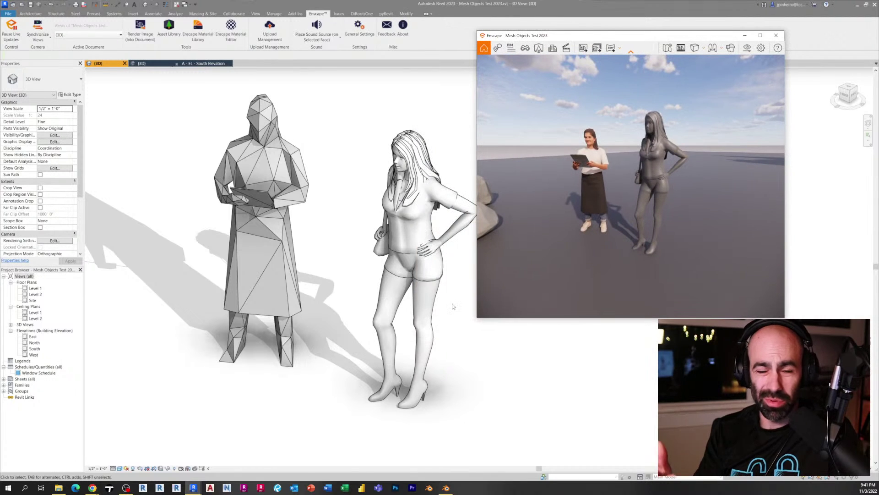
left_click(345, 229)
Step: Select the long-haired woman mesh in Revit to compare it with its Enscape render, and clear the selection
middle_click_drag(413, 213, 334, 198)
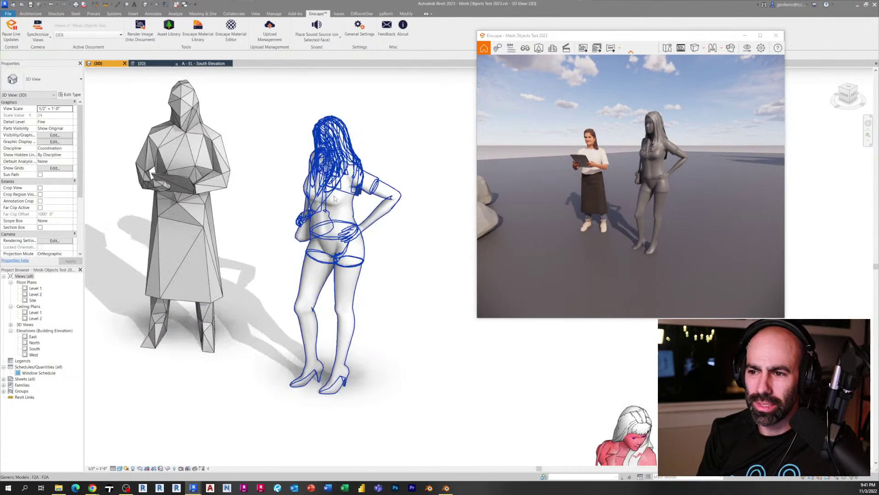
left_click(334, 199)
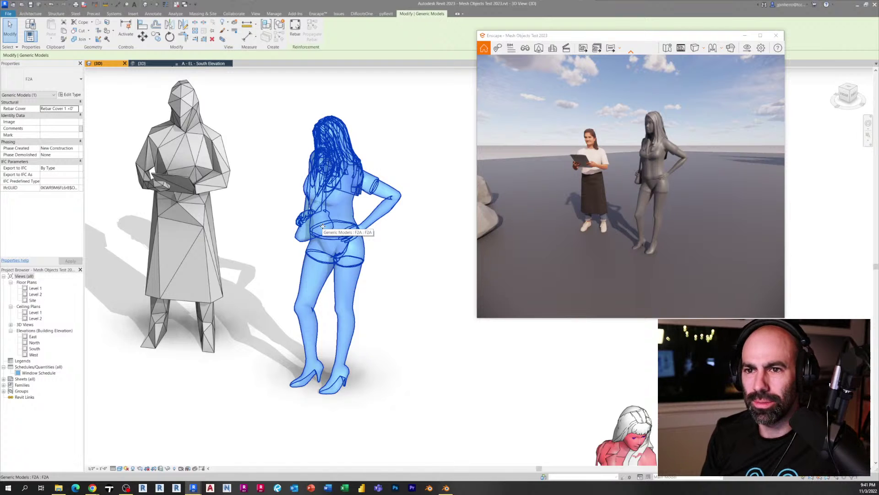
left_click(264, 126)
scroll(261, 124, "down", 3)
scroll(245, 236, "up", 4)
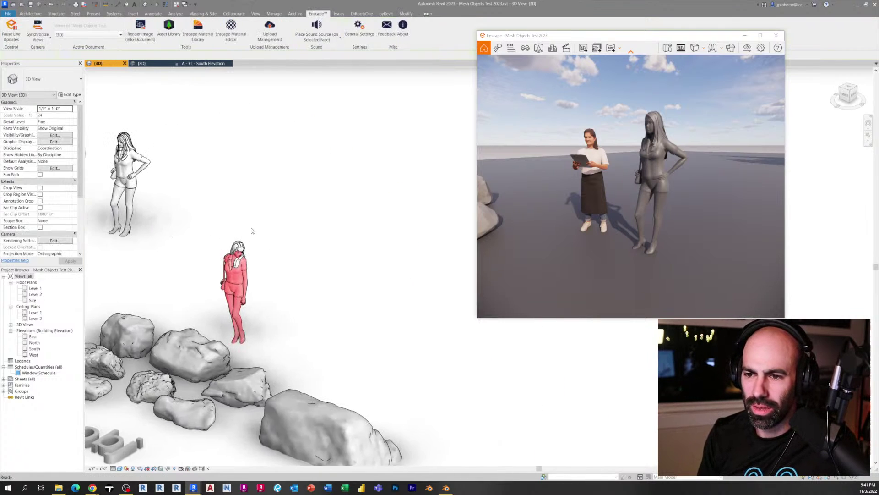
scroll(183, 296, "down", 4)
Step: Select the standing Thanos figure in Revit and bring it into view in Enscape to compare both displays
left_click(366, 215)
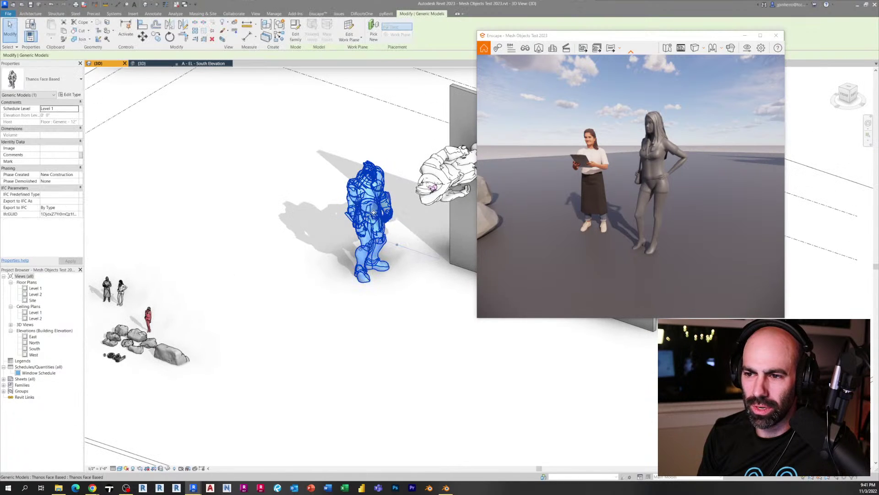
scroll(219, 208, "up", 2)
scroll(195, 145, "up", 2)
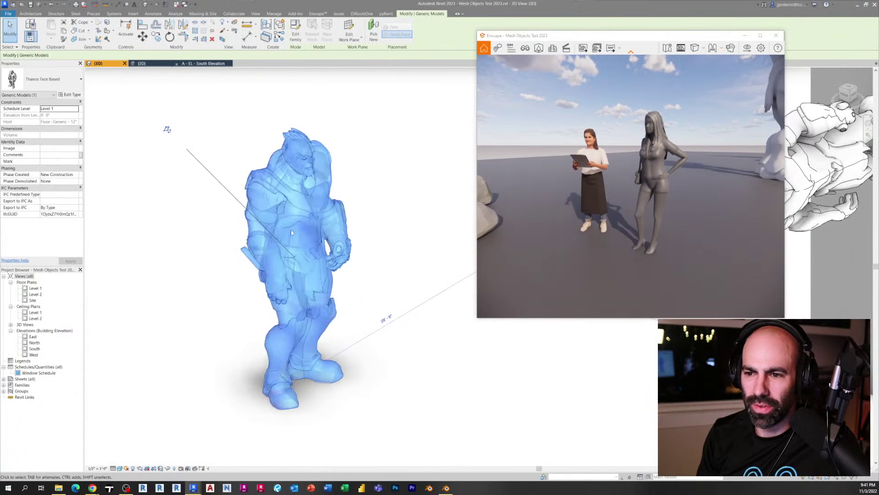
left_click(167, 129)
left_click_drag(615, 162, 651, 155)
right_click_drag(650, 156, 581, 179)
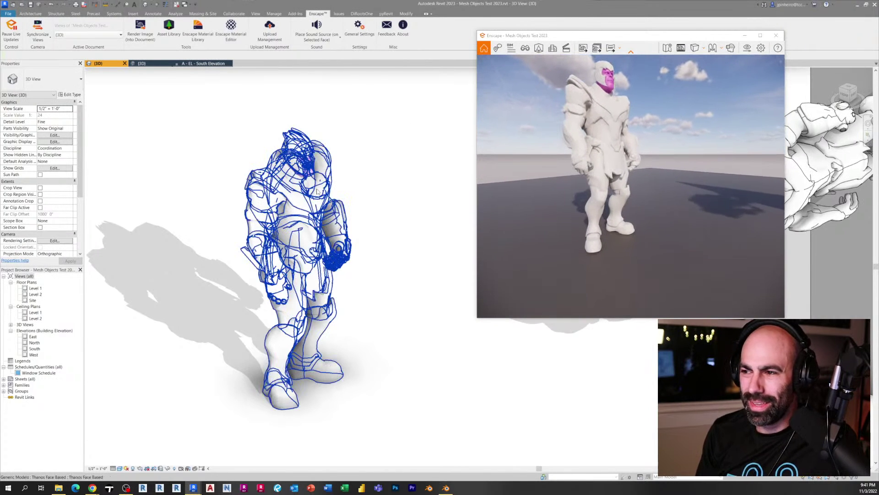
left_click(300, 168)
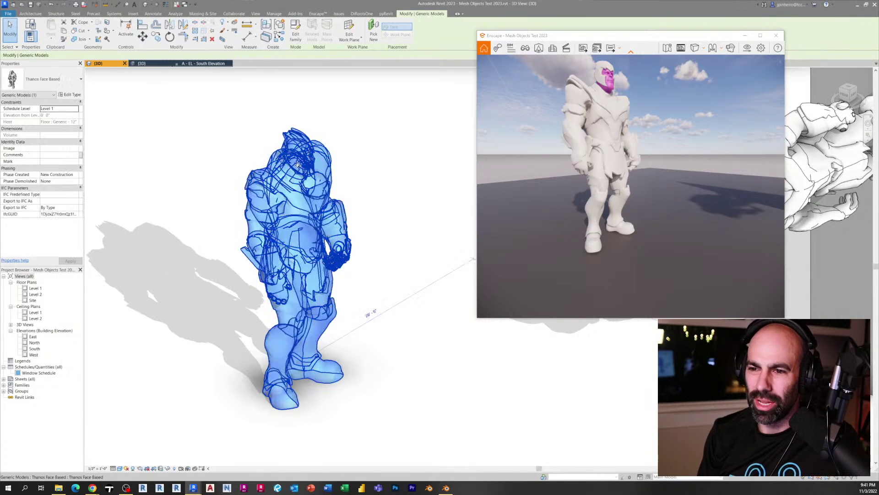
key("Escape")
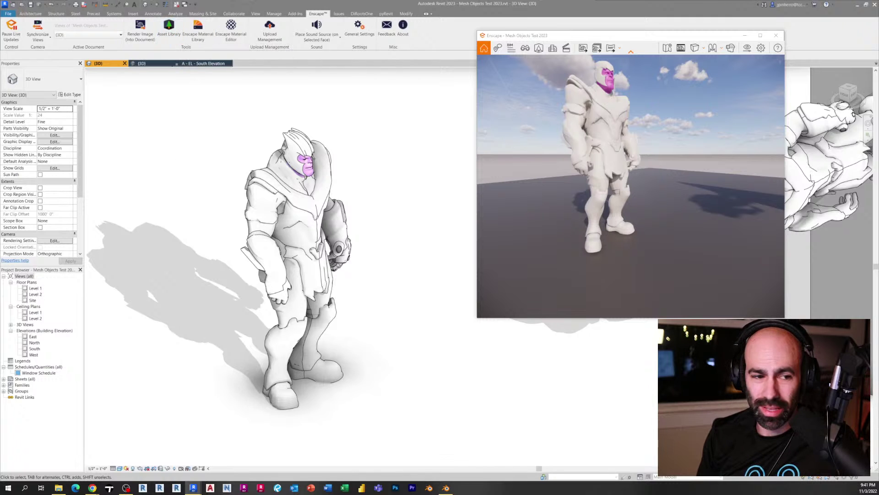
Step: From the People category of the Enscape Asset Library, start linking a Revit family to the standing man talking on the phone
left_click_drag(580, 71, 216, 73)
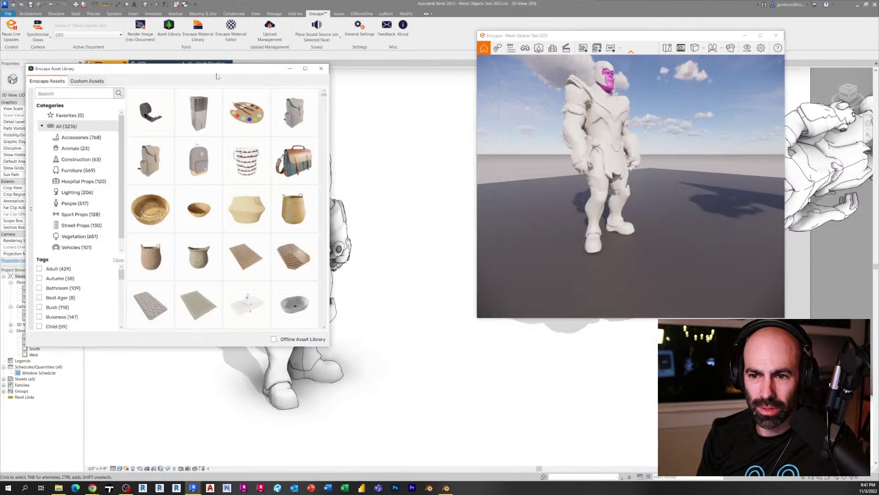
left_click(75, 203)
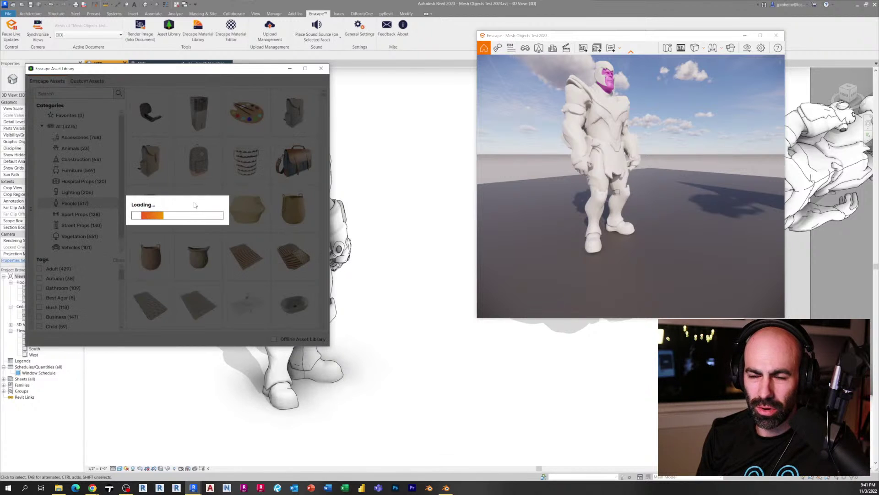
scroll(205, 215, "down", 5)
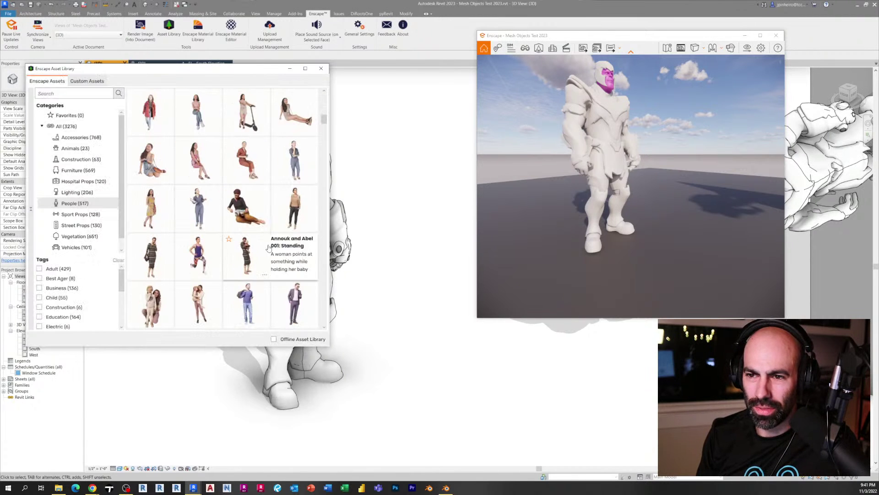
scroll(269, 248, "down", 4)
scroll(265, 267, "down", 5)
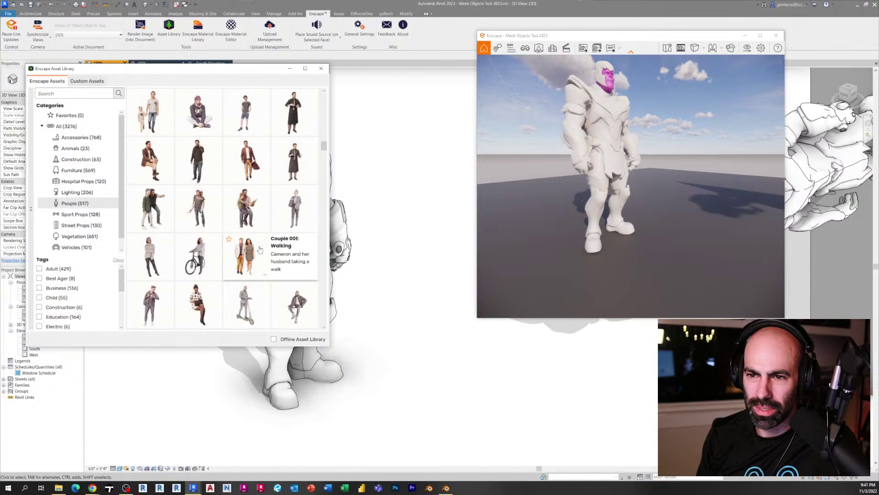
right_click(217, 182)
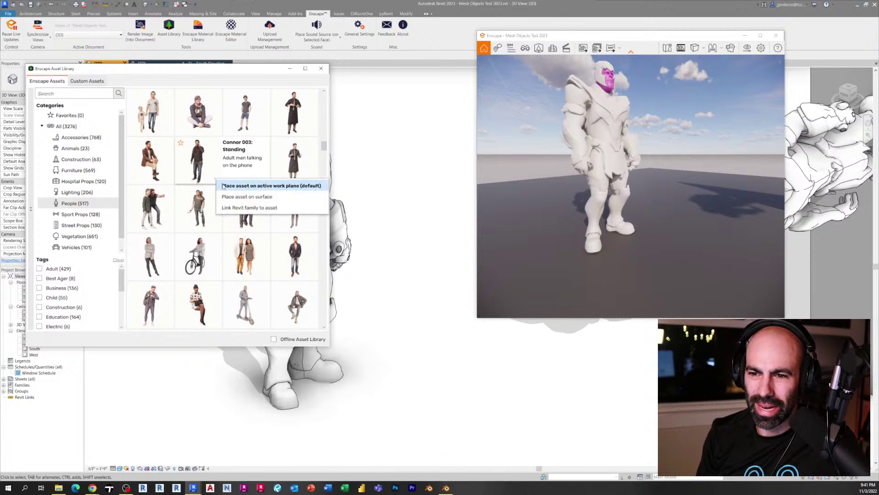
left_click(243, 208)
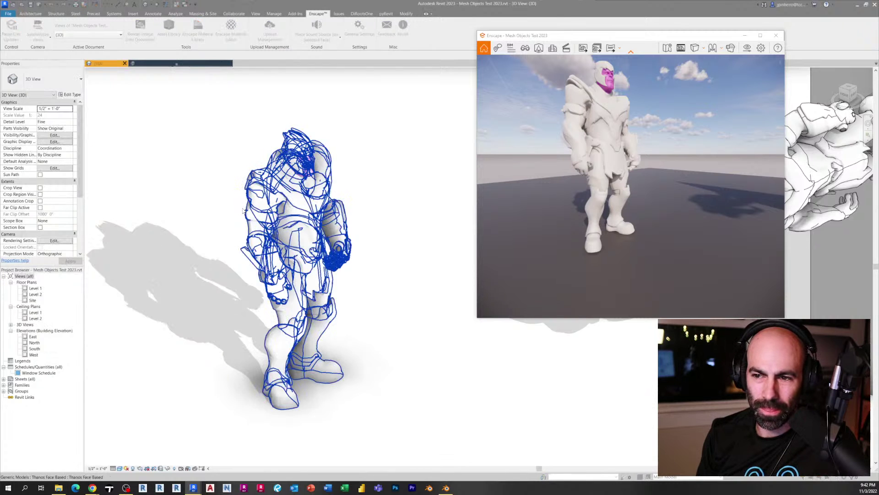
Step: Choose Thanos Face Based as the target family that the selected Enscape asset replaces
left_click(44, 117)
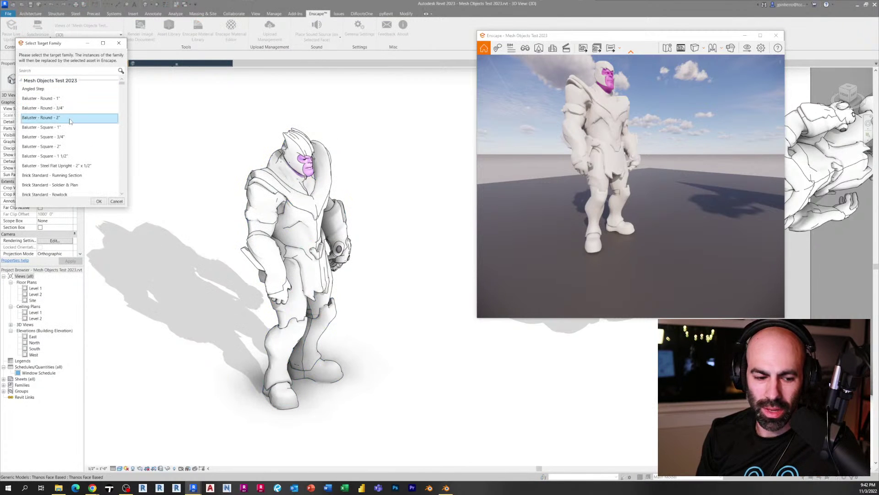
left_click(63, 137)
left_click(64, 165)
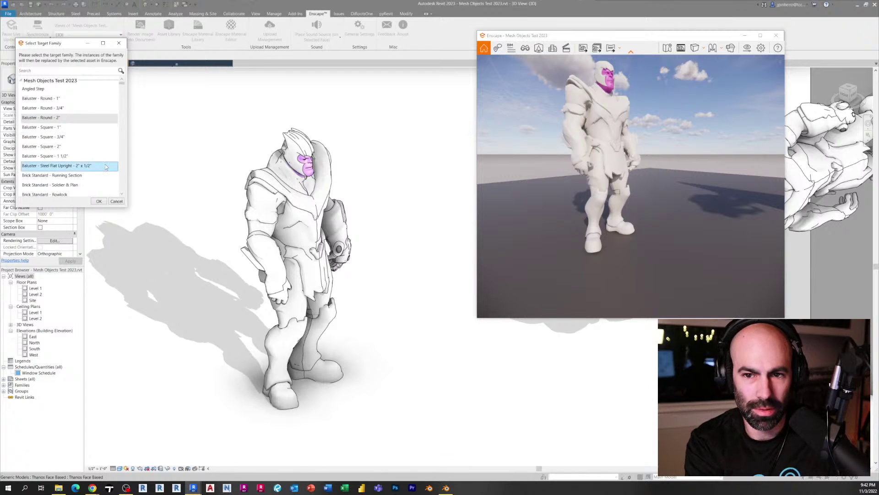
scroll(74, 156, "down", 3)
left_click(76, 151)
scroll(75, 152, "down", 5)
left_click(86, 144)
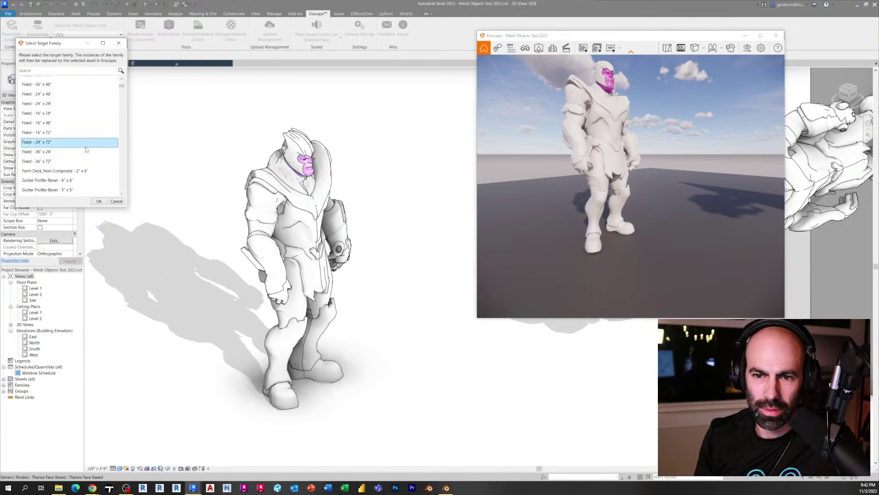
scroll(85, 147, "down", 10)
scroll(78, 147, "up", 5)
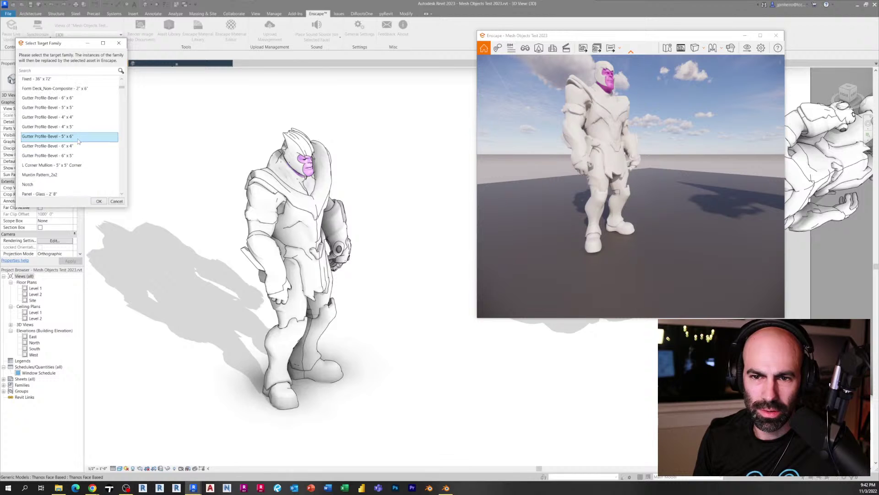
scroll(76, 146, "down", 9)
scroll(76, 149, "down", 10)
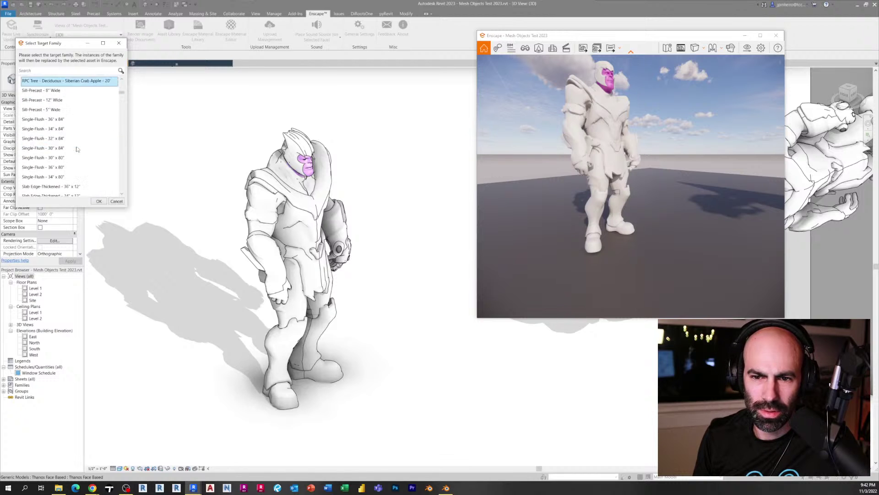
scroll(76, 149, "down", 2)
scroll(77, 149, "down", 2)
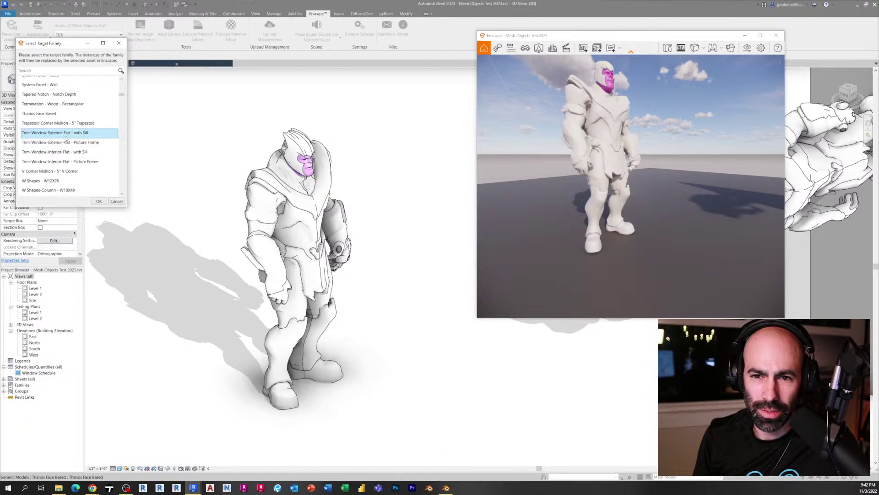
left_click(50, 116)
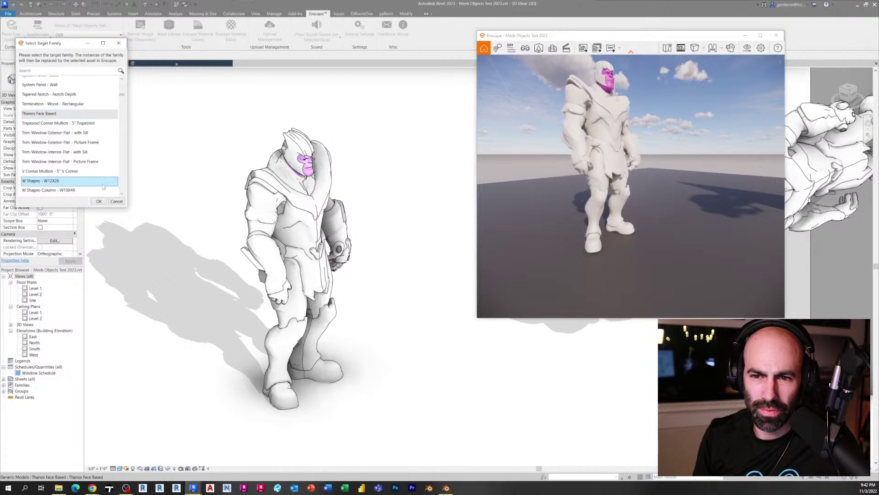
left_click(99, 201)
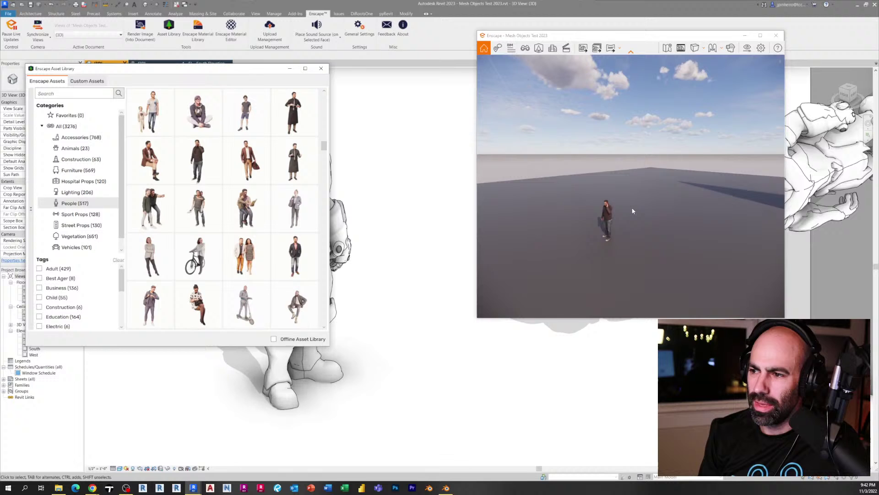
Step: Move closer to the man on the phone in the Enscape scene and examine him from the side
scroll(620, 227, "up", 3)
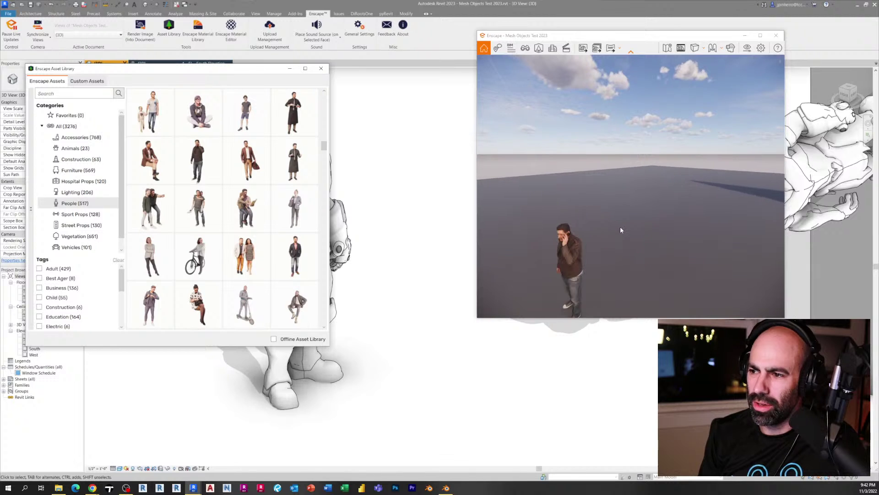
right_click_drag(620, 226, 588, 232)
scroll(595, 238, "up", 3)
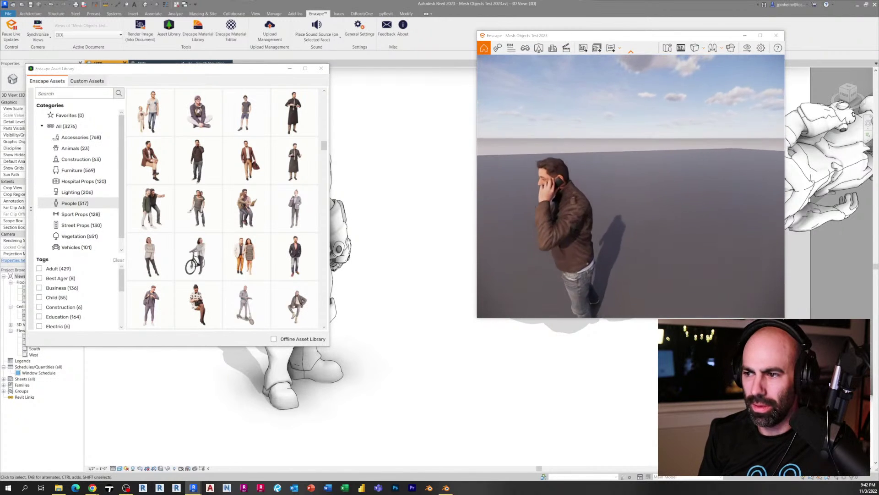
Step: Select the linked Thanos figure in Revit, close the Asset Library to see its properties, and clear the selection
left_click(347, 234)
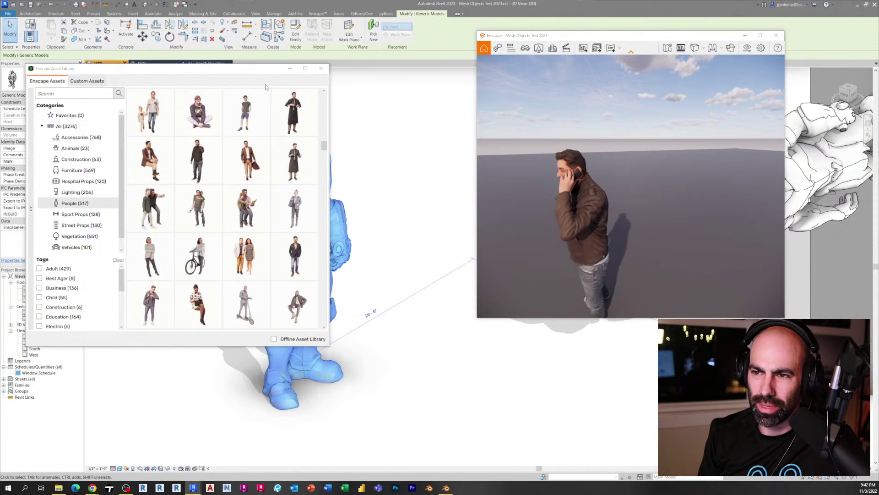
left_click(321, 68)
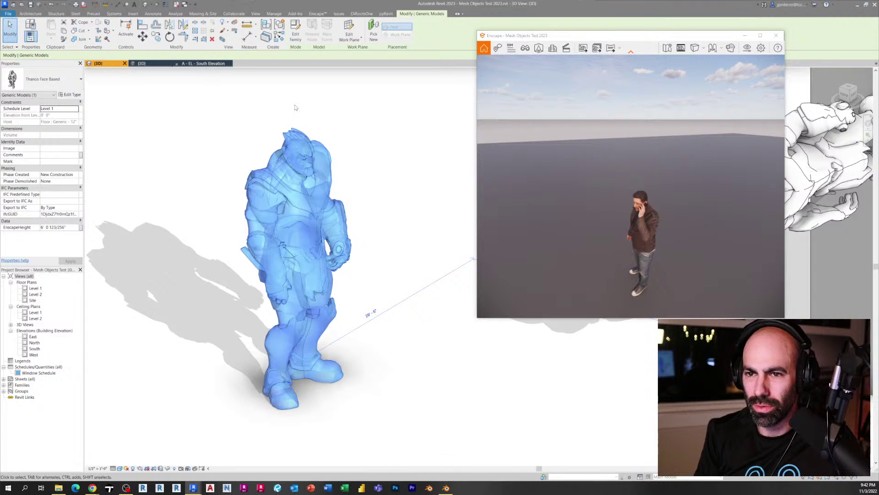
scroll(295, 107, "down", 3)
middle_click_drag(295, 107, 263, 205, "shift")
key("Escape")
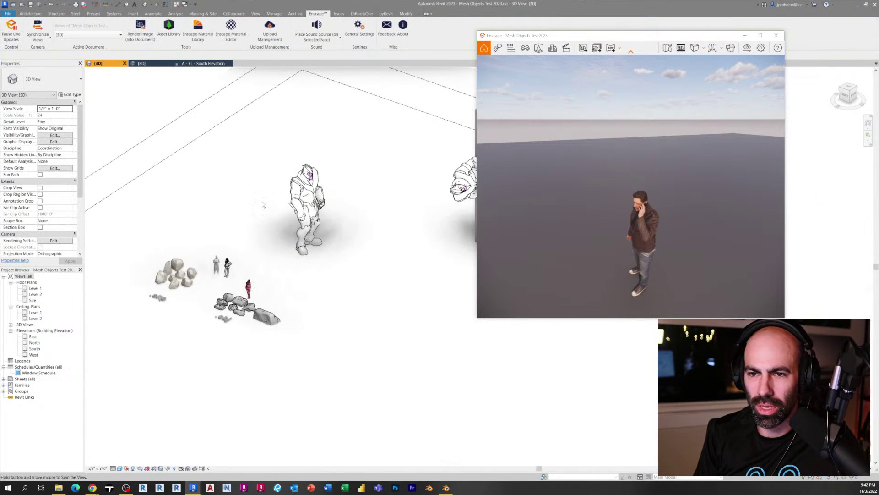
Step: Link Tree Revit Test_Z Up 2.obj in meters with Auto - Origin to Internal Origin positioning at Level 1, accepting a new instance
left_click(134, 14)
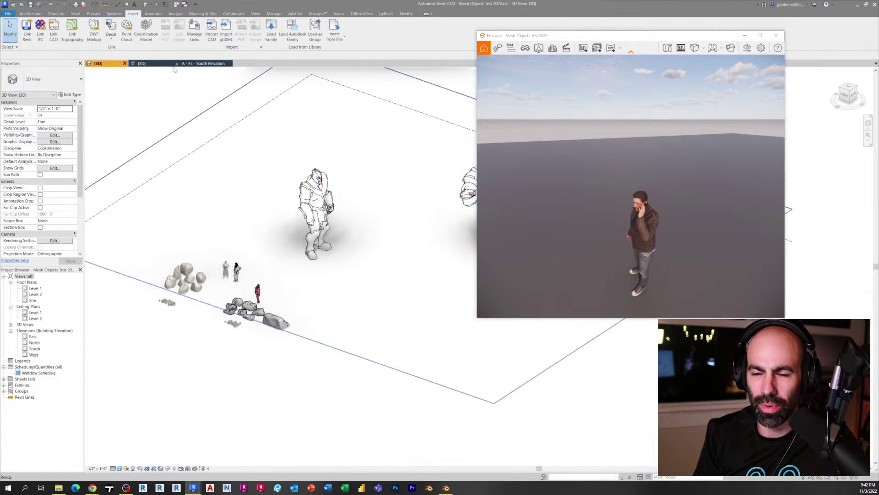
left_click(51, 35)
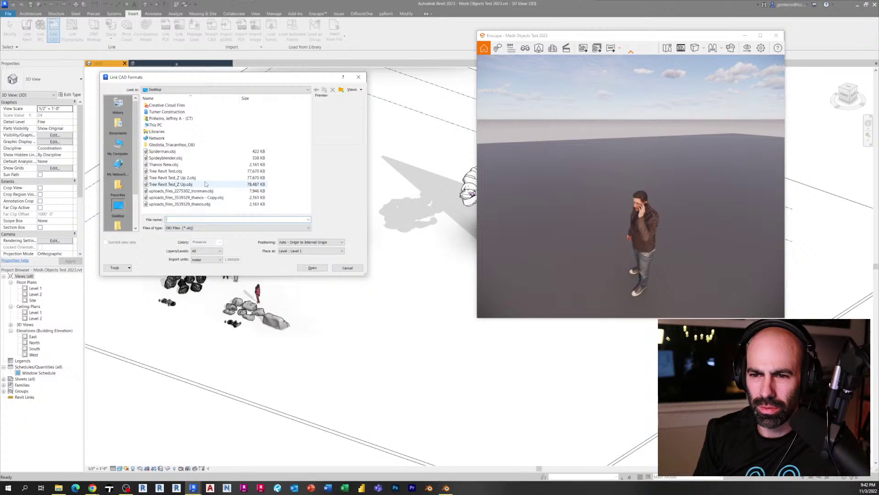
left_click(204, 178)
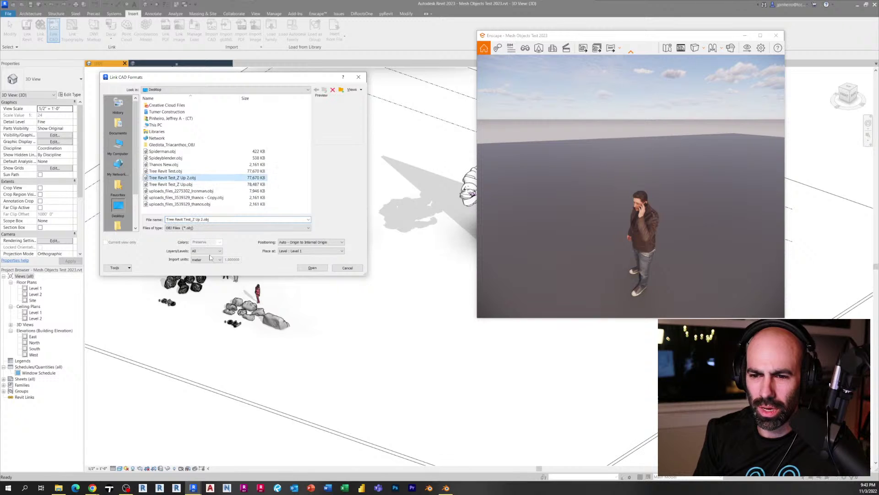
left_click(214, 260)
left_click(205, 278)
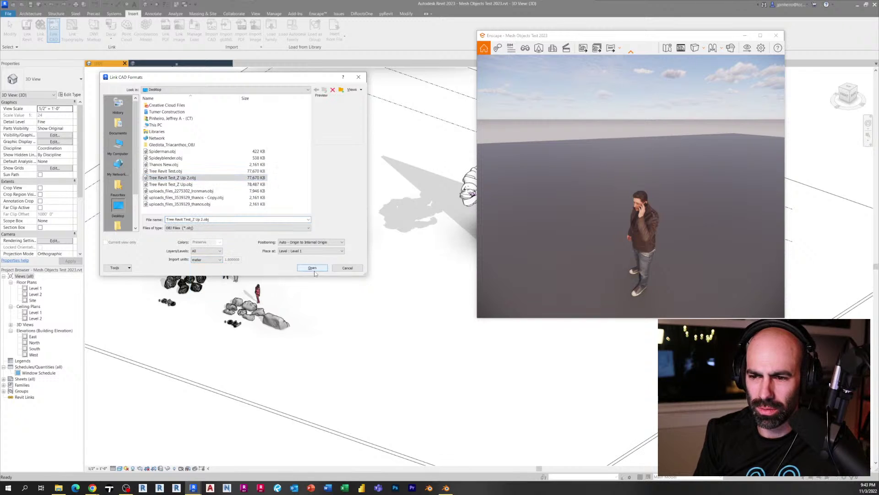
left_click(312, 268)
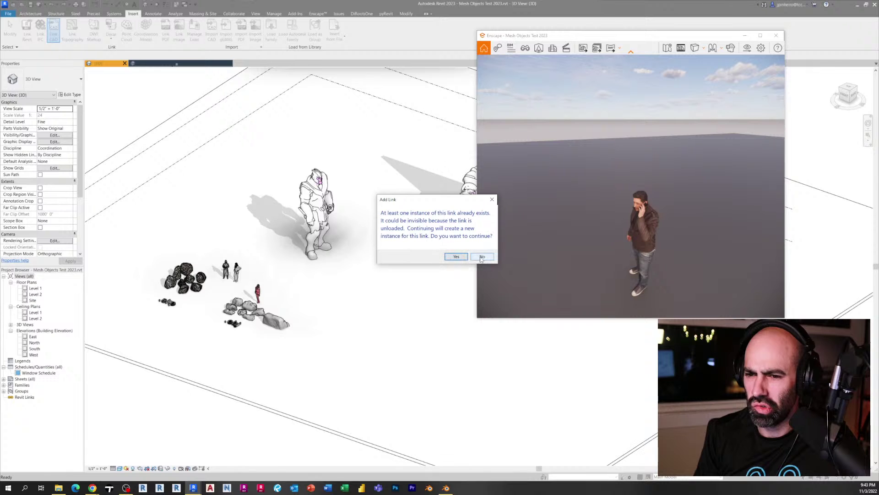
left_click(456, 257)
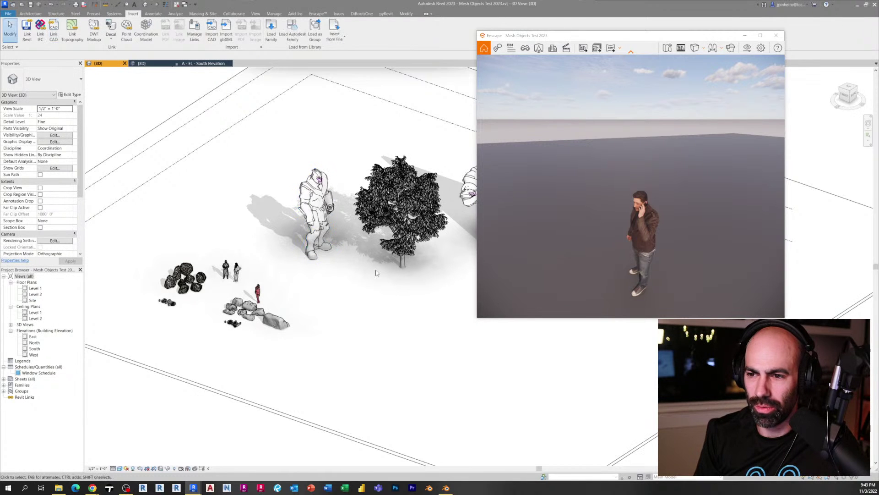
Step: Travel through the Enscape scene to the linked OBJ tree and examine its bark and leaves up close
left_click_drag(678, 197, 558, 176)
right_click_drag(559, 176, 783, 181)
key("s")
key("q")
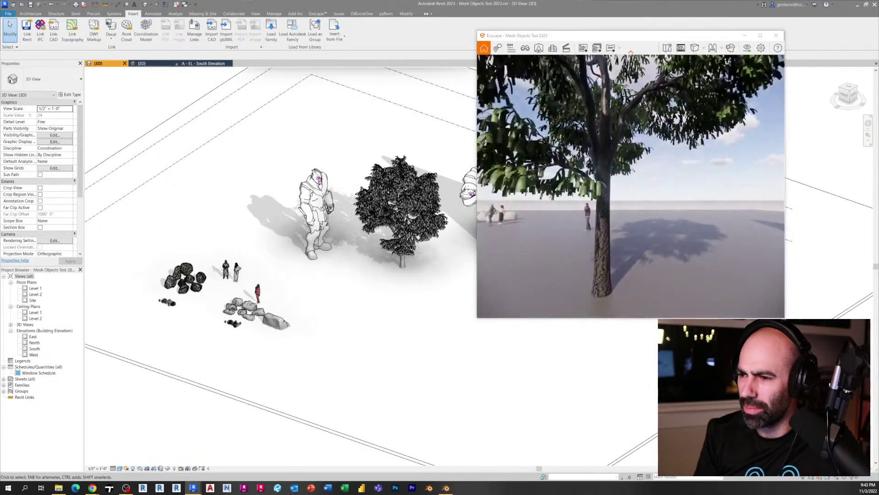
key("w")
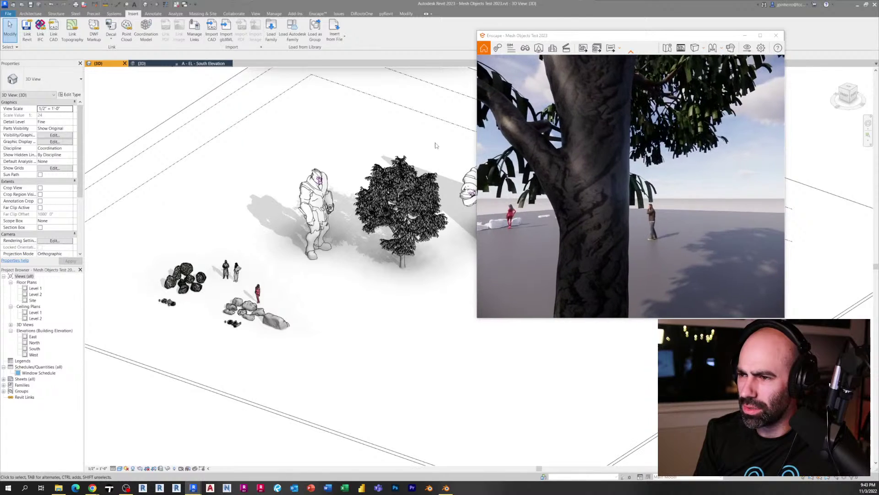
Step: Search the project materials for "bark" and apply the appearance settings of the Bark material
left_click(274, 13)
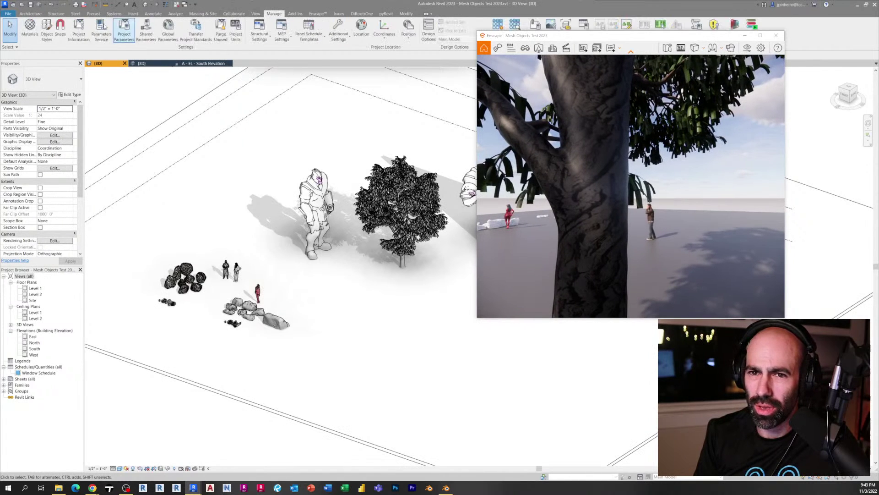
left_click(29, 29)
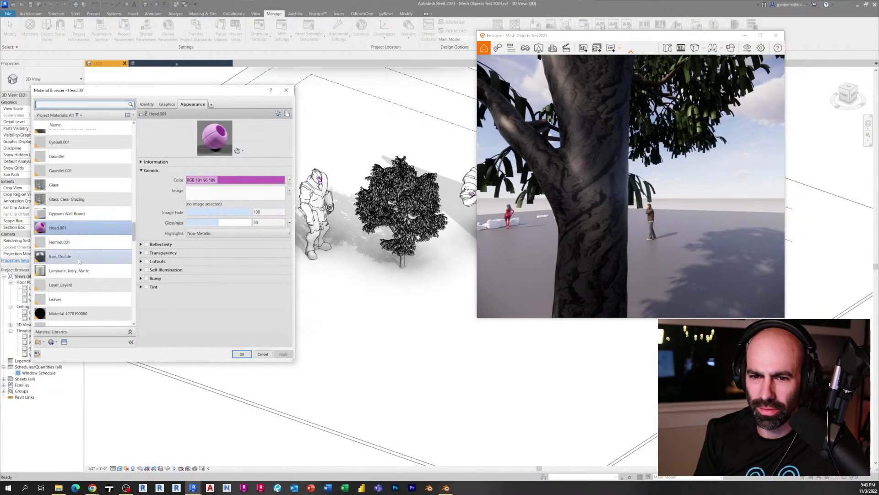
left_click(88, 105)
type("bark")
key("Return")
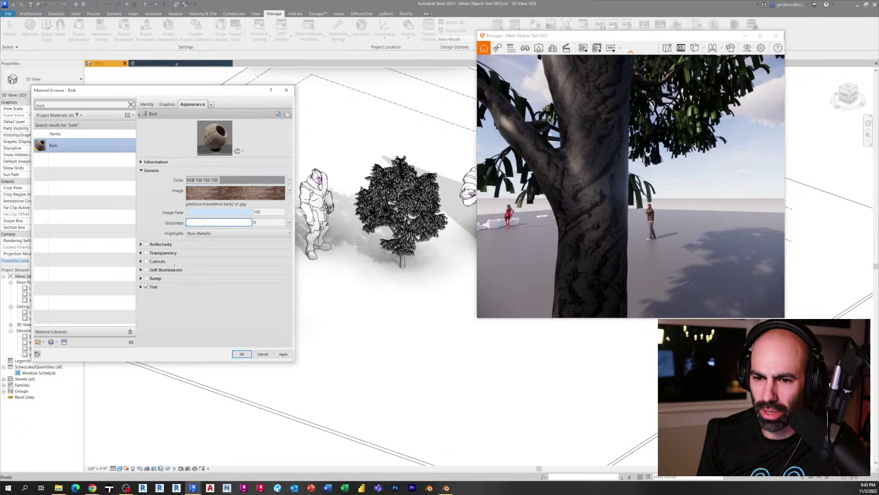
left_click(284, 354)
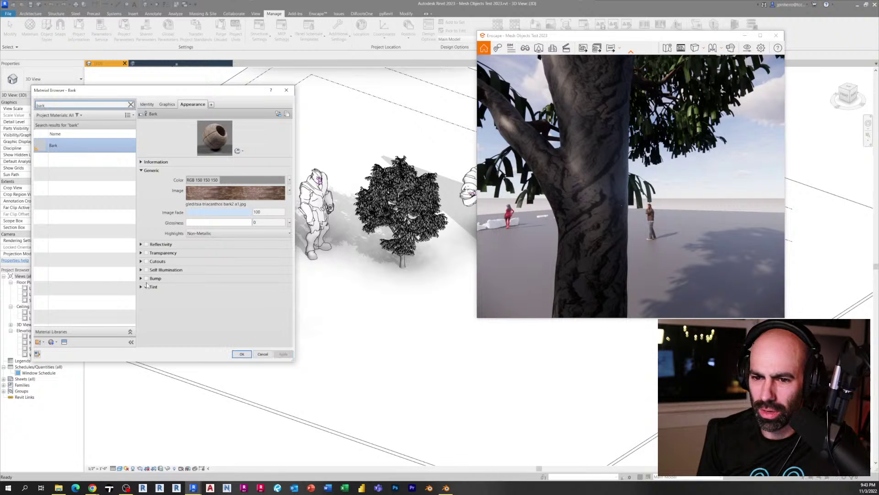
Step: Search the replacement appearance assets for "bark", select the Bark document asset, close the asset list and accept the material
left_click(277, 114)
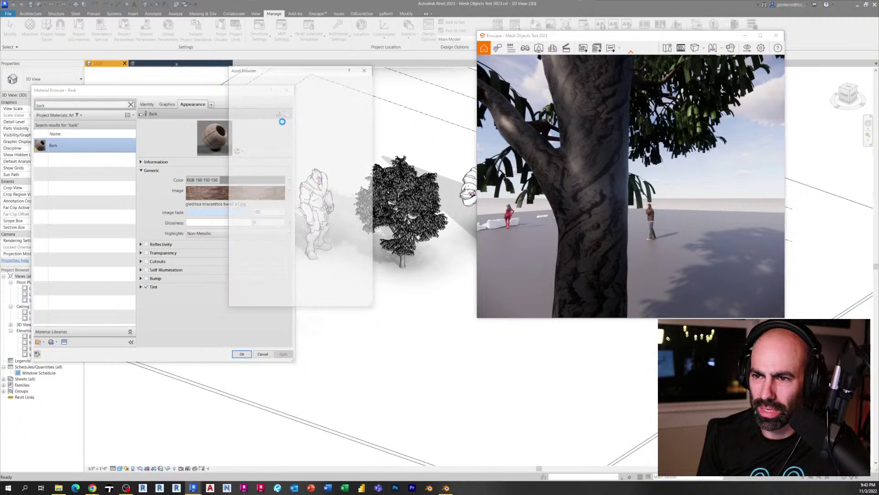
left_click_drag(304, 93, 330, 103)
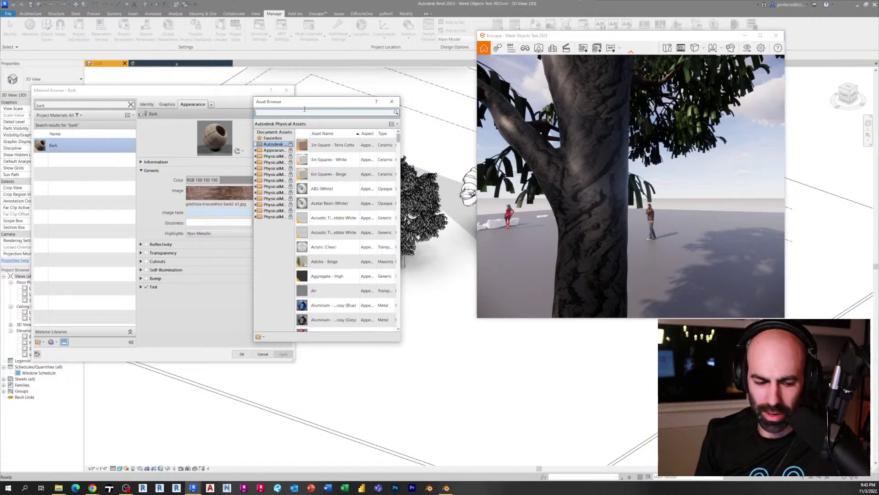
type("bark")
key("Return")
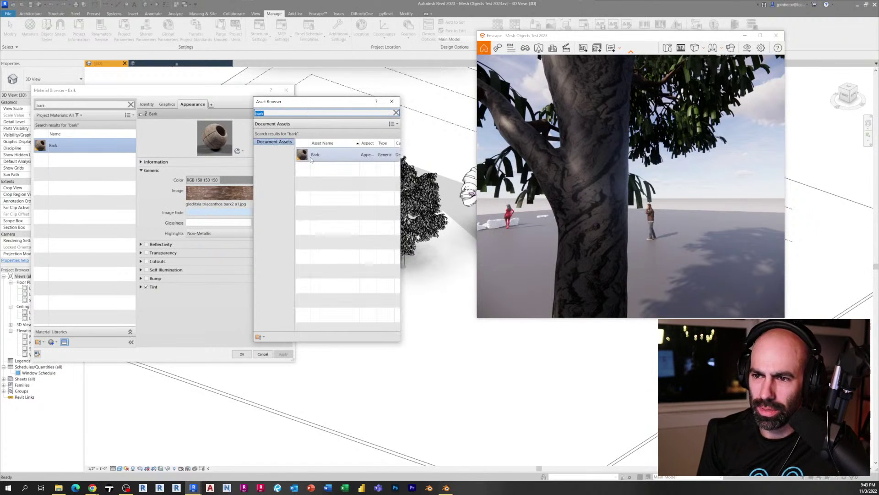
left_click(346, 154)
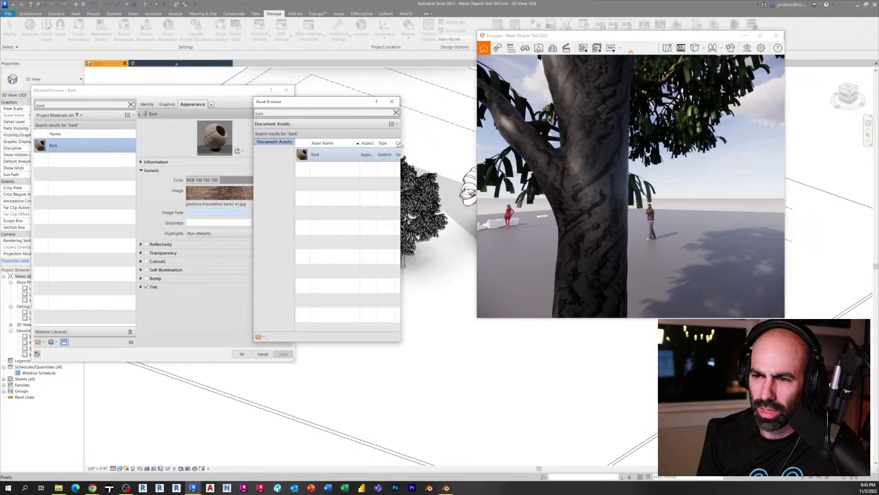
left_click(391, 101)
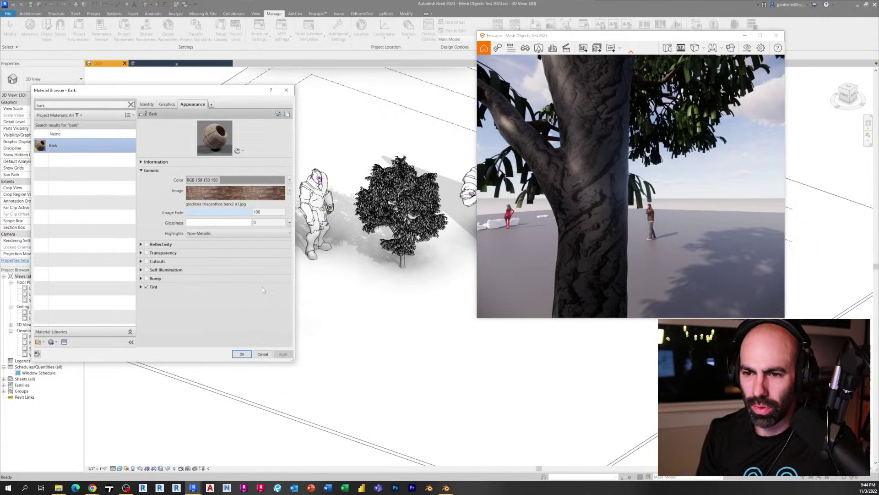
left_click(248, 354)
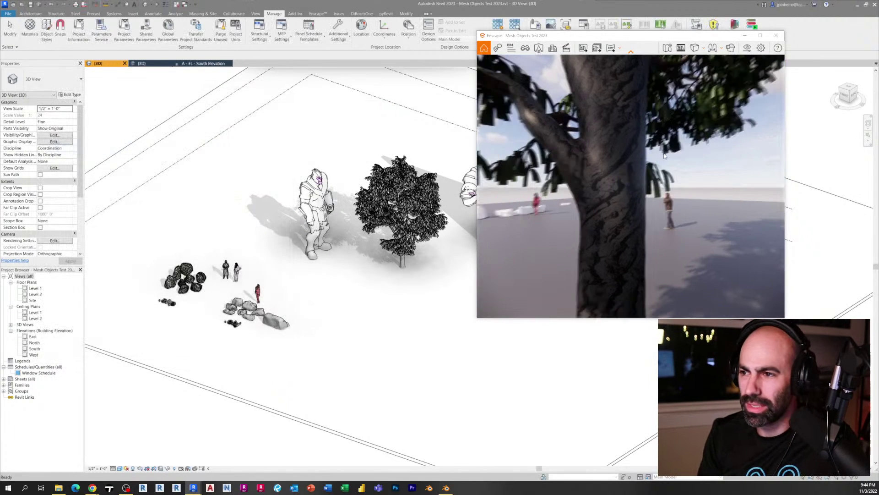
Step: Back away from the tree in Enscape to view it whole, and close the Enscape window
key("s")
left_click_drag(664, 155, 696, 157)
key("a")
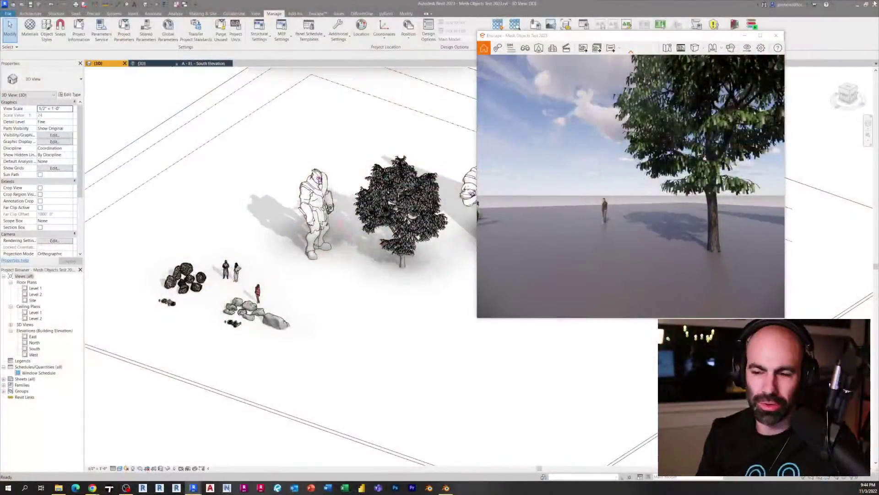
left_click(775, 36)
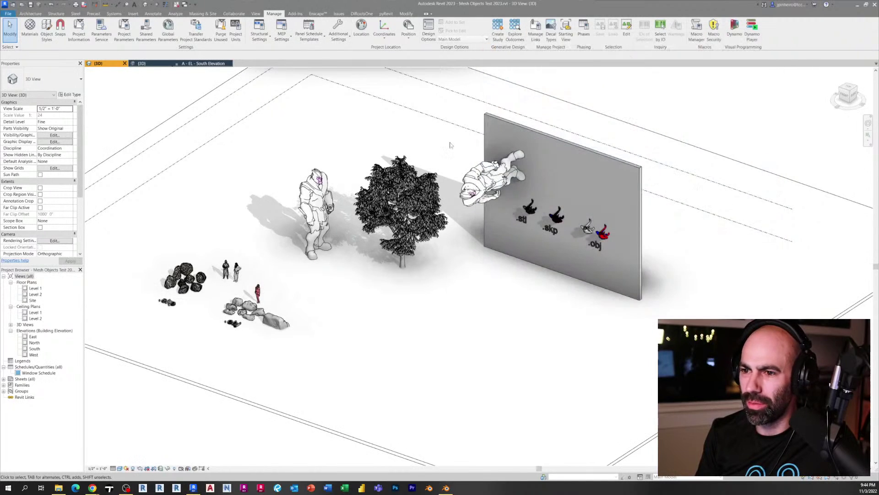
Step: Switch to the barn project's A - EL - South Elevation, inspect the linked tree beside the building, and clear the selection
left_click(200, 64)
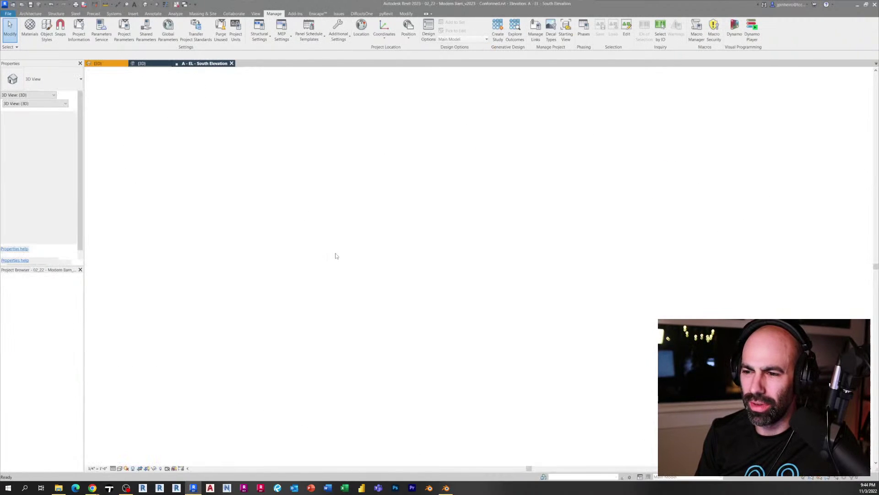
left_click(198, 260)
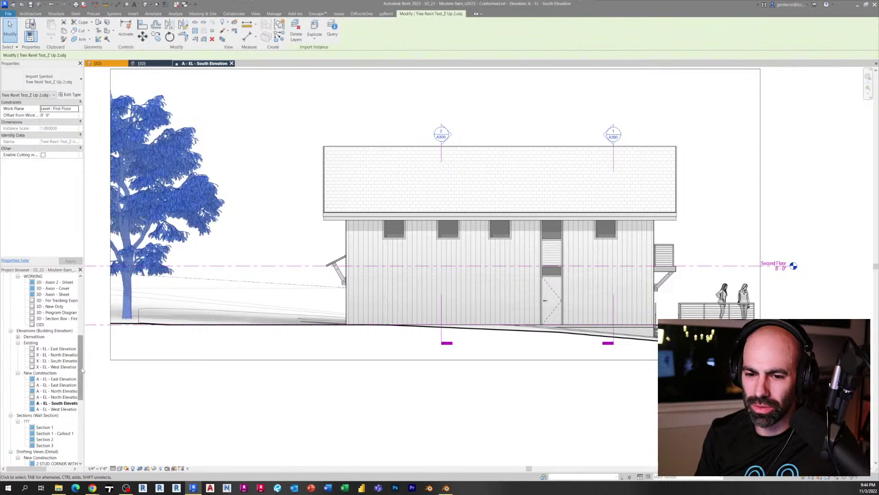
key("Escape")
left_click_drag(82, 352, 80, 296)
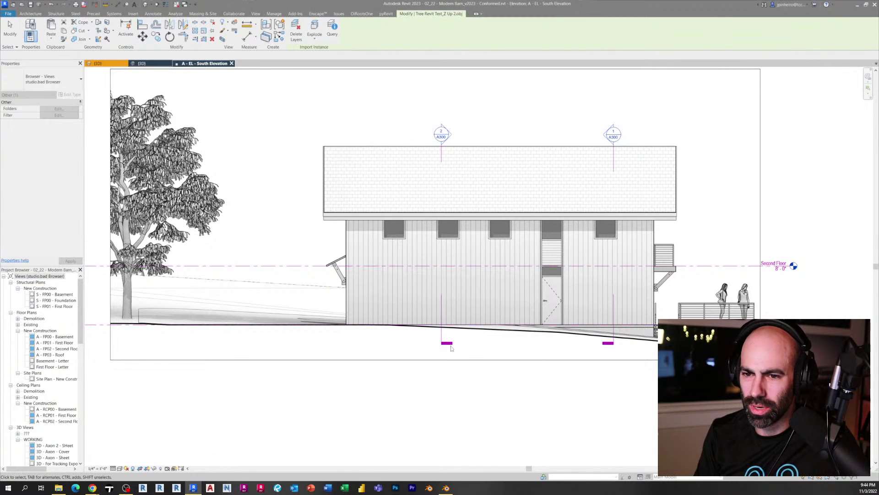
scroll(487, 349, "down", 1)
middle_click_drag(500, 322, 517, 314)
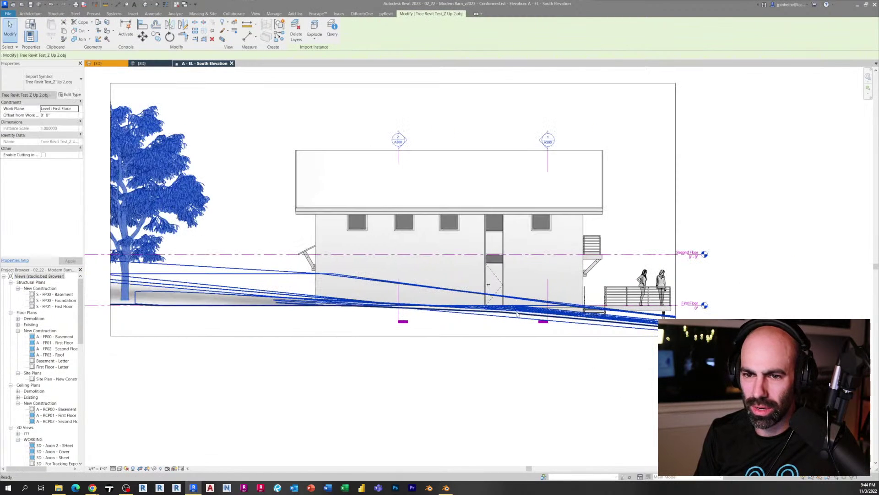
key("Escape")
Step: Open the A - FP01 - First Floor plan and the Site Plan - New Construction view
left_click(57, 343)
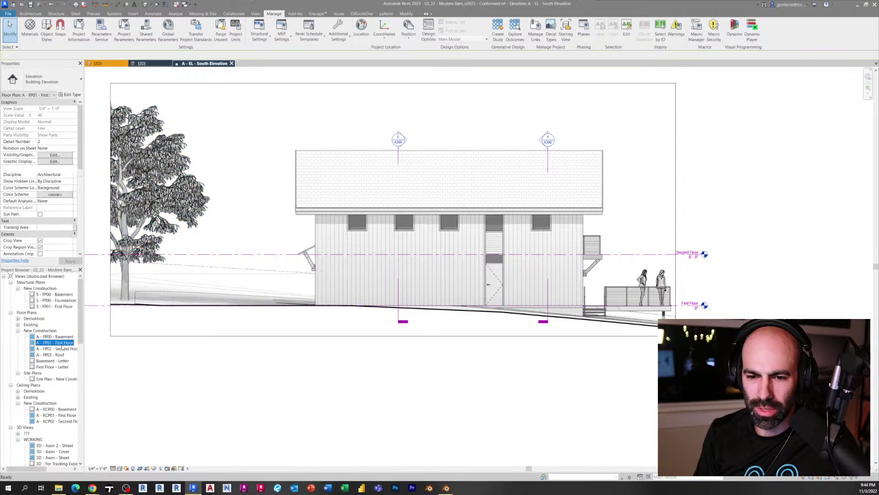
double_click(63, 343)
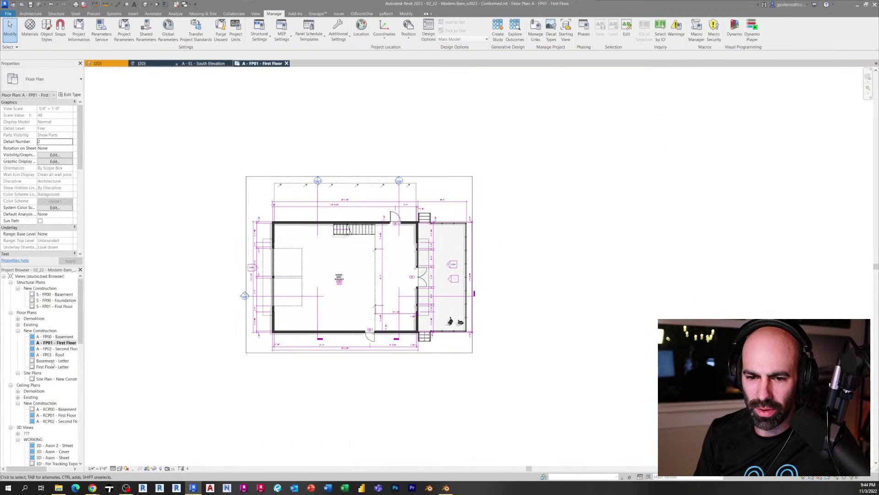
double_click(44, 378)
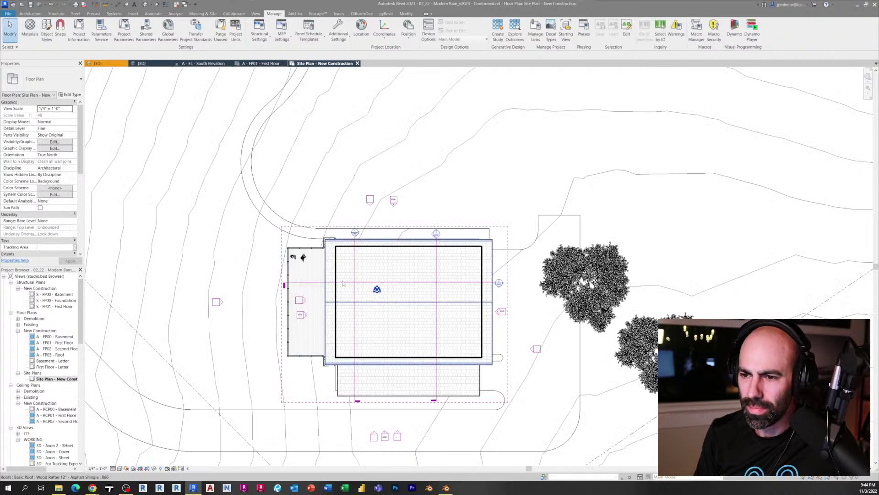
Step: Move the tree nearest the building to the deck corner on the south elevation marker's side, and open that elevation
middle_click_drag(382, 241, 361, 228)
left_click(531, 229)
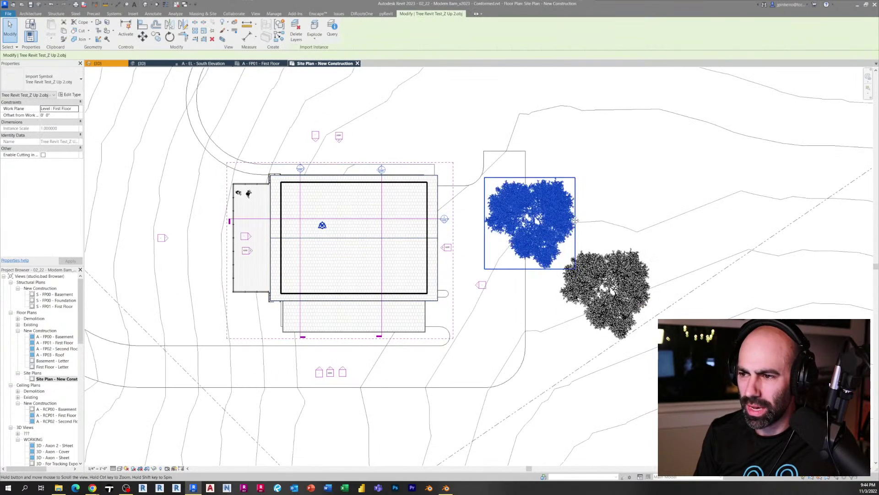
middle_click_drag(349, 151, 345, 246)
left_click(339, 241)
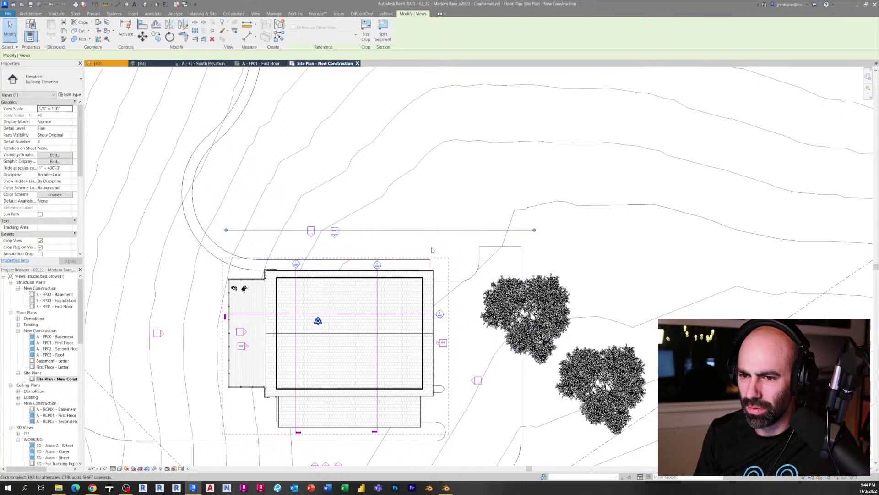
left_click(556, 323)
left_click_drag(557, 323, 281, 227, "ctrl")
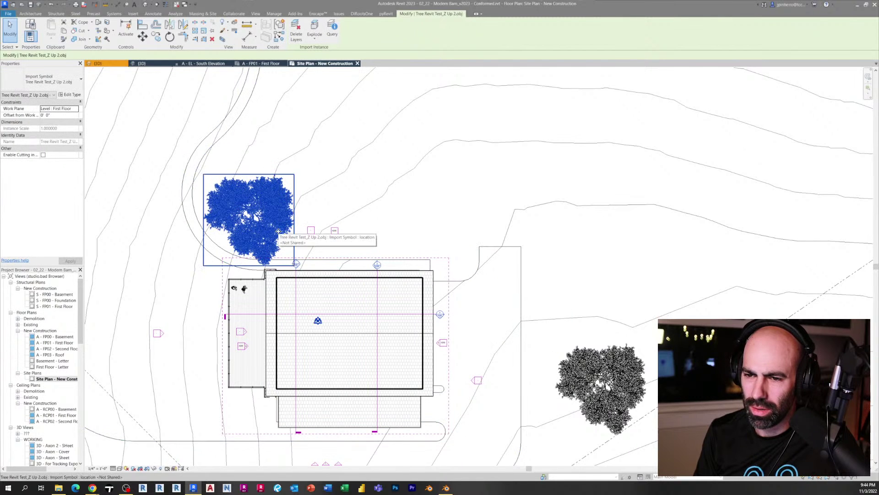
double_click(334, 236)
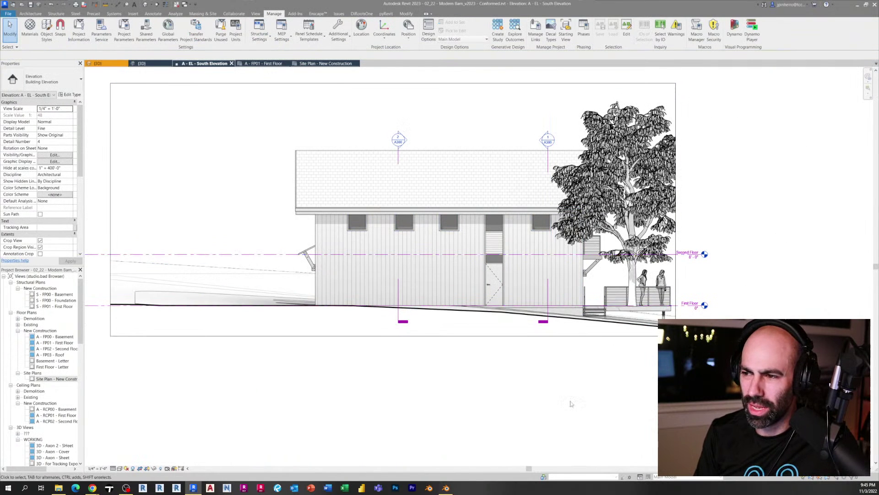
Step: Return to the site plan, shift the relocated tree farther out over the driveway curve, and reopen the South Elevation
double_click(56, 380)
left_click(267, 213)
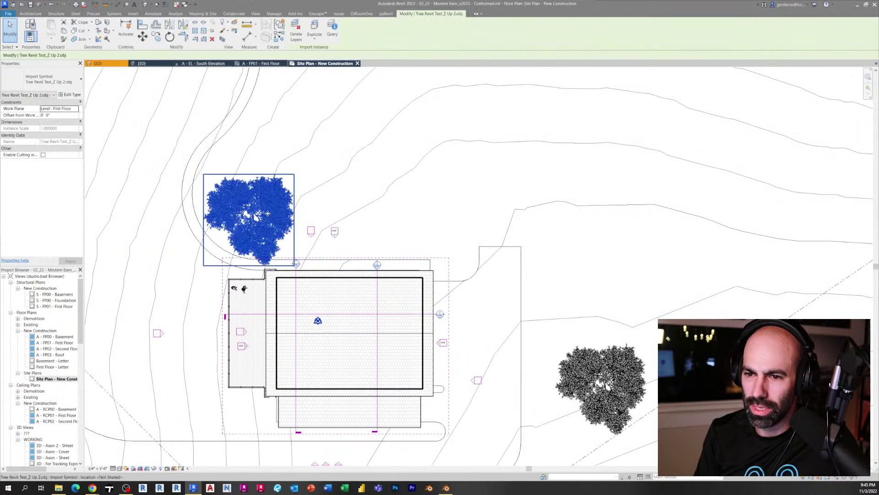
left_click_drag(268, 213, 242, 194)
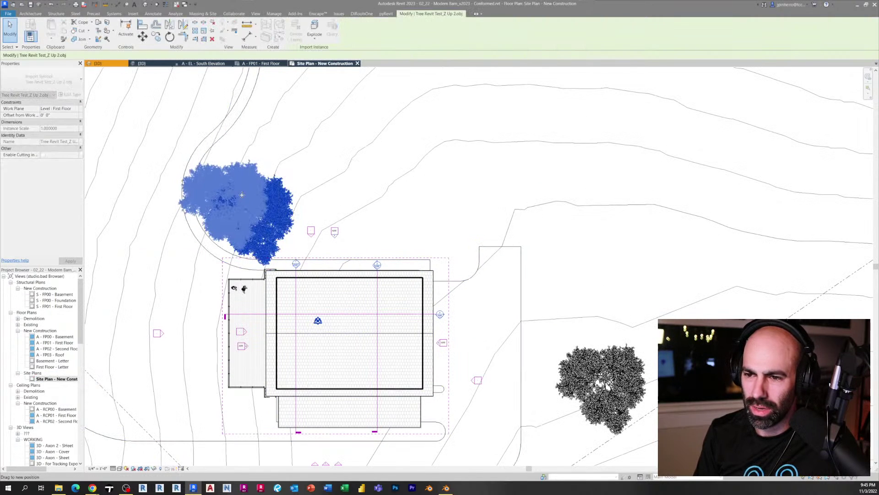
double_click(337, 237)
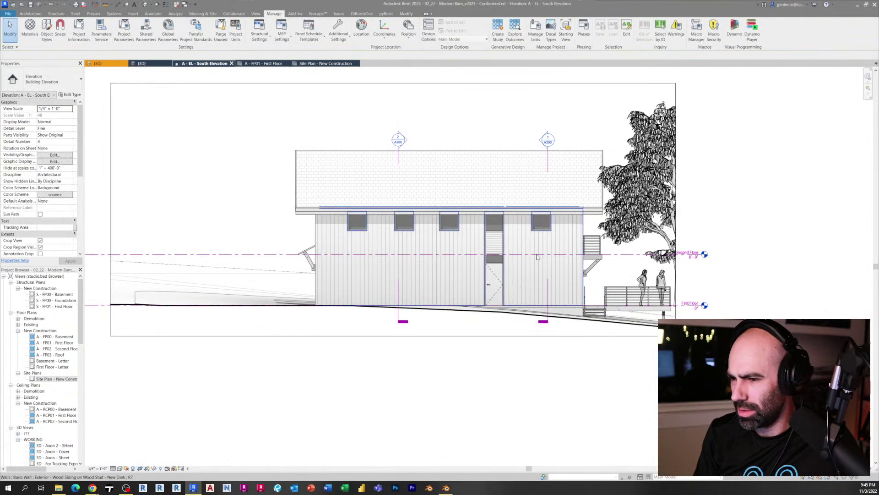
Step: Set the South Elevation's sun setting to the Sunlight from Top Left preset in the Graphic Display Options lighting
scroll(537, 256, "up", 4)
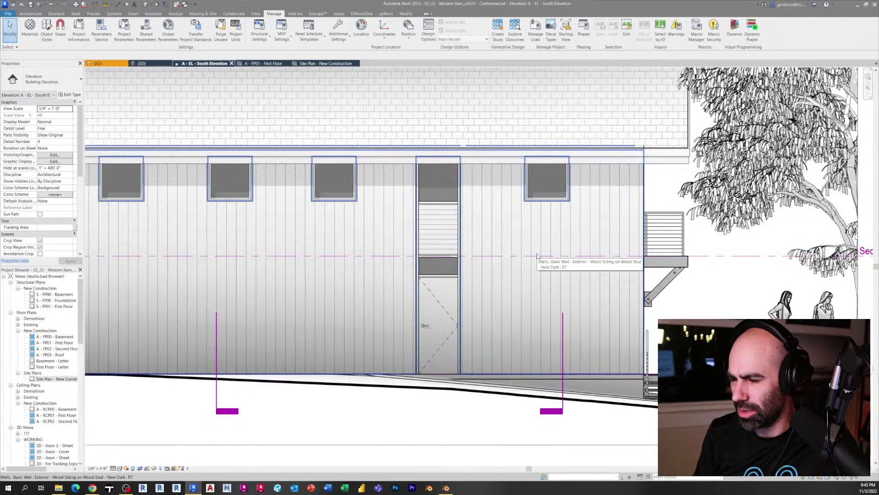
scroll(557, 318, "down", 3)
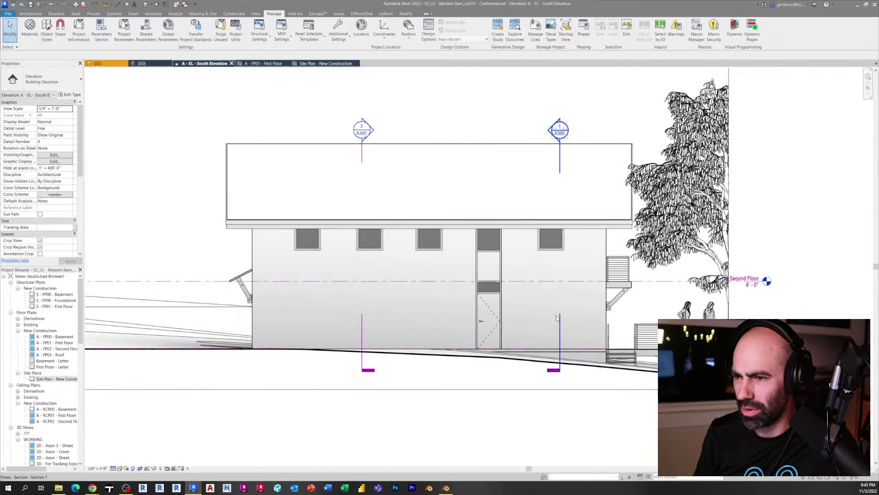
left_click(120, 468)
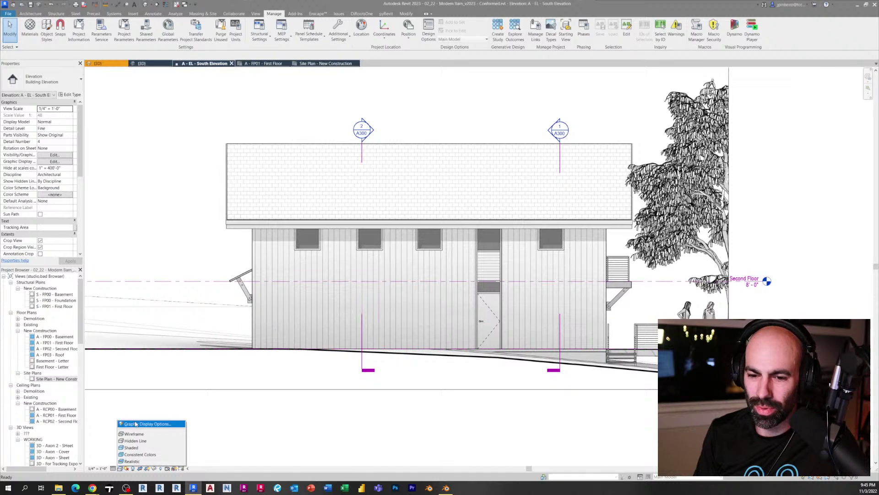
left_click(135, 423)
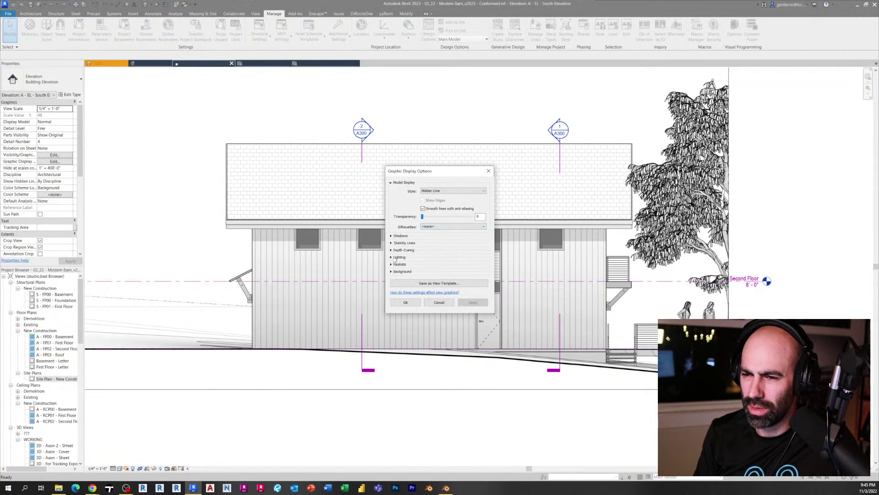
left_click(391, 257)
left_click_drag(440, 171, 218, 135)
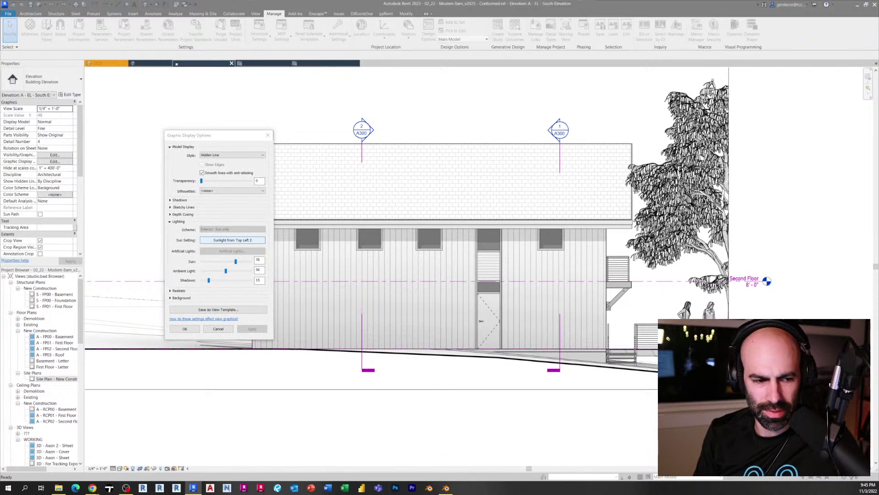
left_click(232, 240)
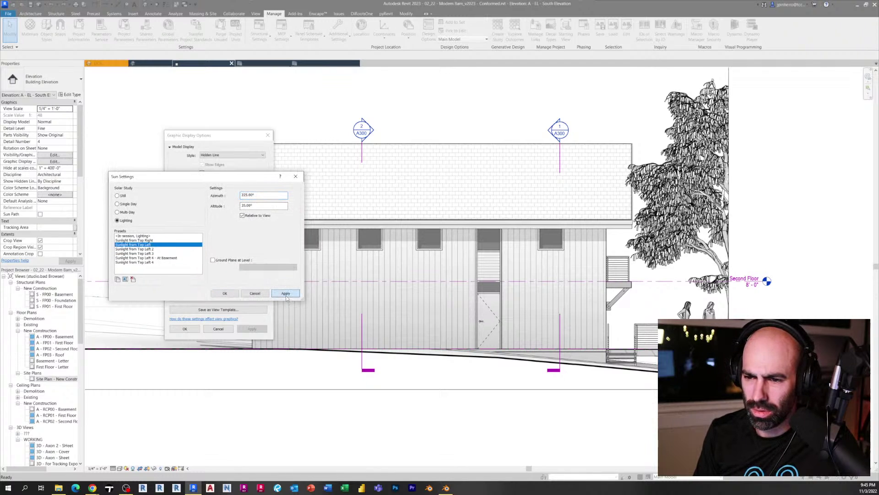
left_click(225, 293)
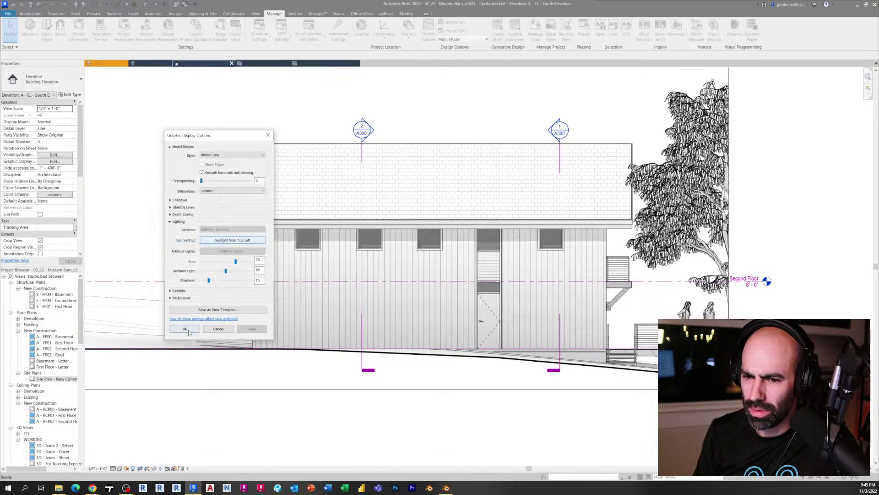
left_click(185, 329)
Step: In the site plan, move the tree from the driveway curve to the barn corner away from the deck, and return to the South Elevation
double_click(46, 378)
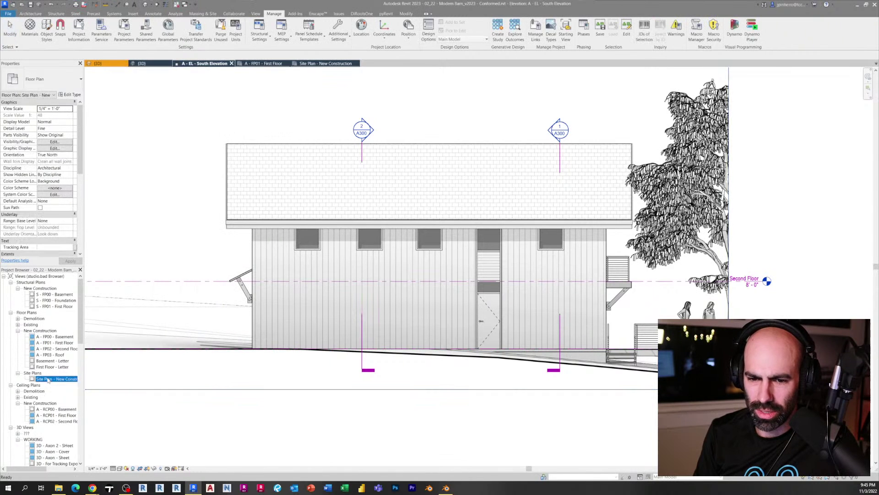
left_click(231, 206)
left_click_drag(427, 193, 445, 234)
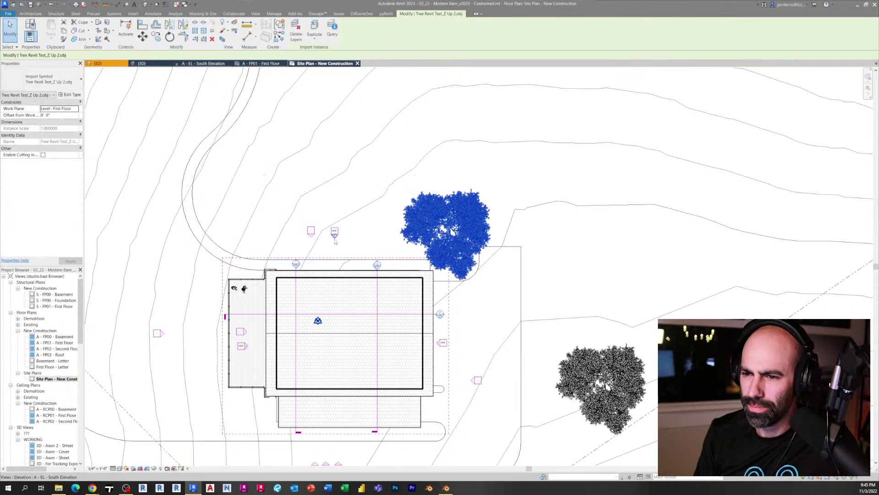
key("ctrl+Tab")
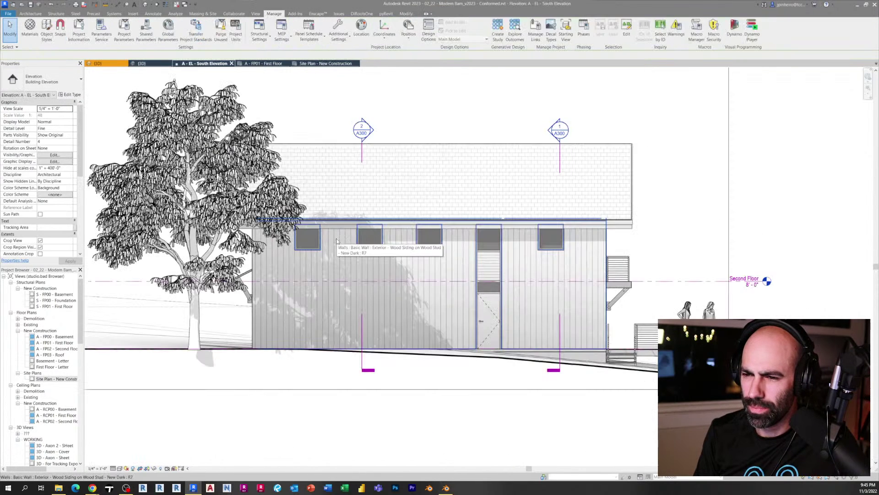
Step: Shift the tree slightly farther out from the barn wall in the site plan, clear the selection, and reopen the South Elevation
double_click(53, 380)
left_click(456, 225)
left_click_drag(456, 224, 457, 192)
key("Escape")
key("ctrl+Tab")
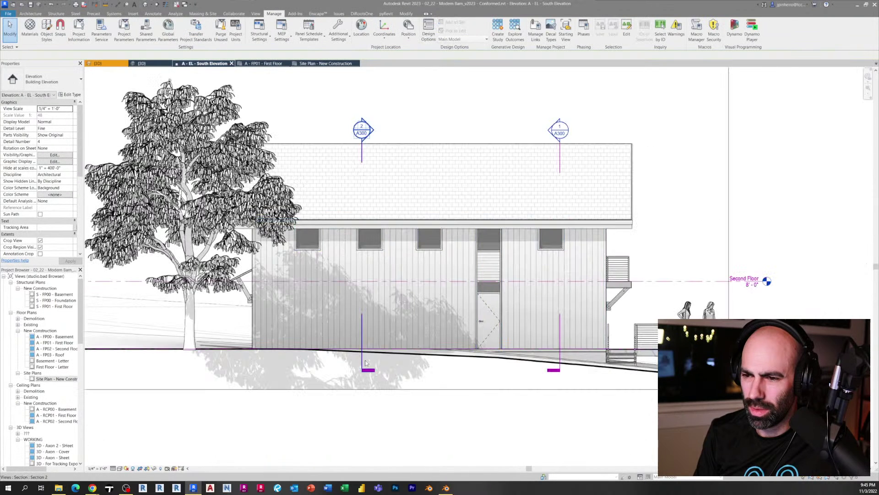
Step: Examine the tree's foliage, trunk and the shadows it casts on the barn siding in the South Elevation
scroll(315, 295, "up", 1)
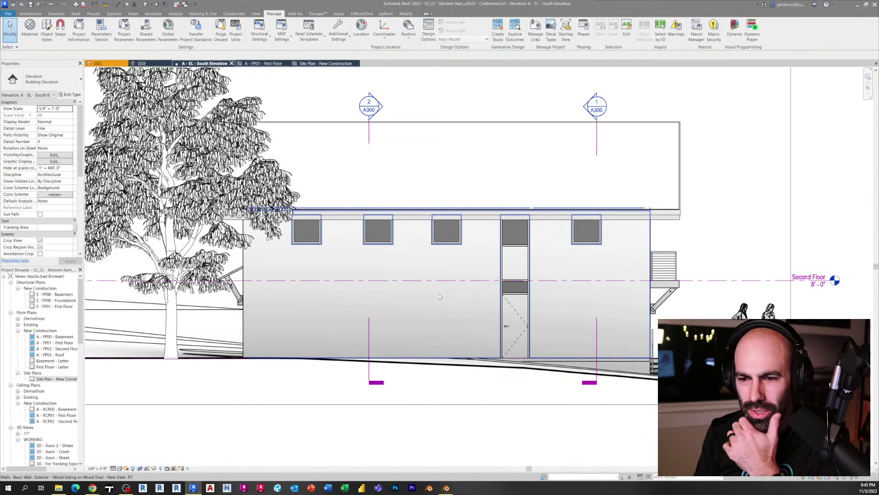
scroll(438, 296, "up", 3)
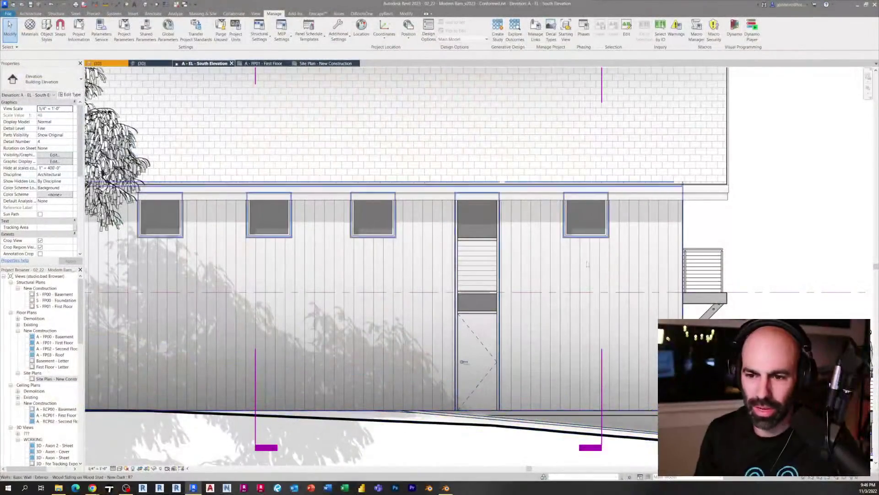
scroll(412, 215, "down", 5)
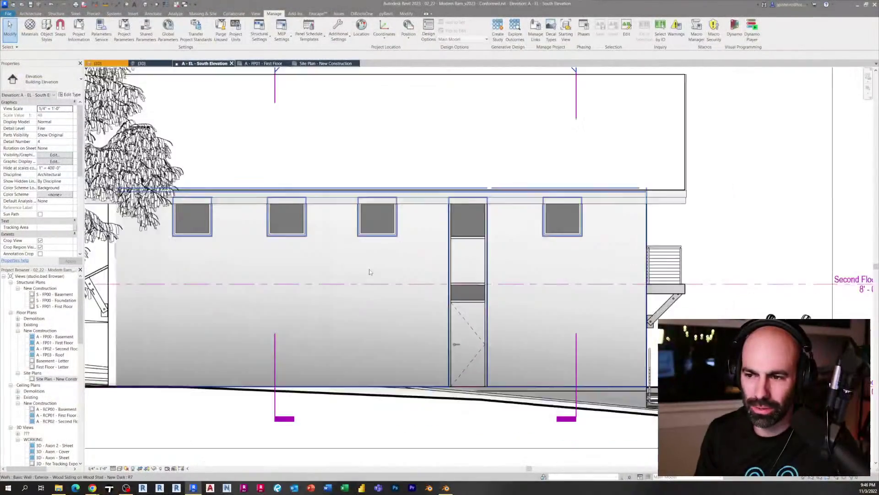
scroll(436, 212, "up", 8)
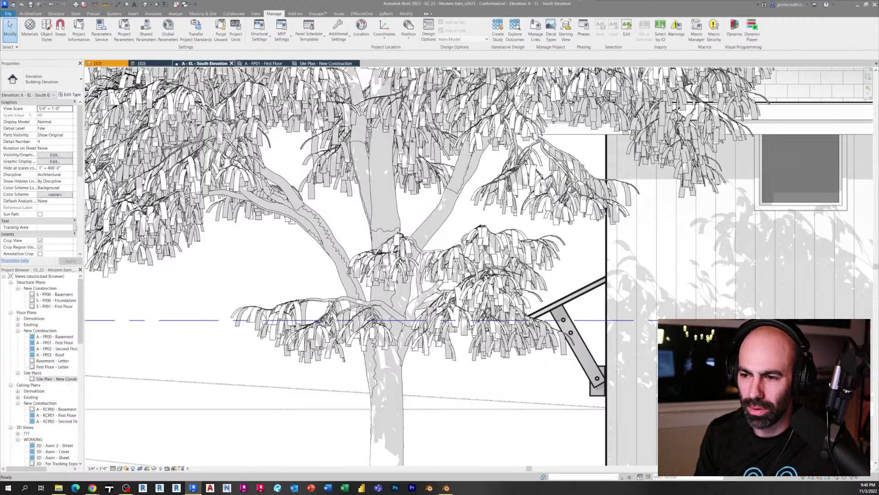
scroll(330, 303, "down", 2)
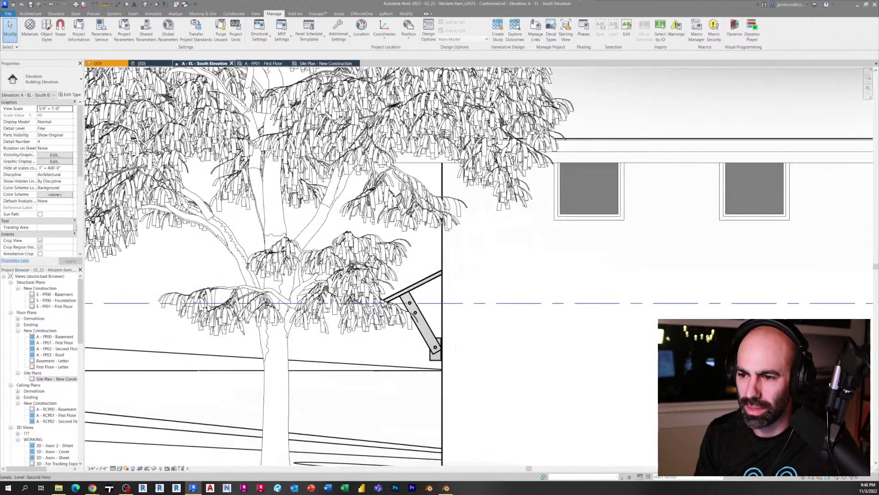